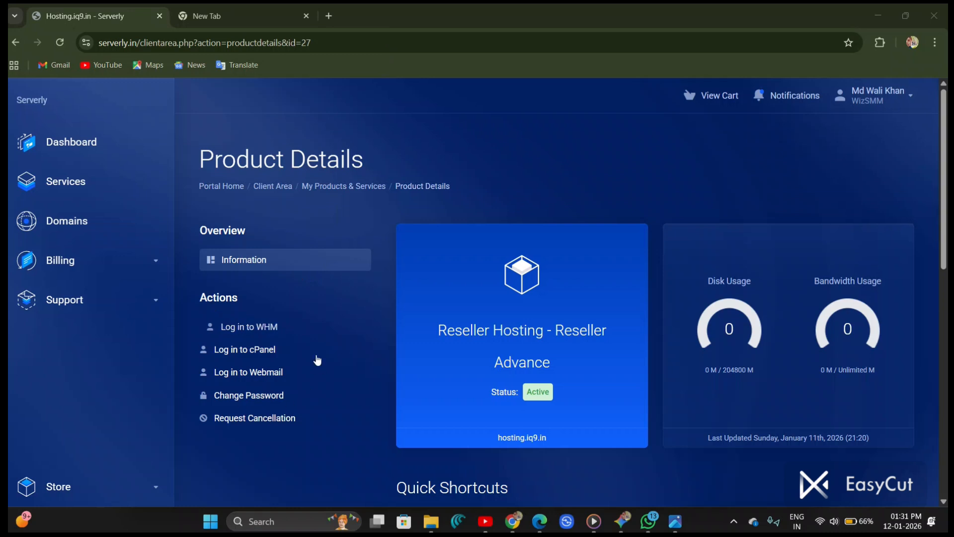
left_click(289, 458)
left_click_drag(497, 437, 549, 438)
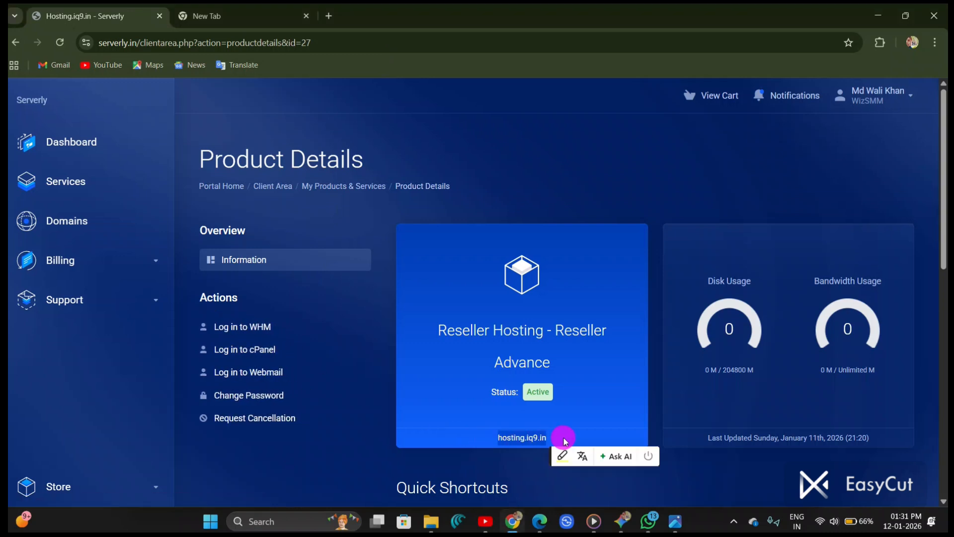
left_click(9, 430)
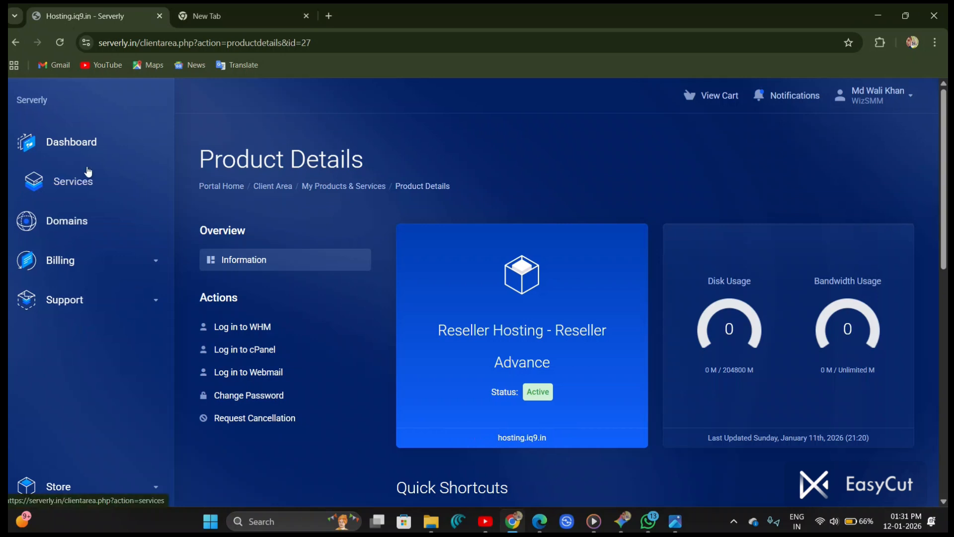
Step: Go to the serverly.in portal home page
left_click(246, 41)
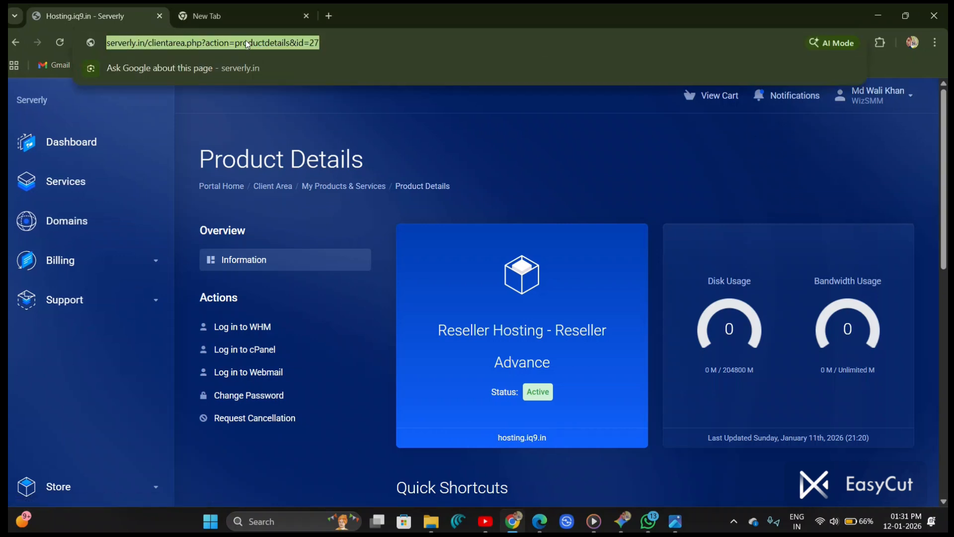
type("serverly.in")
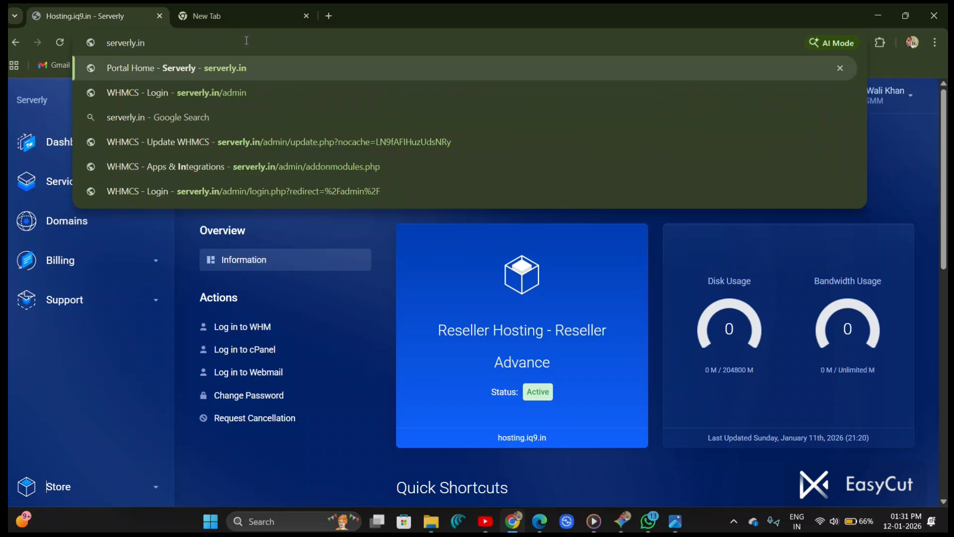
key("Return")
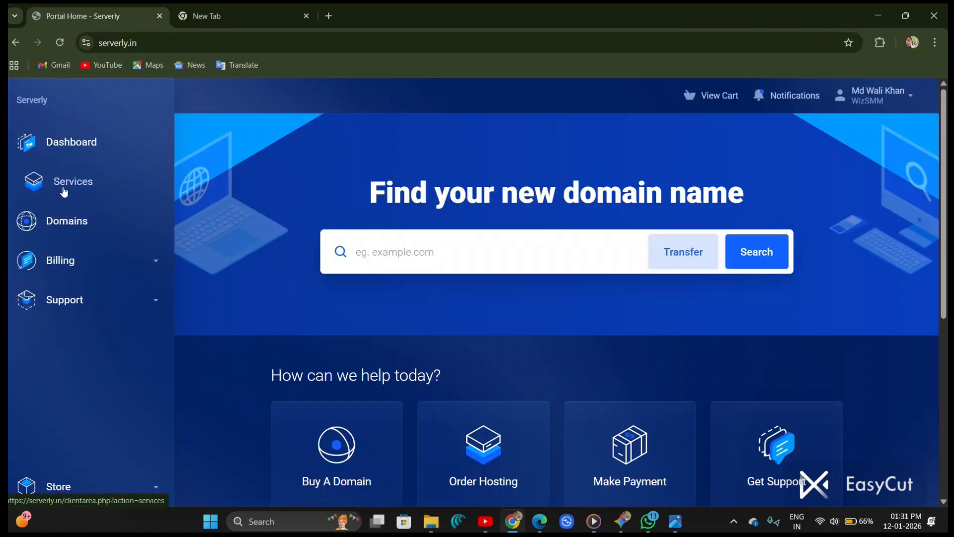
Step: Browse the store's hosting categories and review the Reseller Hosting plans
left_click(64, 188)
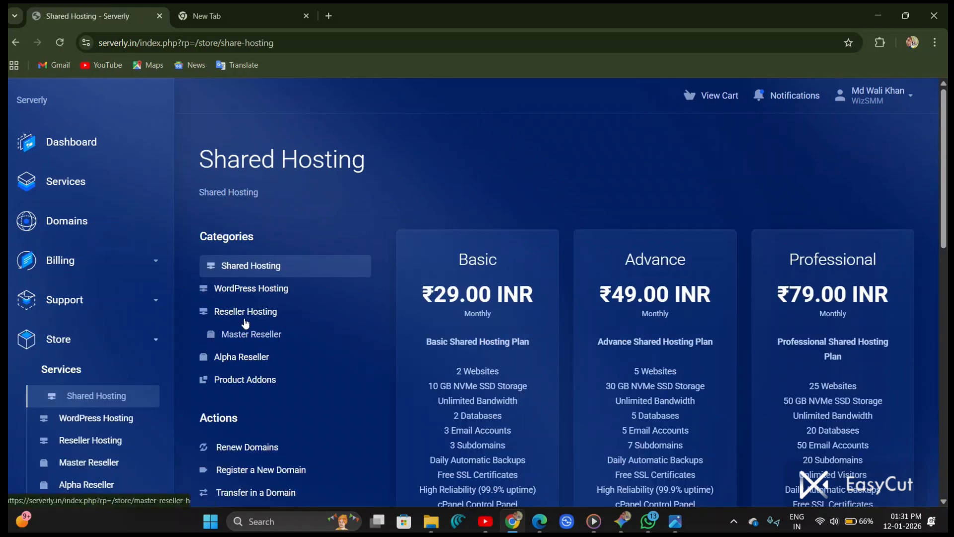
scroll(261, 315, "up", 5)
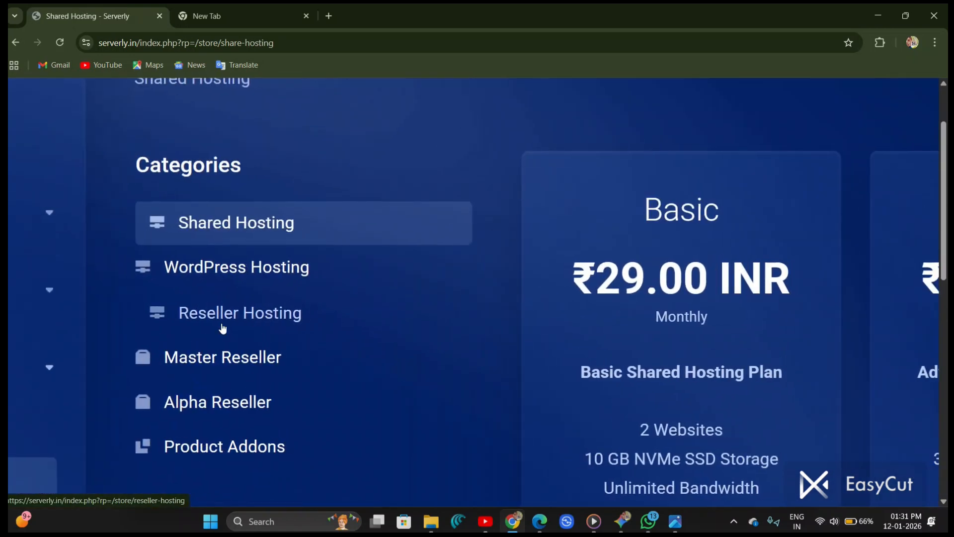
left_click(229, 325)
scroll(556, 306, "down", 3)
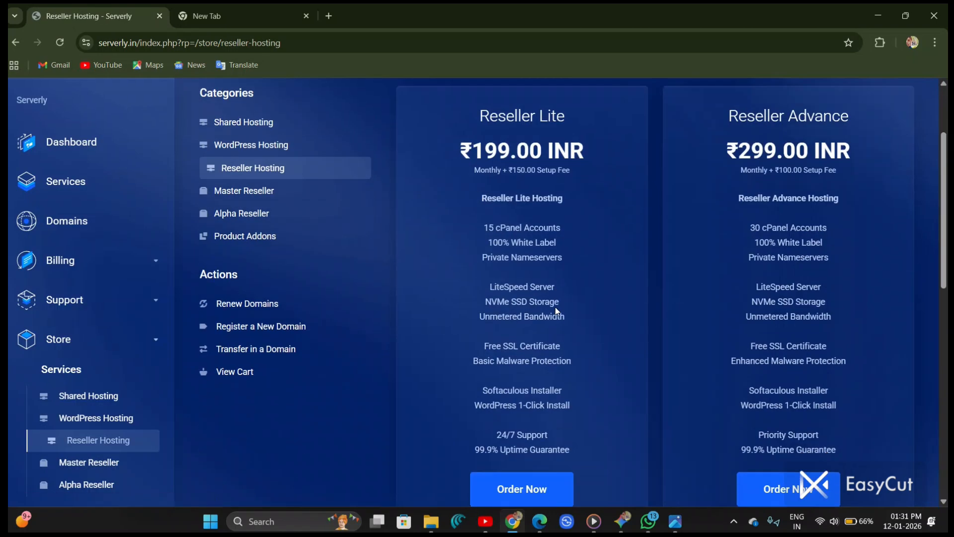
scroll(556, 306, "up", 5)
scroll(556, 306, "down", 2)
scroll(556, 311, "down", 3)
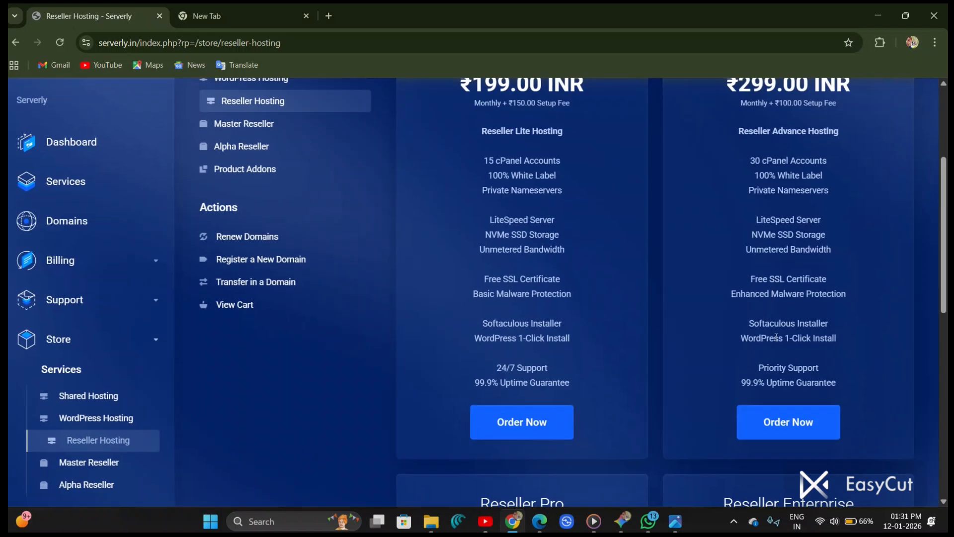
scroll(643, 243, "up", 2)
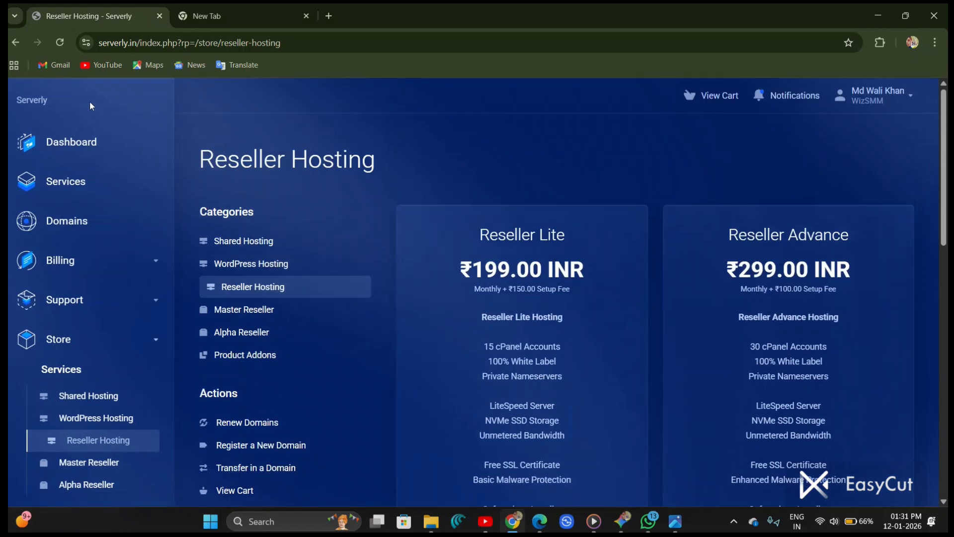
Step: Open the client dashboard and review the list of active products and services
left_click(68, 143)
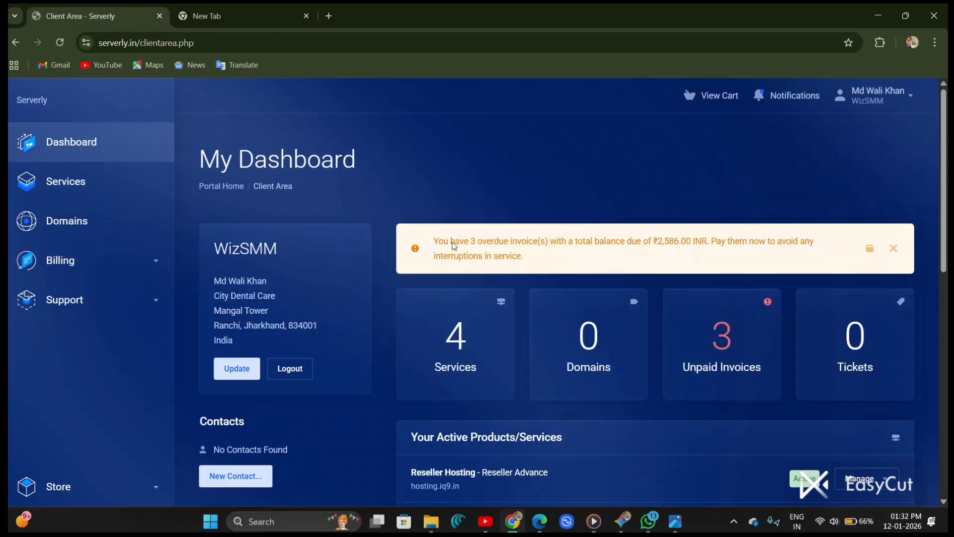
scroll(571, 374, "down", 2)
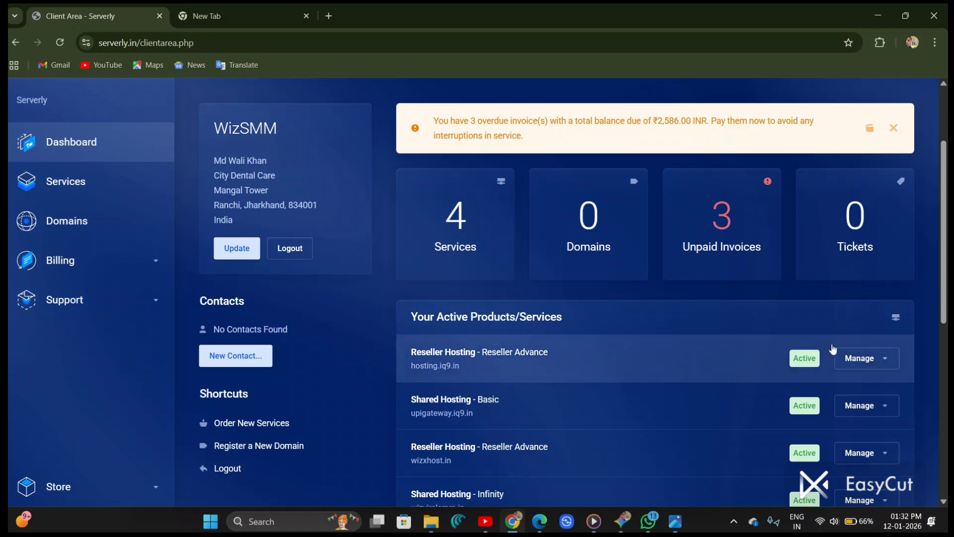
scroll(833, 355, "up", 4)
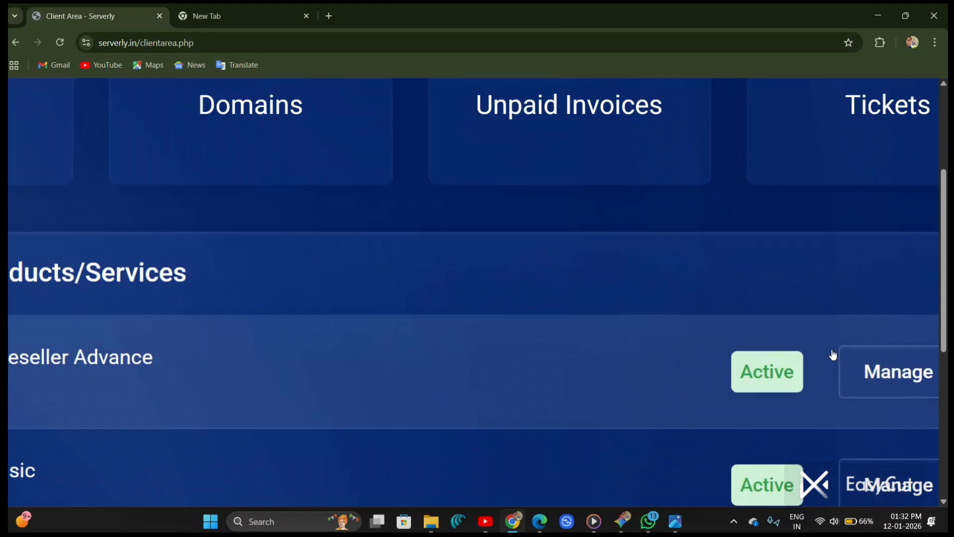
scroll(833, 354, "right", 3)
scroll(833, 355, "up", 3)
scroll(833, 355, "down", 2)
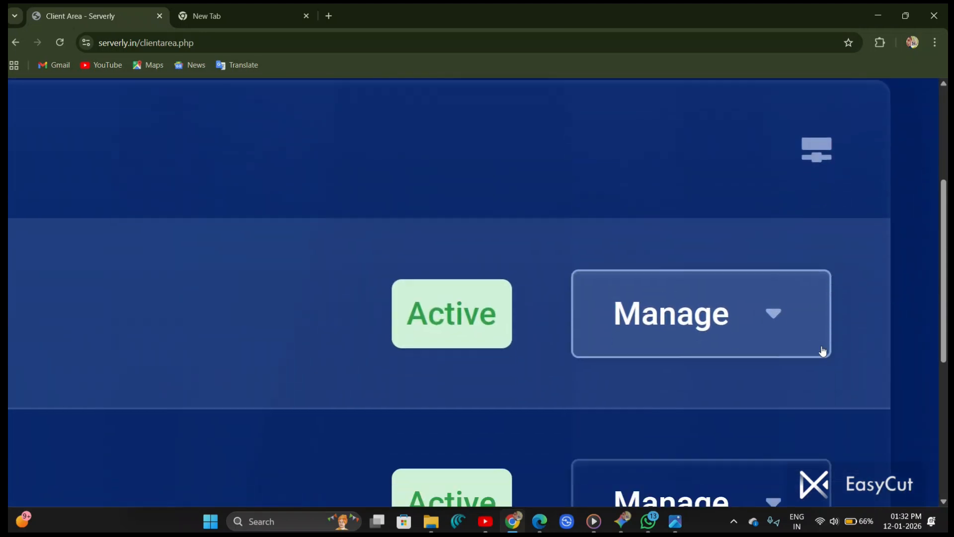
Step: Log in to cPanel for the hosting.iq9.in Reseller Advance service
left_click(784, 321)
scroll(787, 322, "down", 1)
scroll(786, 322, "down", 3)
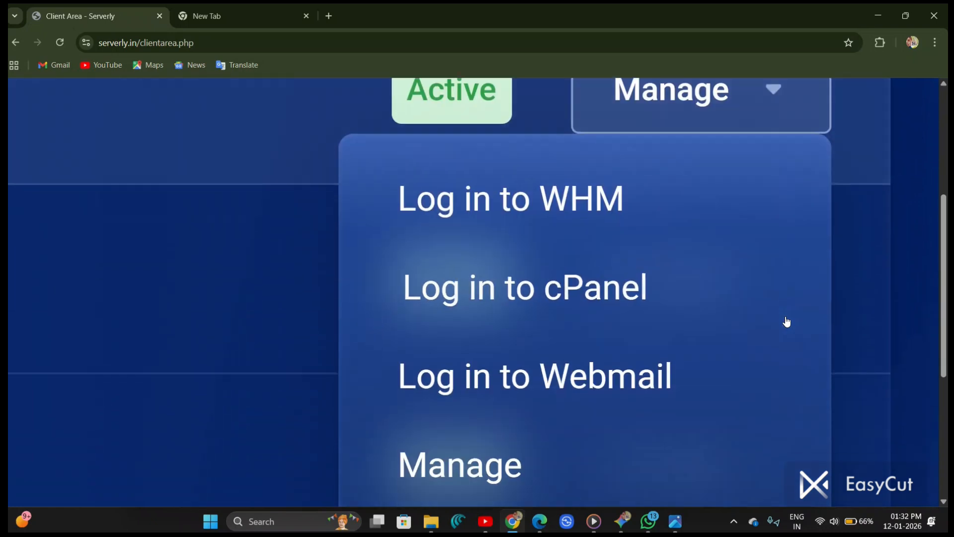
scroll(786, 322, "down", 2)
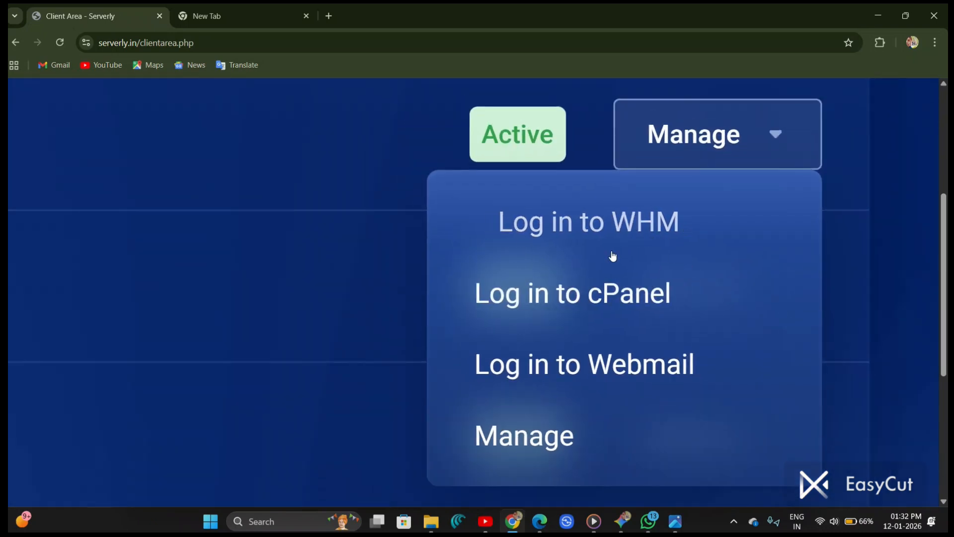
scroll(763, 300, "down", 1)
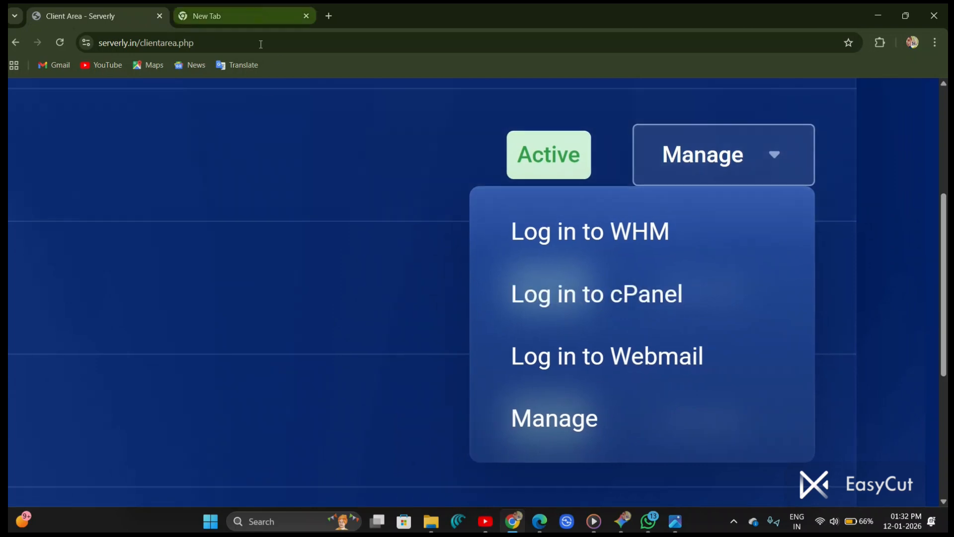
left_click(611, 308)
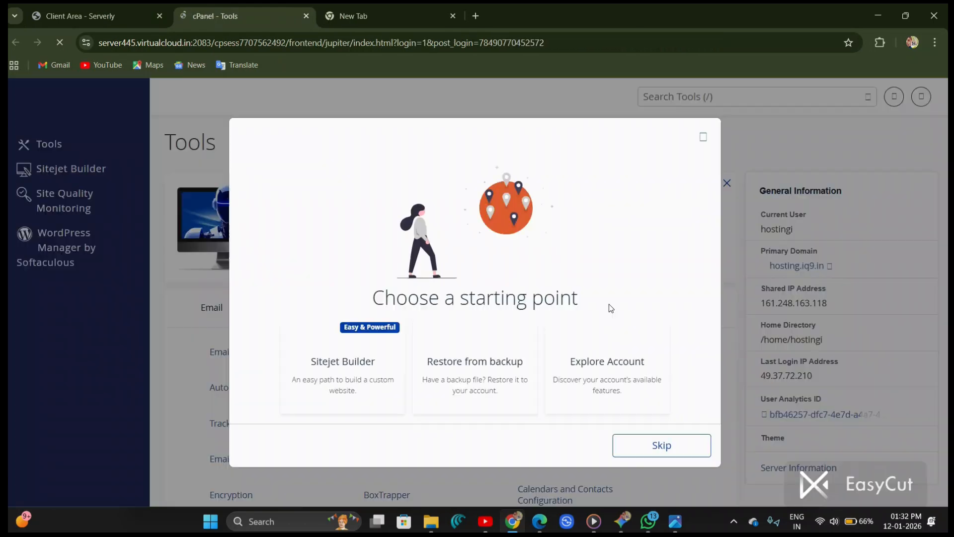
Step: Skip the starting-point dialog and collapse the Email tools section
left_click(645, 449)
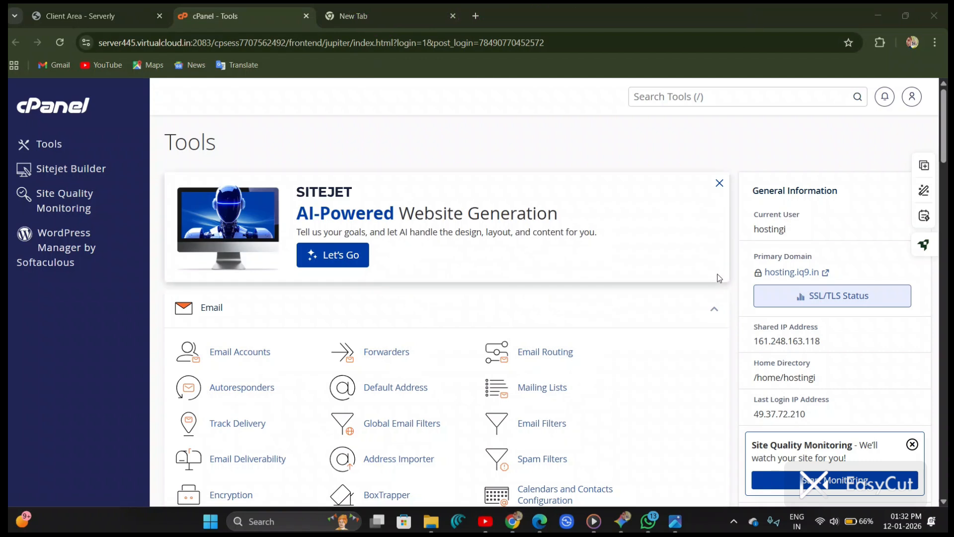
left_click(714, 308)
scroll(518, 306, "down", 1)
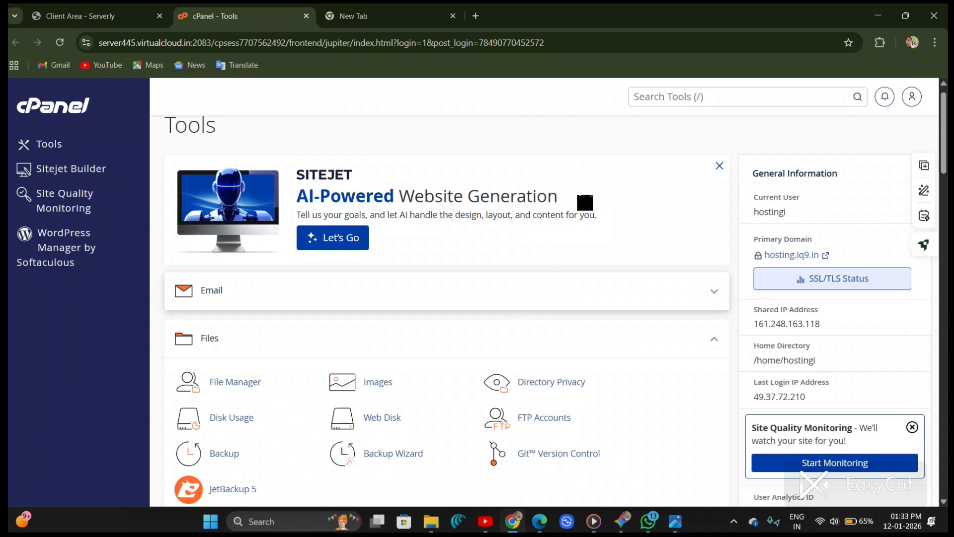
scroll(560, 201, "down", 1)
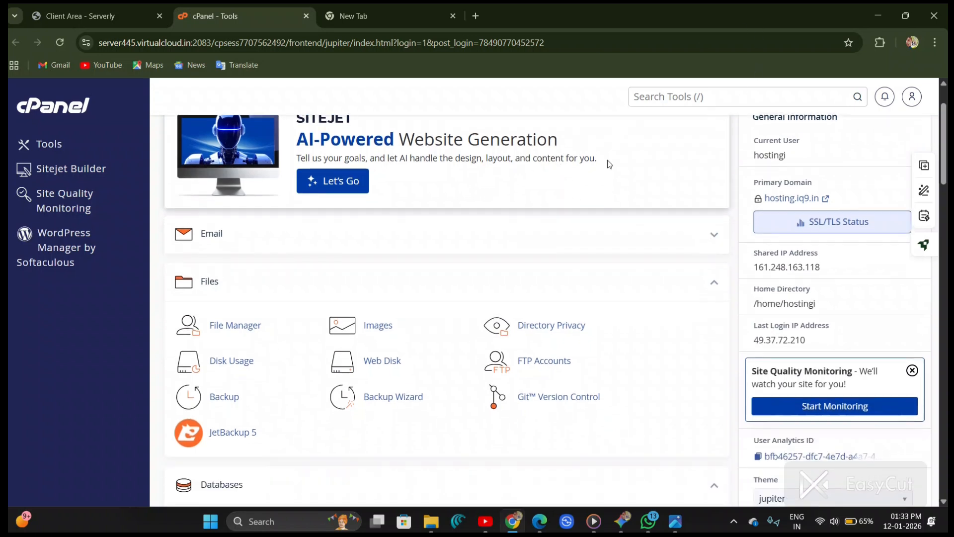
Step: Open File Manager and browse into the public_html folder
left_click(756, 22)
key("ctrl+2")
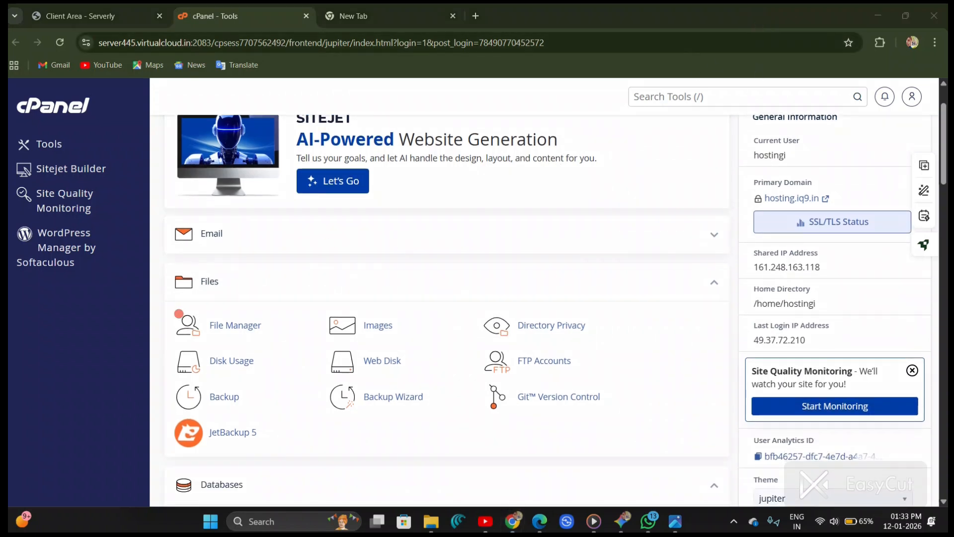
mouse_move(259, 297)
left_mouse_down()
mouse_move(197, 301)
mouse_move(169, 337)
mouse_move(266, 323)
mouse_move(182, 317)
left_mouse_up()
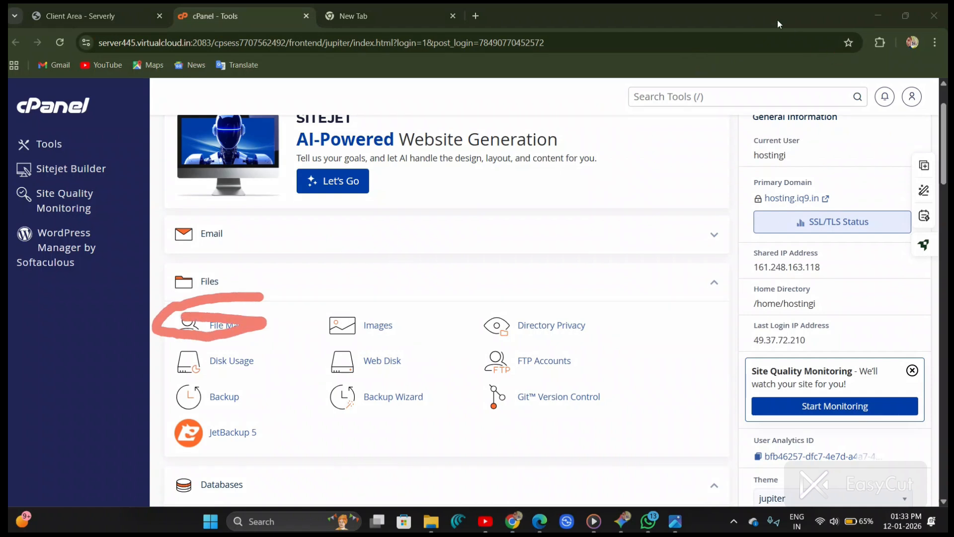
key("Escape")
left_click(232, 323)
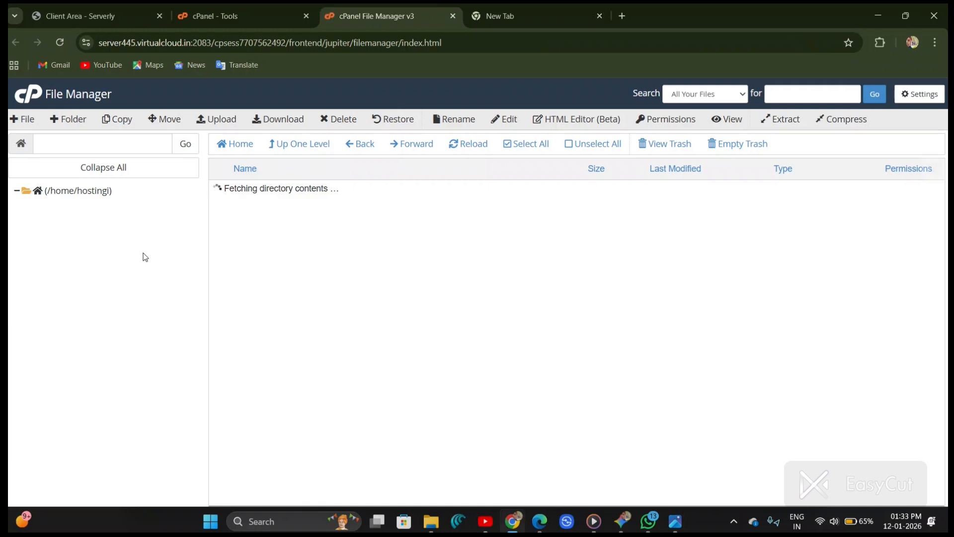
left_click(81, 272)
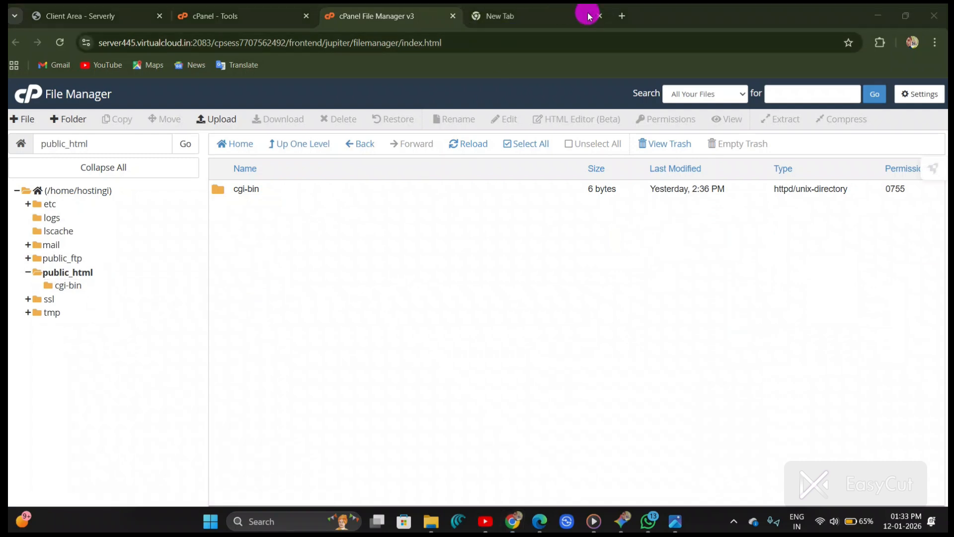
Step: Open upi.iq9.in in the new browser tab
left_click(548, 15)
key("BackSpace")
key("BackSpace")
key("BackSpace")
key("BackSpace")
key("BackSpace")
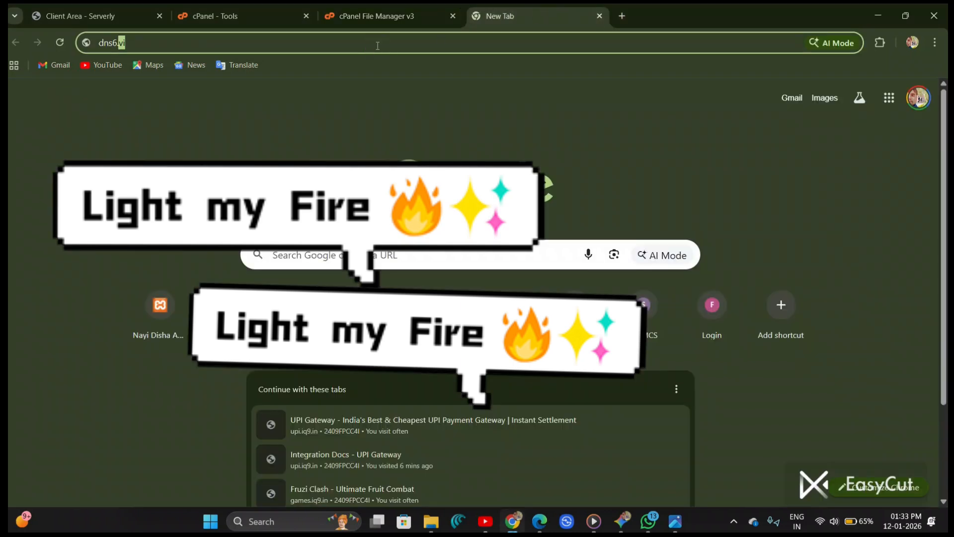
key("BackSpace")
key("BackSpace")
type("upi.iq9.in")
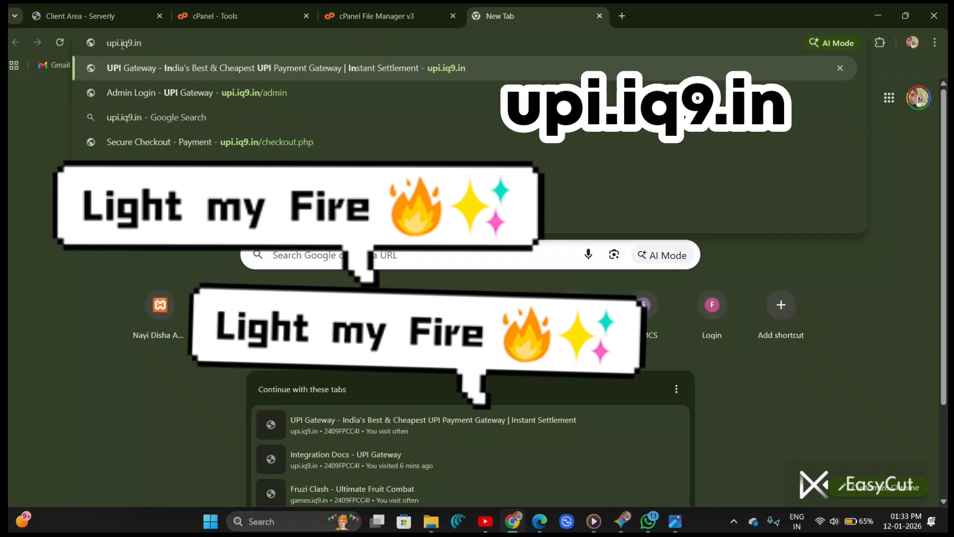
key("Return")
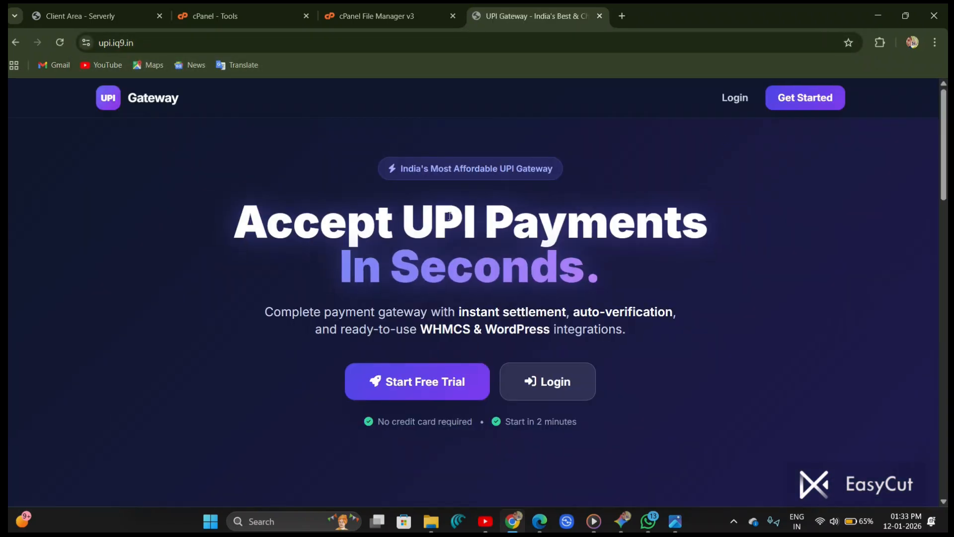
Step: Log in to the UPI Gateway merchant portal dashboard
left_click(735, 65)
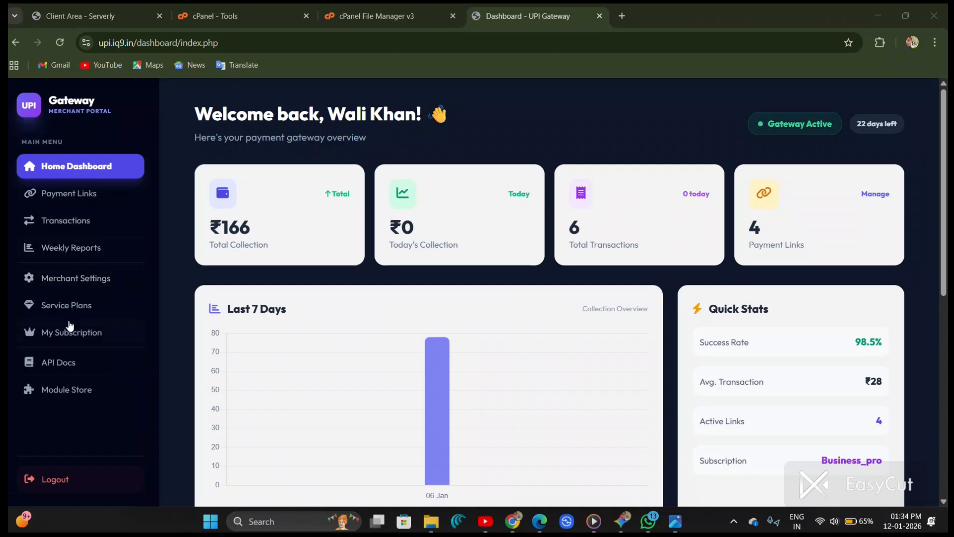
scroll(70, 326, "up", 5)
scroll(70, 326, "left", 1)
scroll(70, 326, "up", 4)
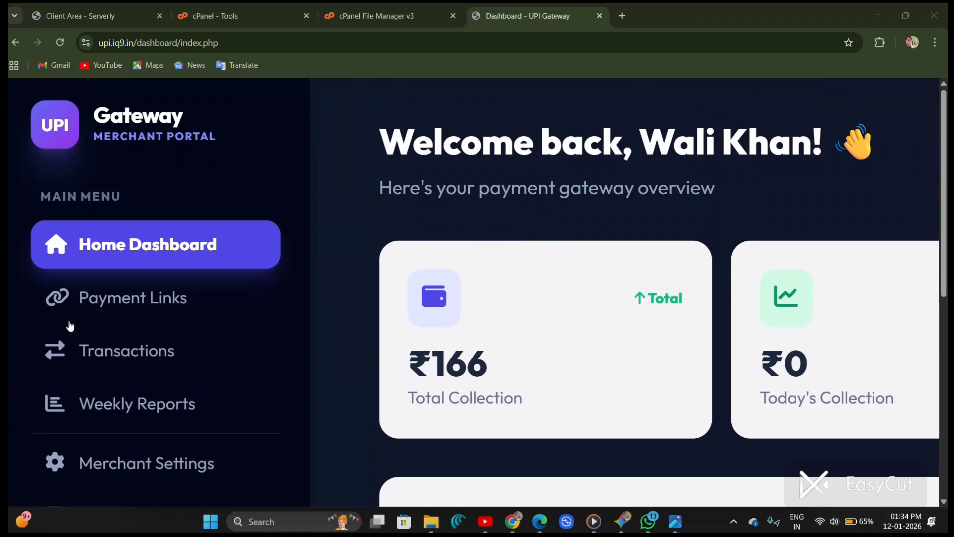
scroll(71, 326, "down", 5)
scroll(70, 326, "down", 5)
Step: Inspect the dashboard in a responsive mobile view, opening its navigation menu, then close the inspector
right_click(70, 326)
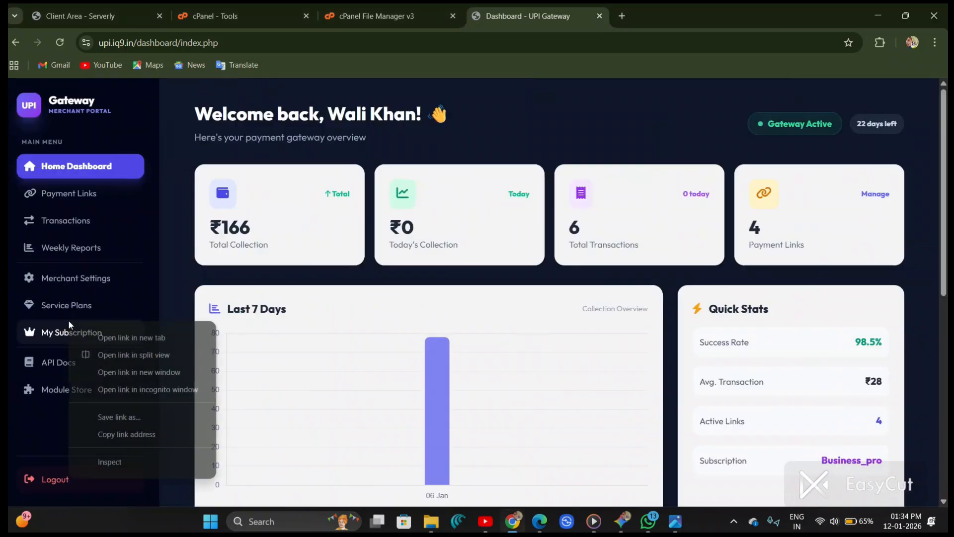
left_click(186, 461)
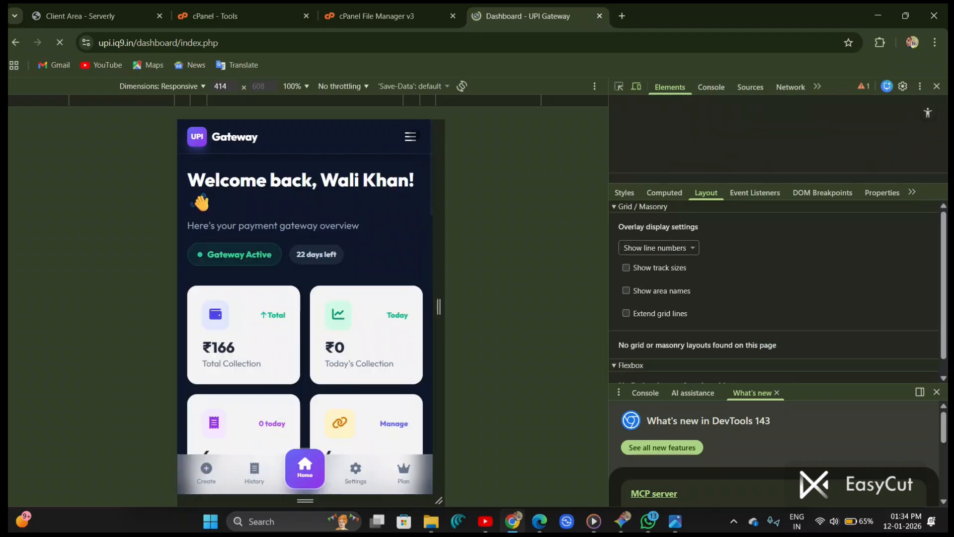
left_click(410, 137)
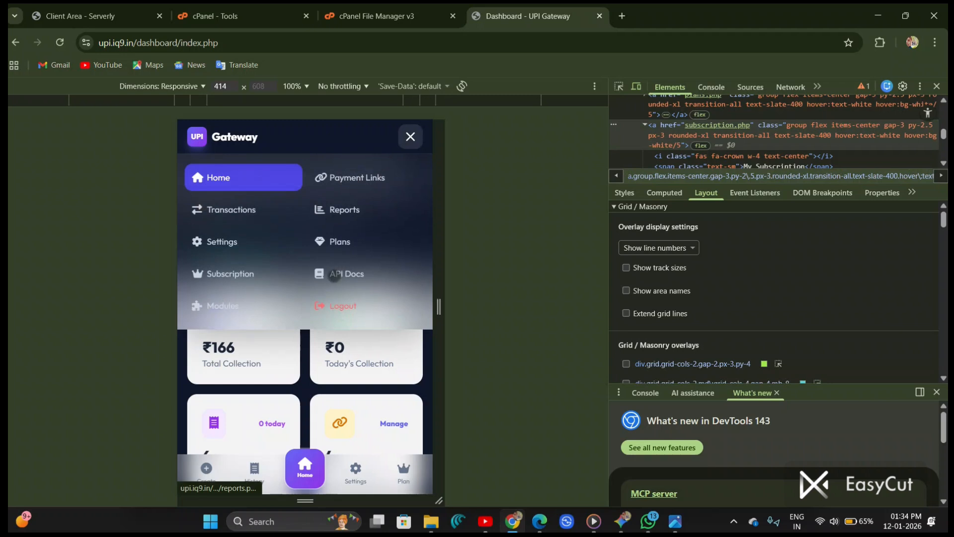
scroll(214, 300, "up", 5)
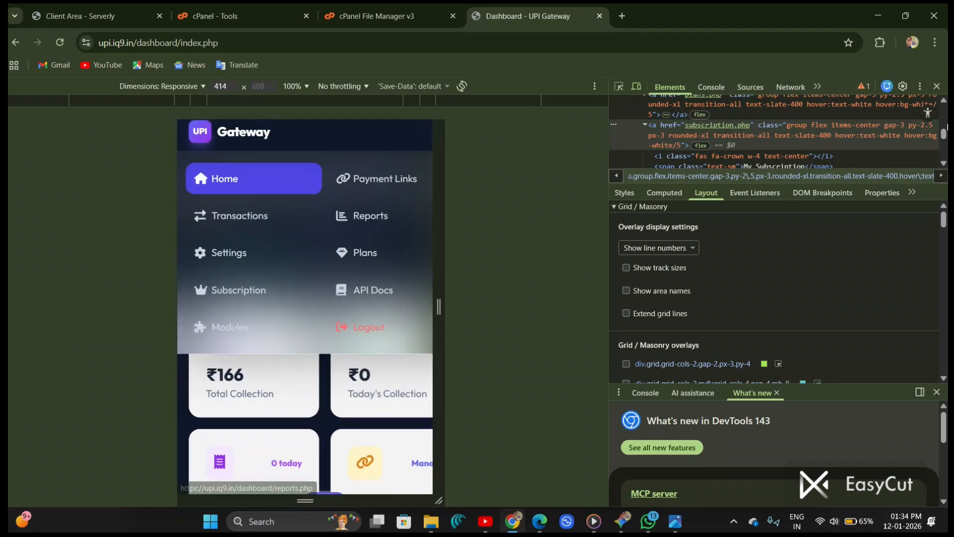
left_click(937, 86)
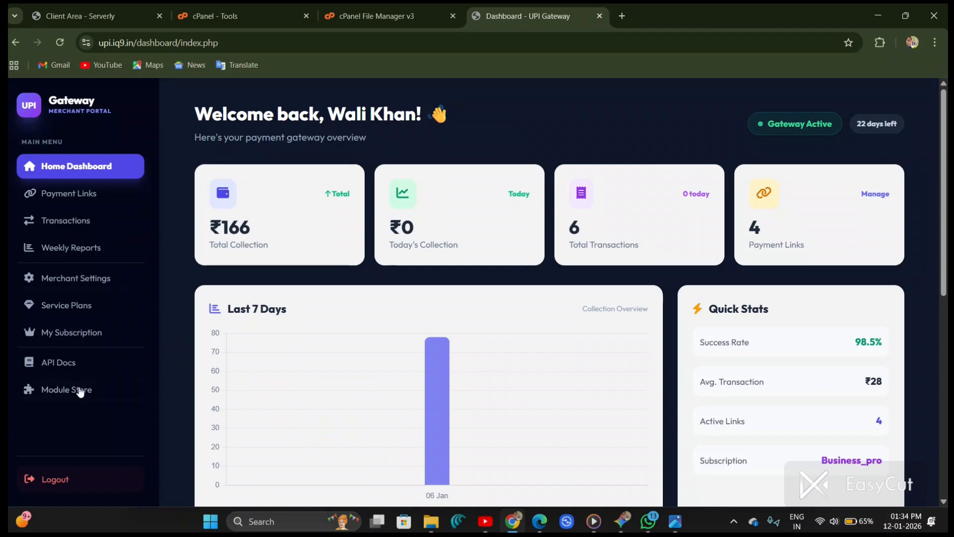
Step: Open the Module Store in the merchant portal and browse the available modules
scroll(77, 388, "up", 5)
scroll(73, 387, "left", 2)
scroll(72, 388, "down", 2)
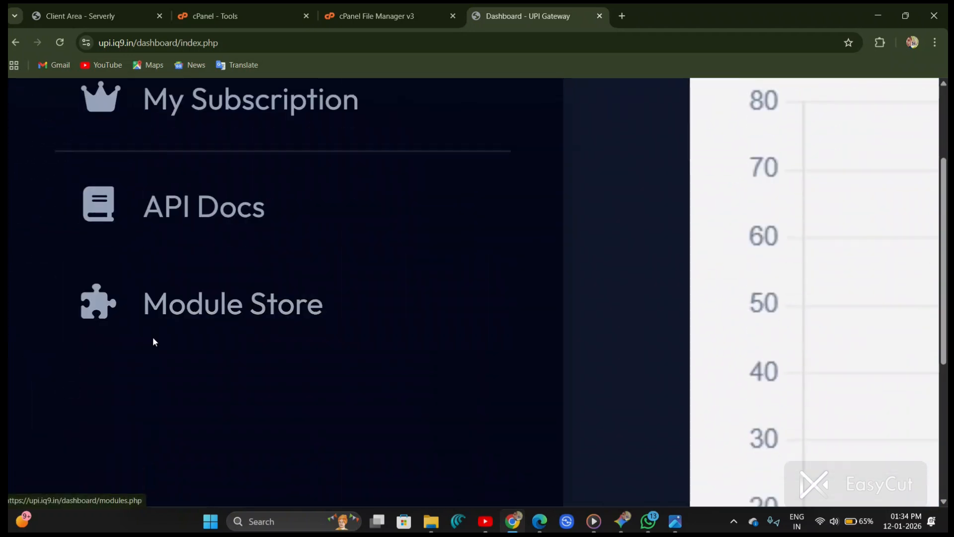
left_click(207, 301)
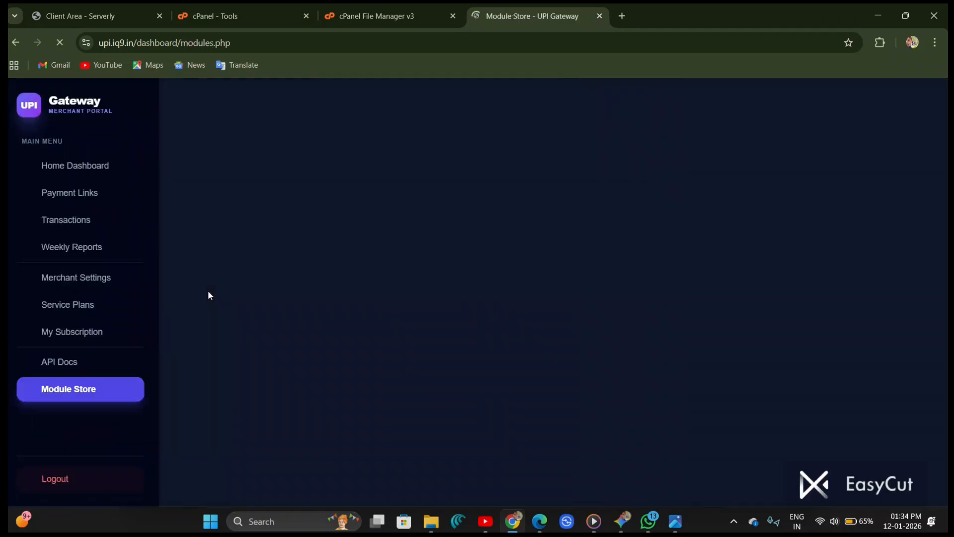
scroll(350, 262, "down", 10)
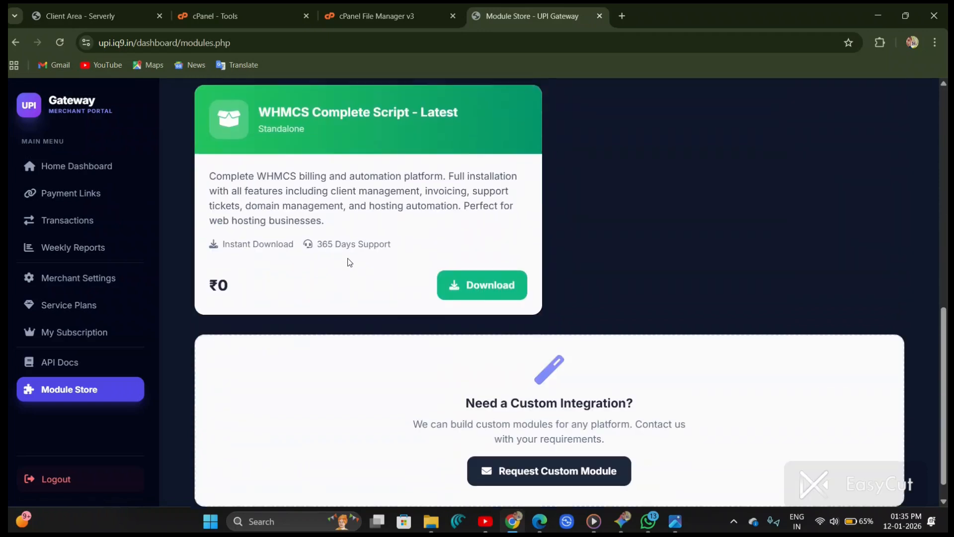
scroll(349, 262, "up", 3)
scroll(349, 262, "down", 2)
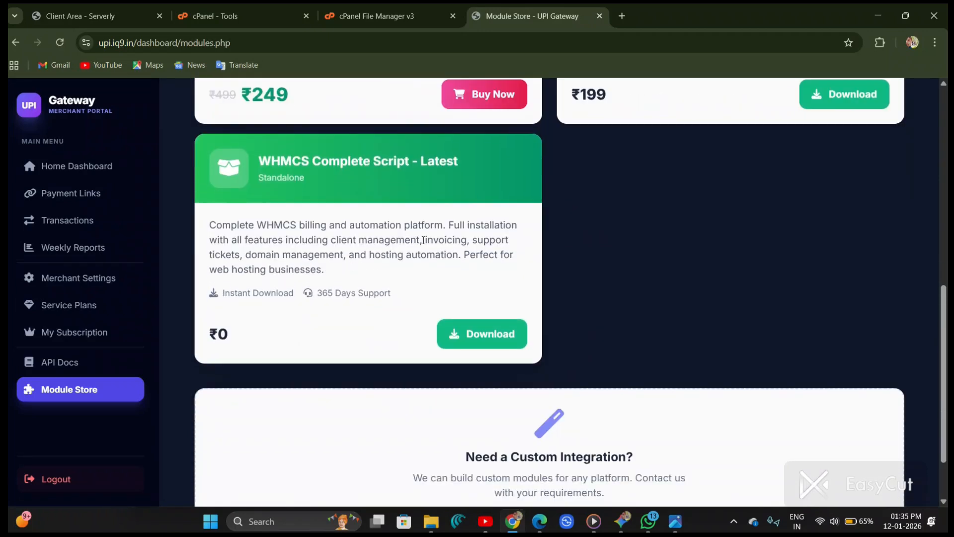
scroll(315, 268, "up", 8)
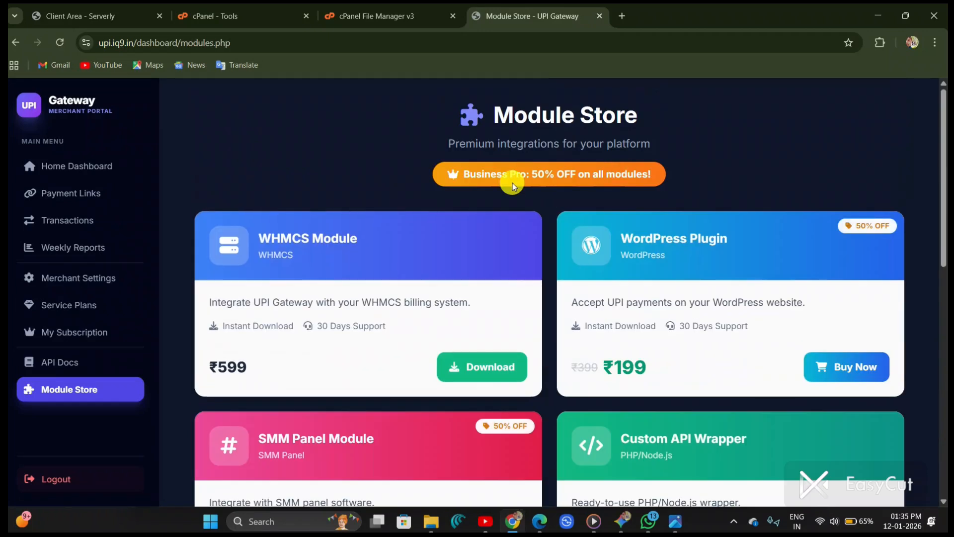
Step: Download the free WHMCS Complete Script - Latest module and check its progress in the browser's download list
right_click(440, 200)
left_click(440, 144)
scroll(441, 142, "down", 4)
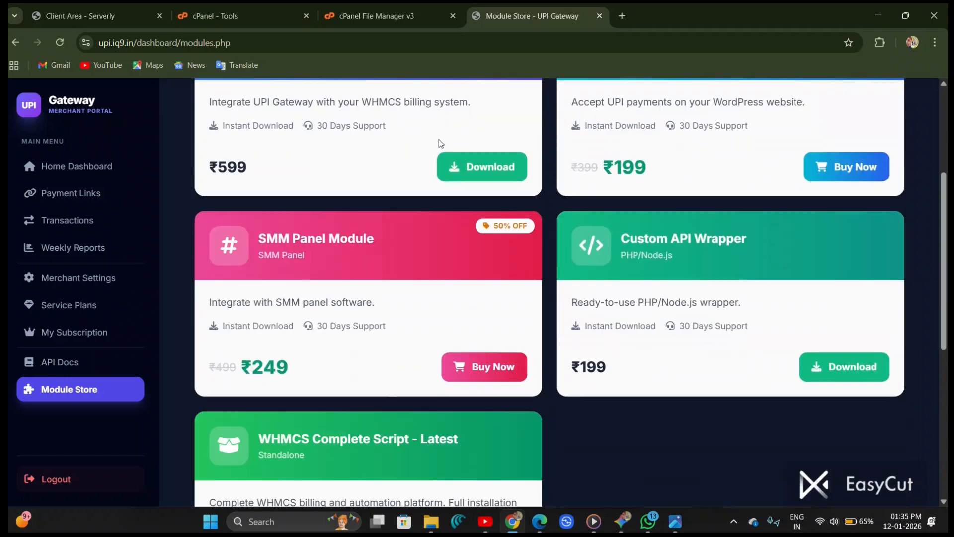
scroll(188, 273, "down", 5)
double_click(214, 337)
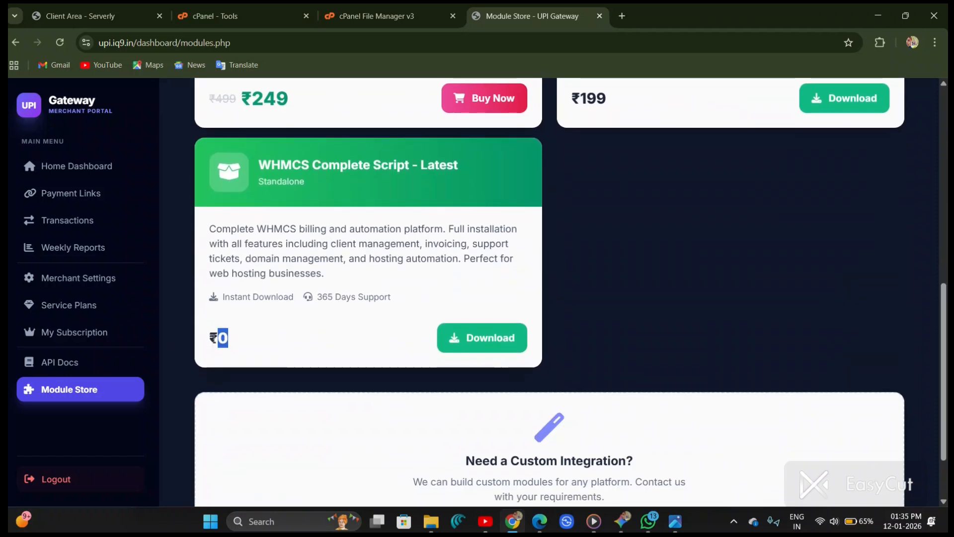
left_click(237, 339)
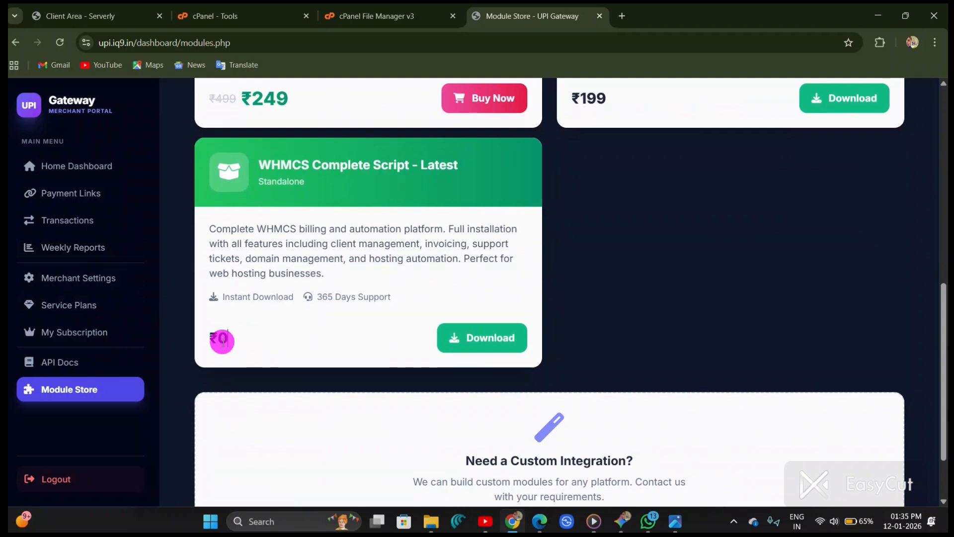
left_click_drag(228, 338, 207, 343)
left_click(356, 349)
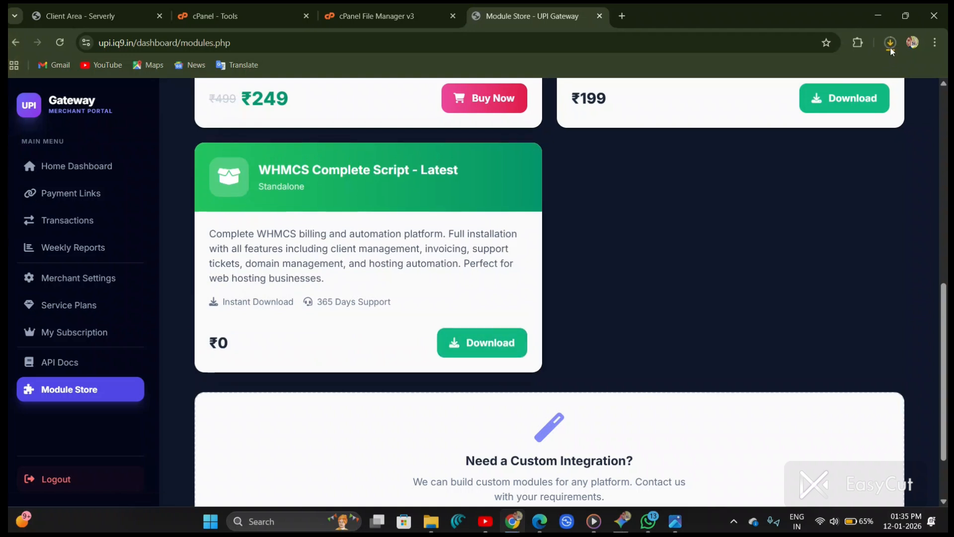
left_click(892, 45)
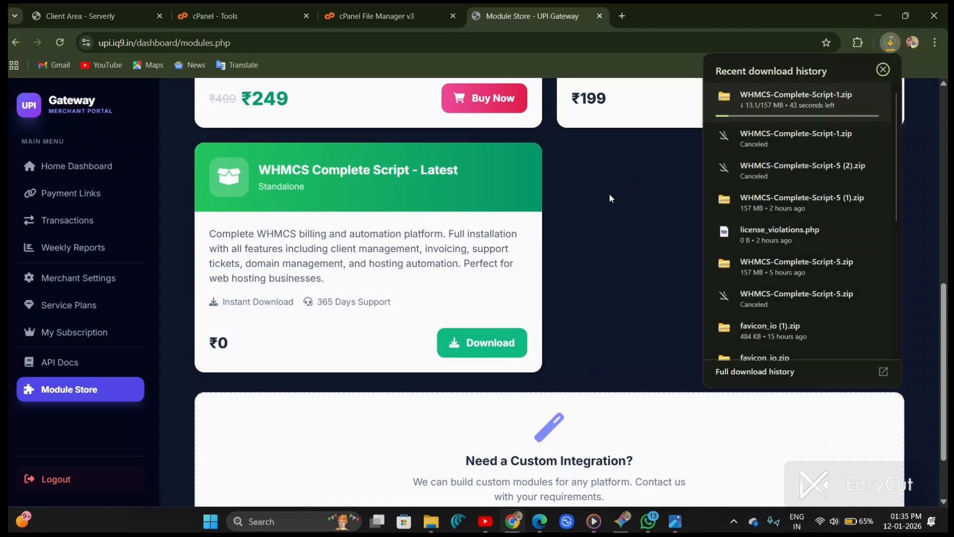
left_click(603, 223)
Step: Open the My Subscription page and highlight the current plan name to review the subscription details
scroll(362, 264, "up", 9)
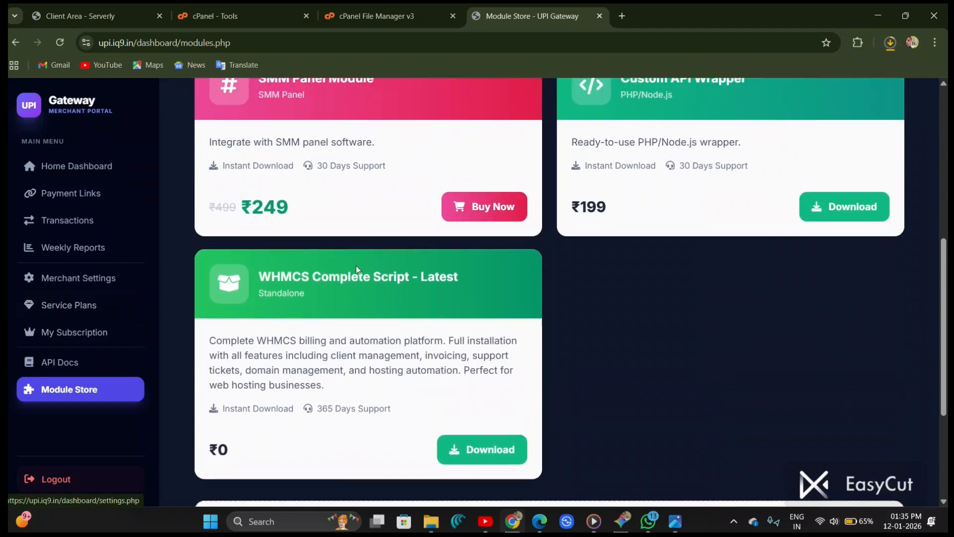
left_click(634, 175)
right_click(540, 177)
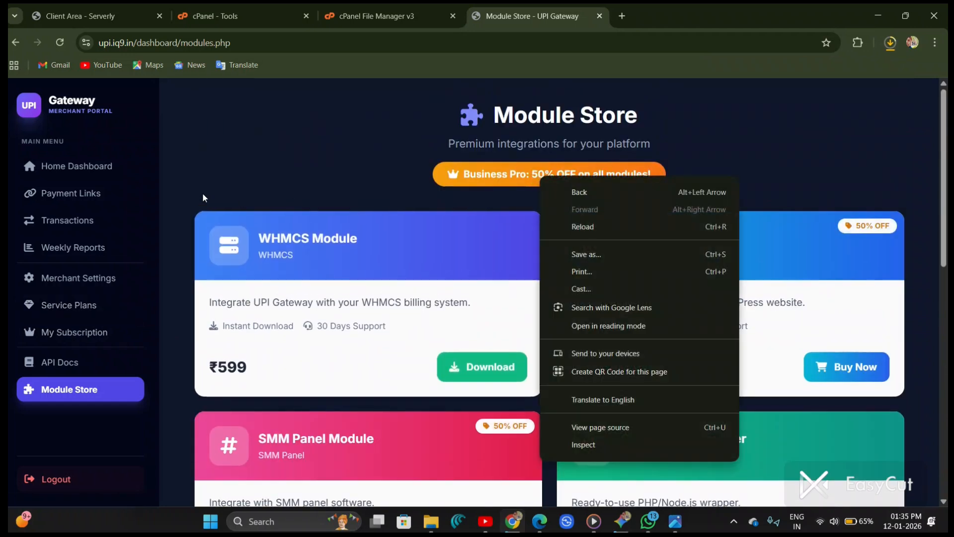
scroll(200, 224, "down", 10)
left_click(366, 213)
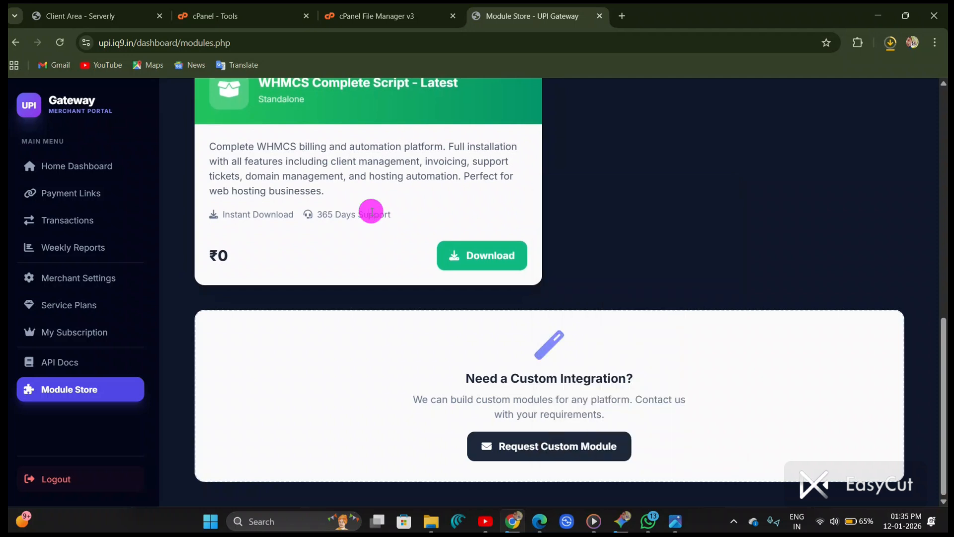
double_click(215, 256)
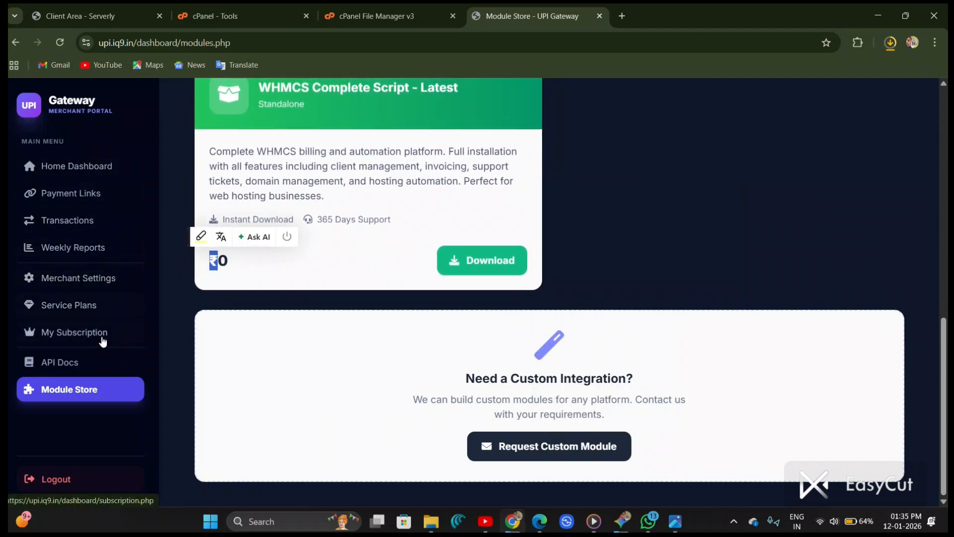
left_click(103, 341)
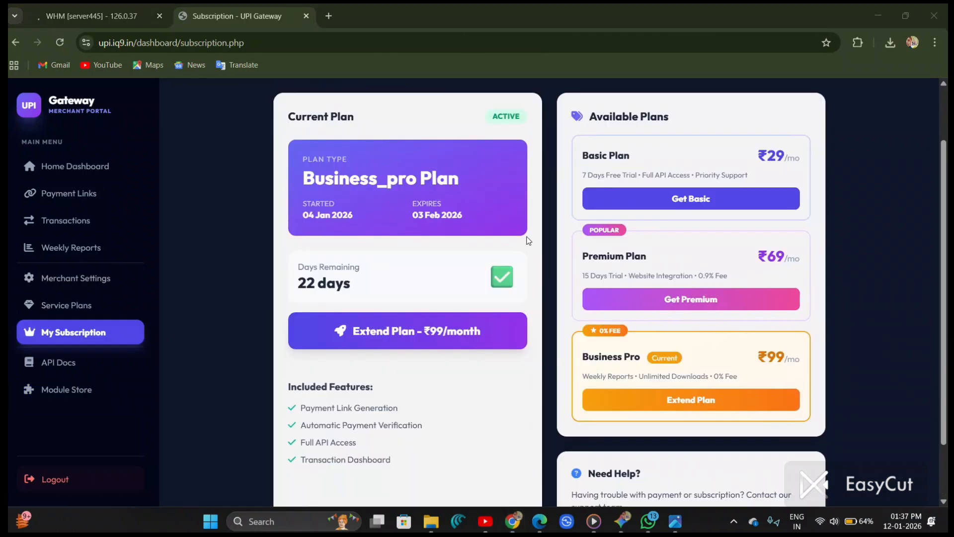
scroll(622, 418, "up", 2)
scroll(631, 423, "down", 3)
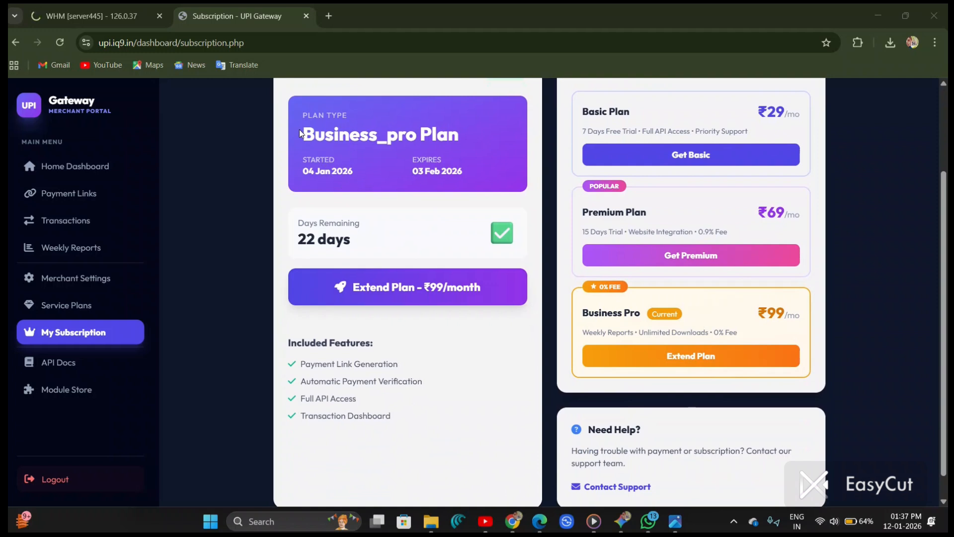
left_click_drag(300, 133, 459, 139)
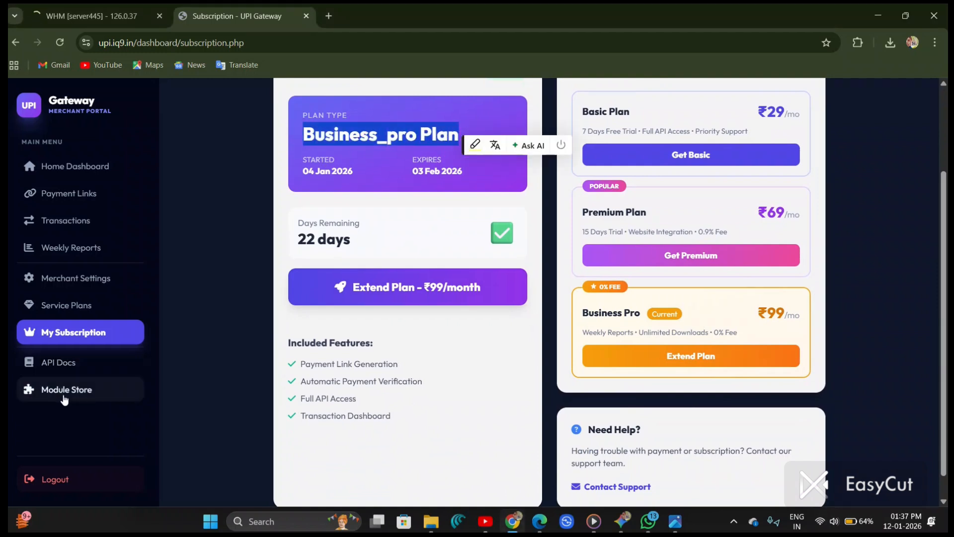
Step: Return to the Module Store and look over the listed modules and prices again
left_click(59, 390)
scroll(293, 338, "down", 7)
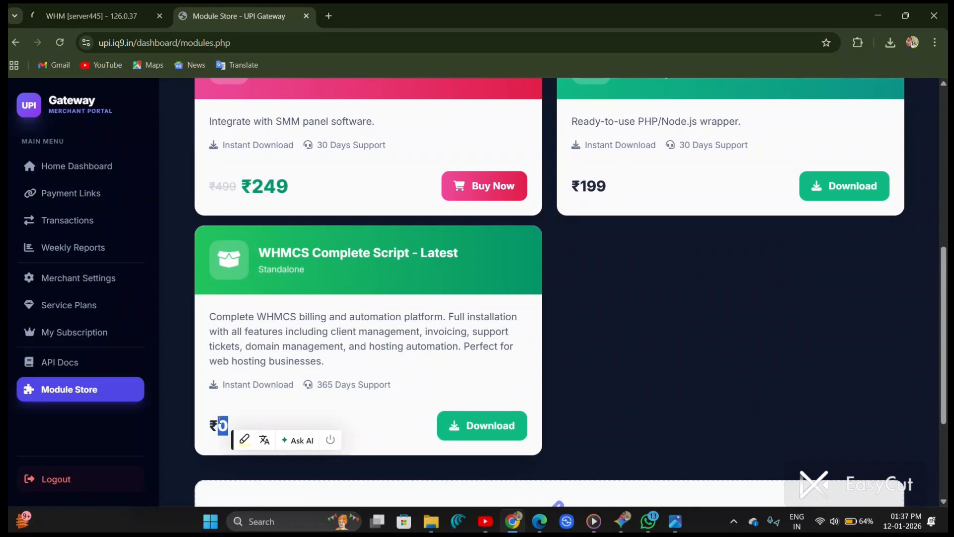
scroll(377, 368, "up", 5)
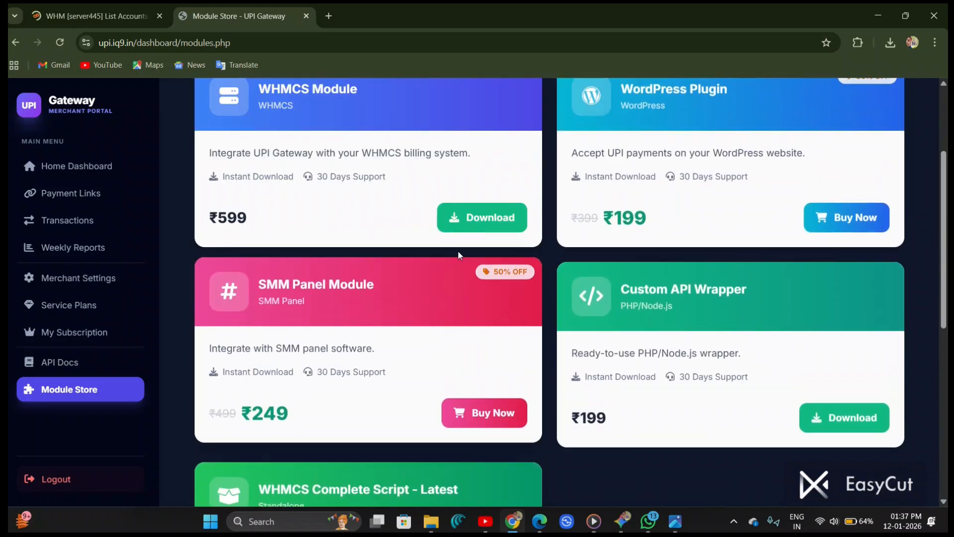
scroll(377, 368, "down", 6)
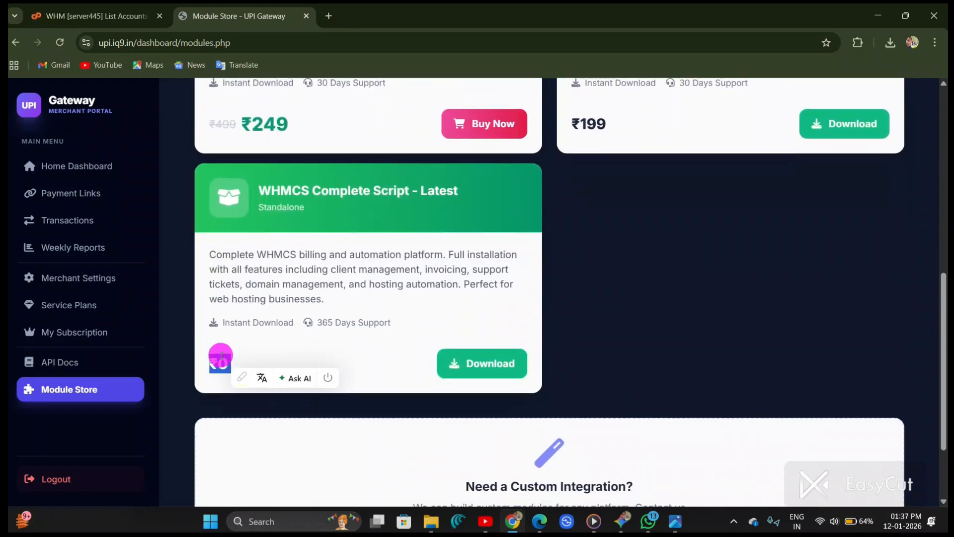
scroll(222, 356, "up", 2)
scroll(222, 356, "up", 7)
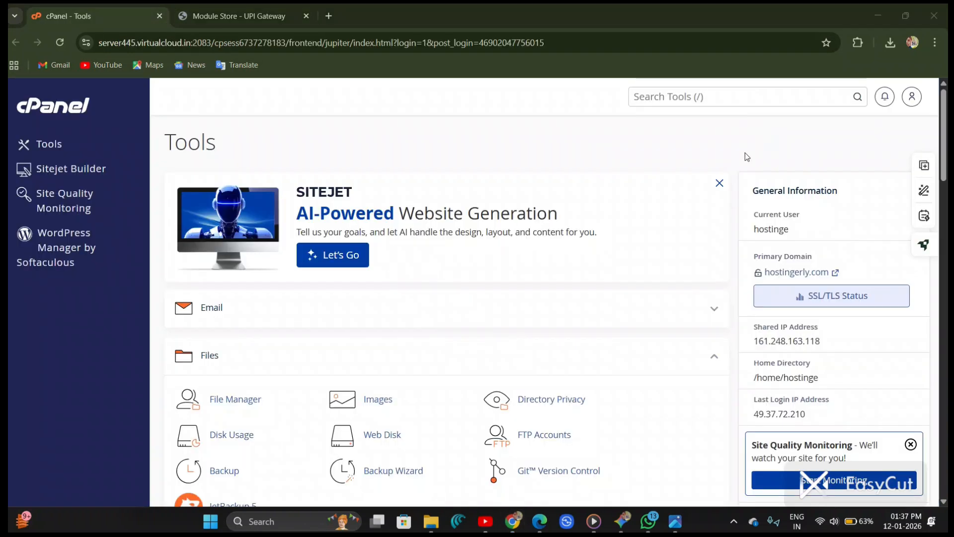
middle_click(235, 399)
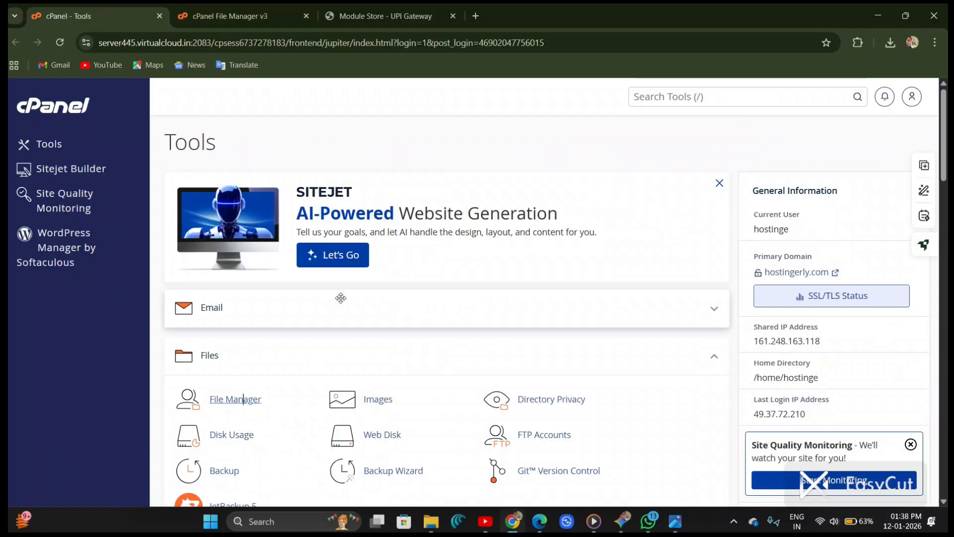
Step: Open File Manager from cPanel Tools in a new tab and close the older File Manager tab
scroll(243, 400, "down", 2)
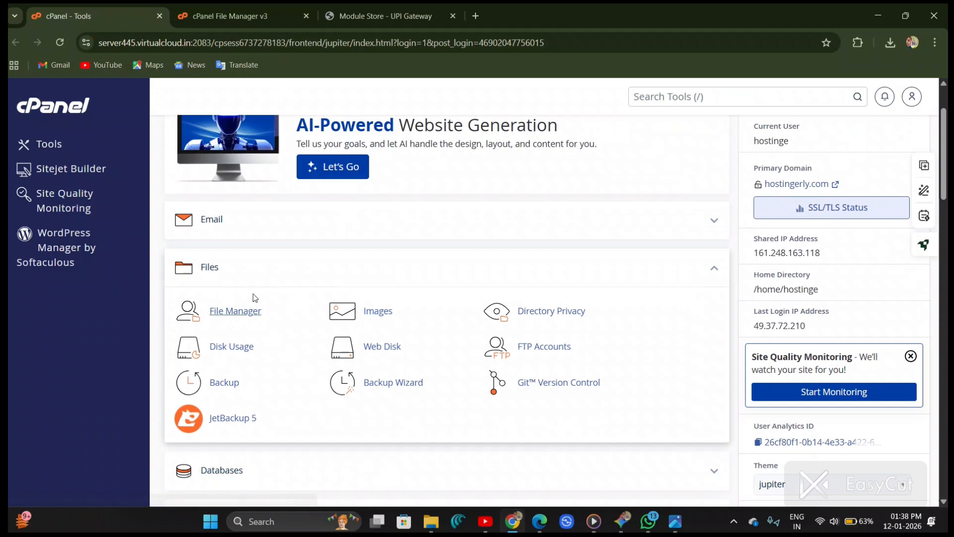
scroll(253, 294, "up", 5)
scroll(253, 293, "left", 4)
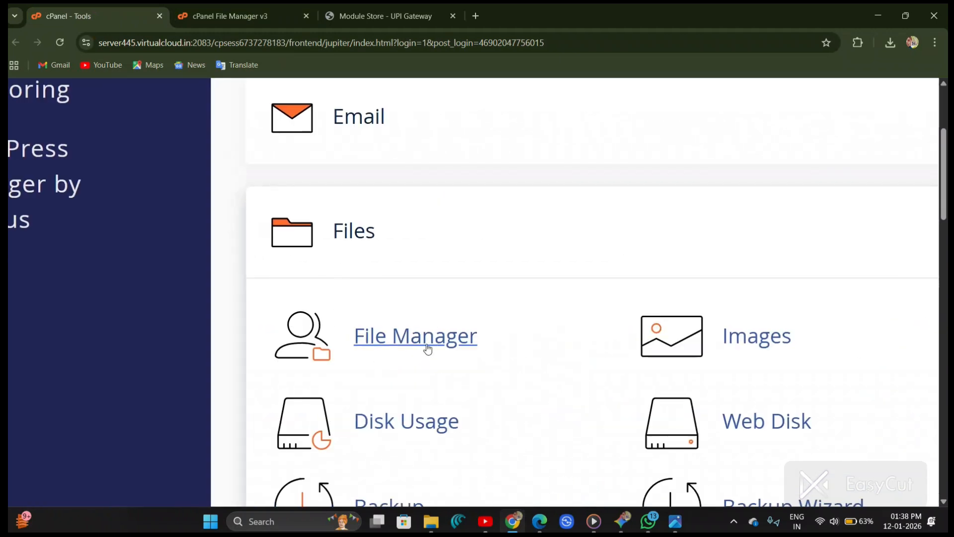
left_click(442, 337)
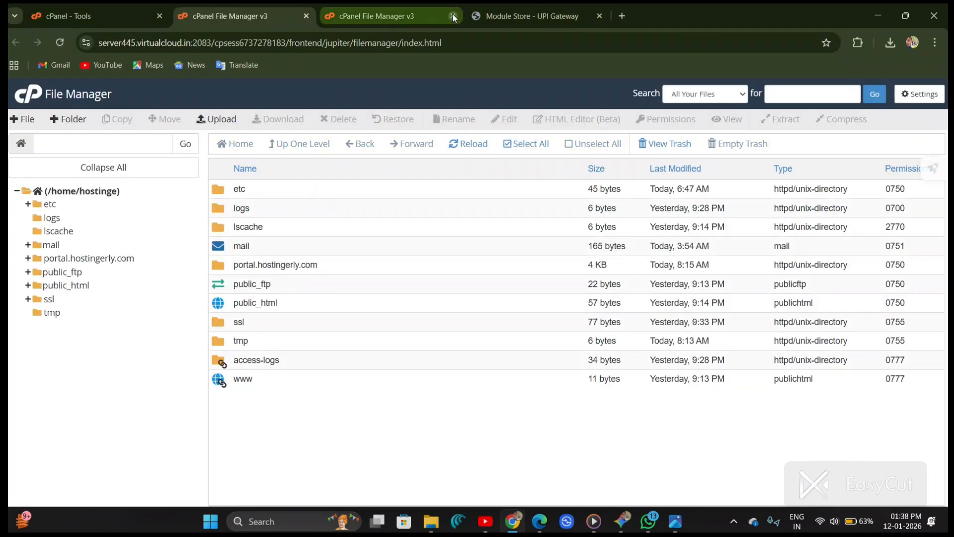
left_click(453, 16)
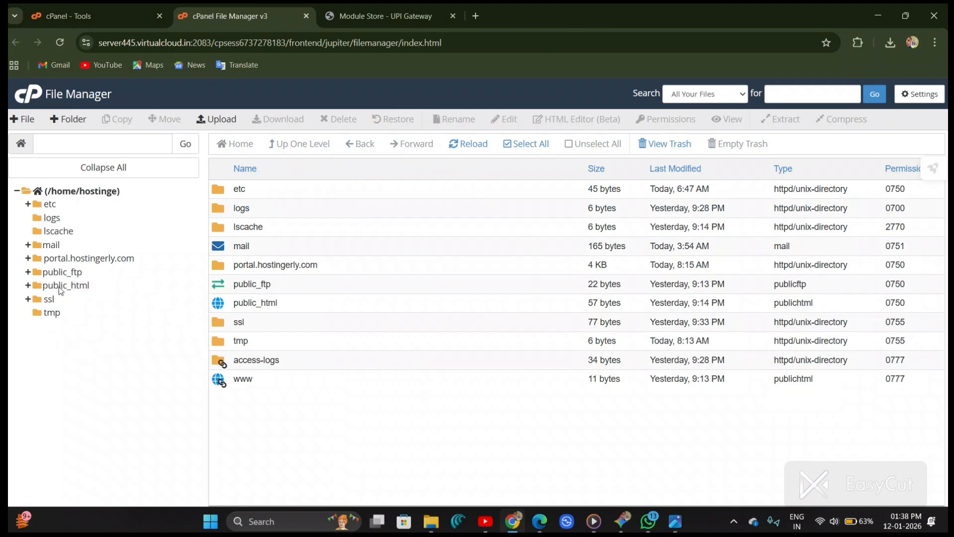
Step: Open the public_html folder in the File Manager tree
scroll(61, 288, "up", 5)
scroll(65, 287, "left", 2)
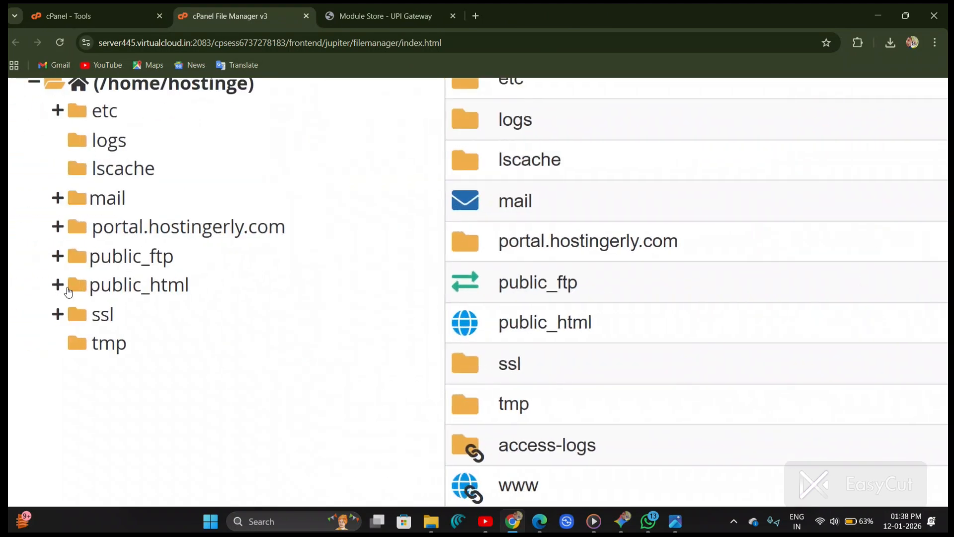
left_click(69, 292)
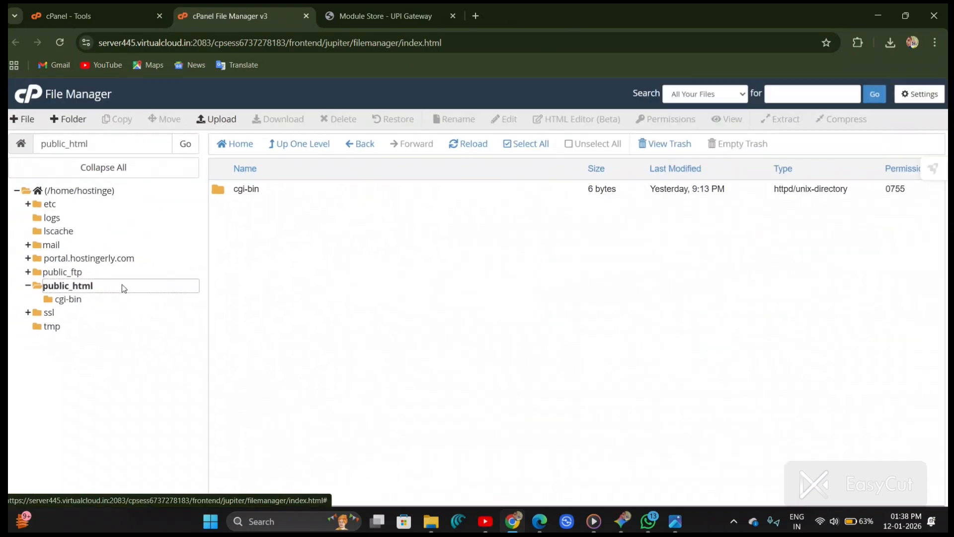
Step: Try uploading WHMCS-Complete-Script-1.zip from the downloads into public_html, cancel the upload, and go back
left_click(224, 121)
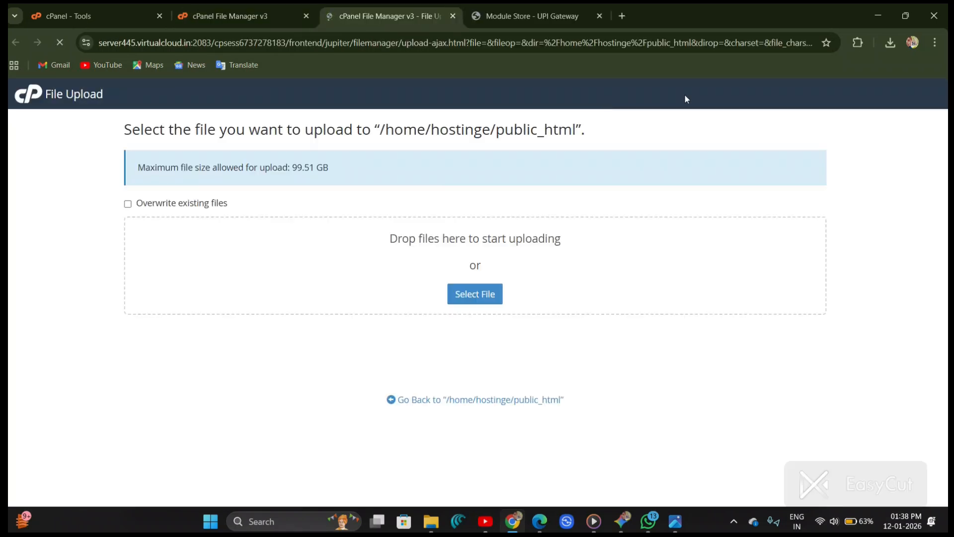
left_click(888, 45)
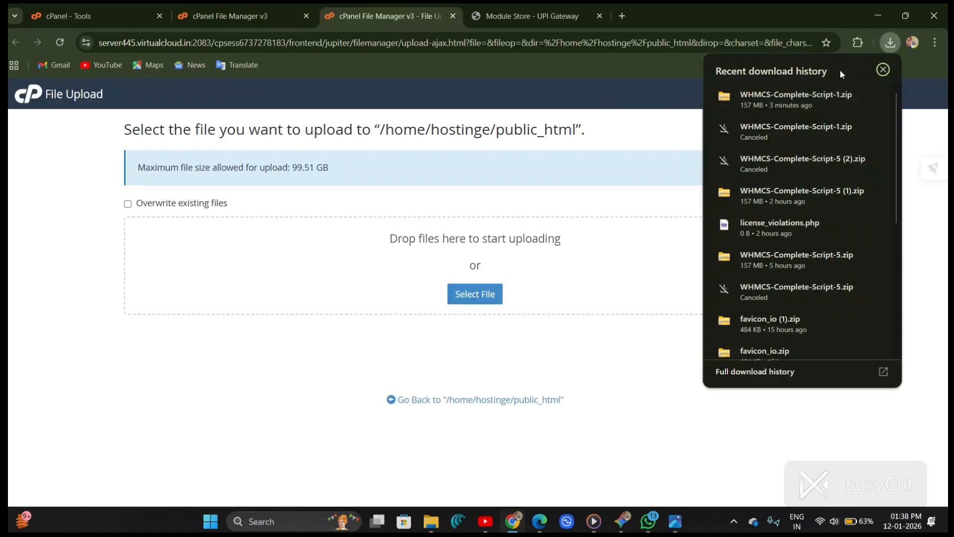
left_click_drag(820, 88, 518, 241)
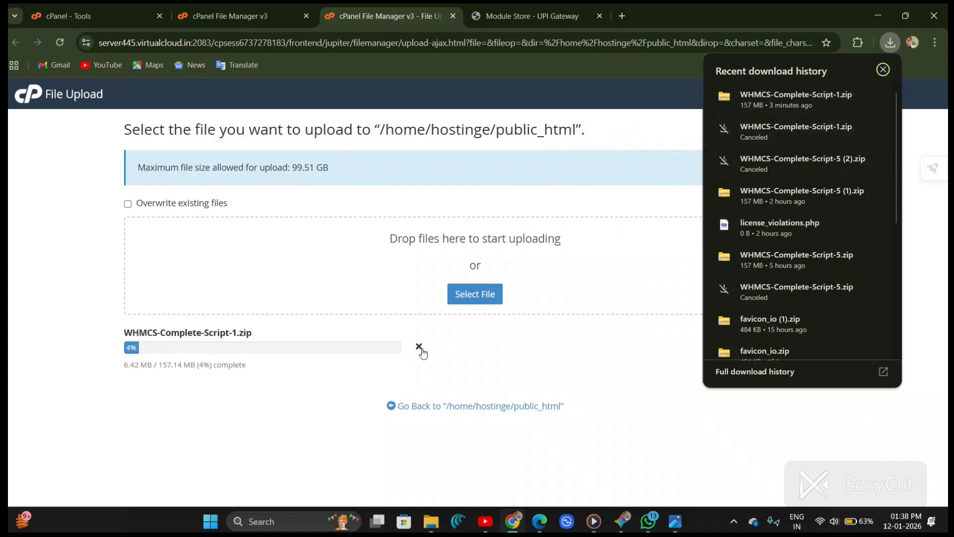
left_click(421, 350)
left_click(424, 407)
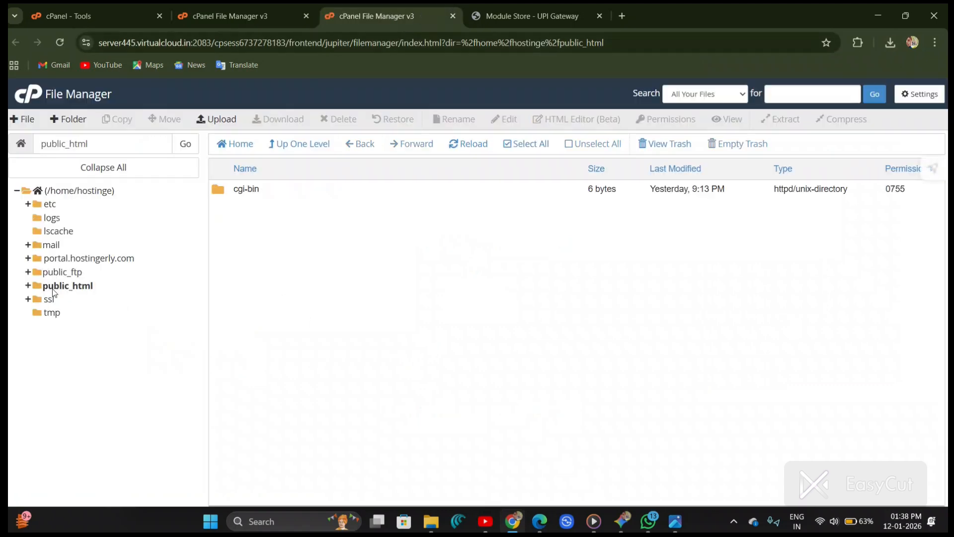
Step: Open the portal.hostingerly.com folder and select the WHMCS-Complete-Script-5.zip archive
left_click(86, 259)
scroll(482, 274, "down", 5)
scroll(482, 274, "up", 5)
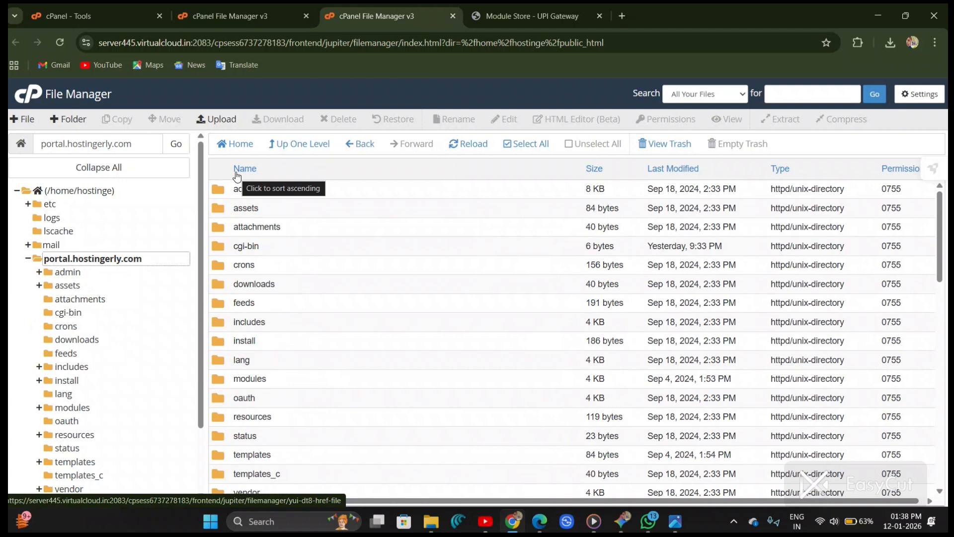
scroll(392, 330, "down", 15)
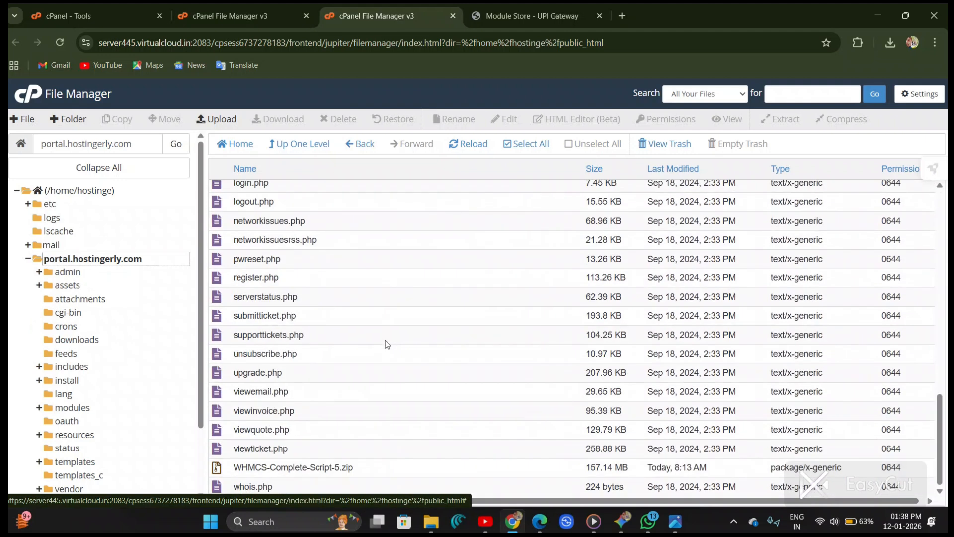
left_click(412, 469)
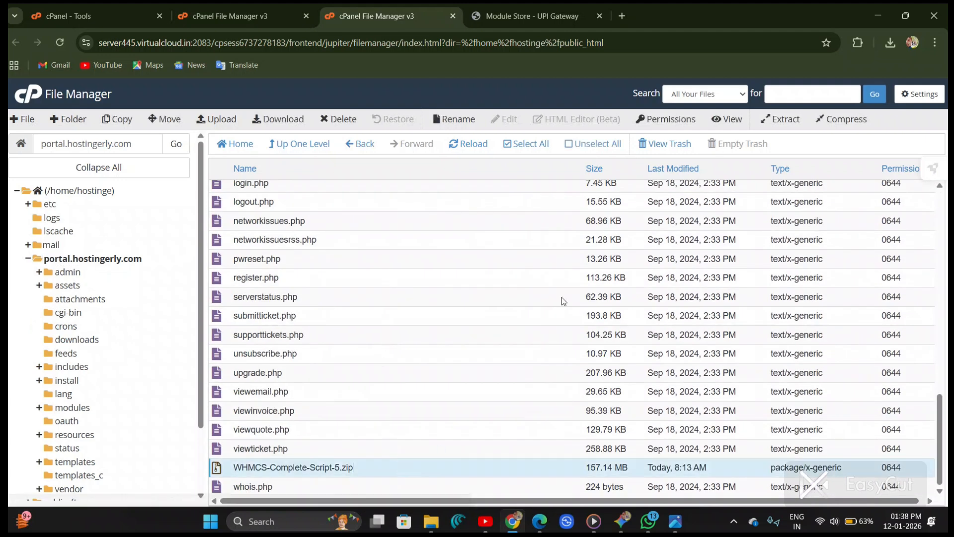
left_click(799, 128)
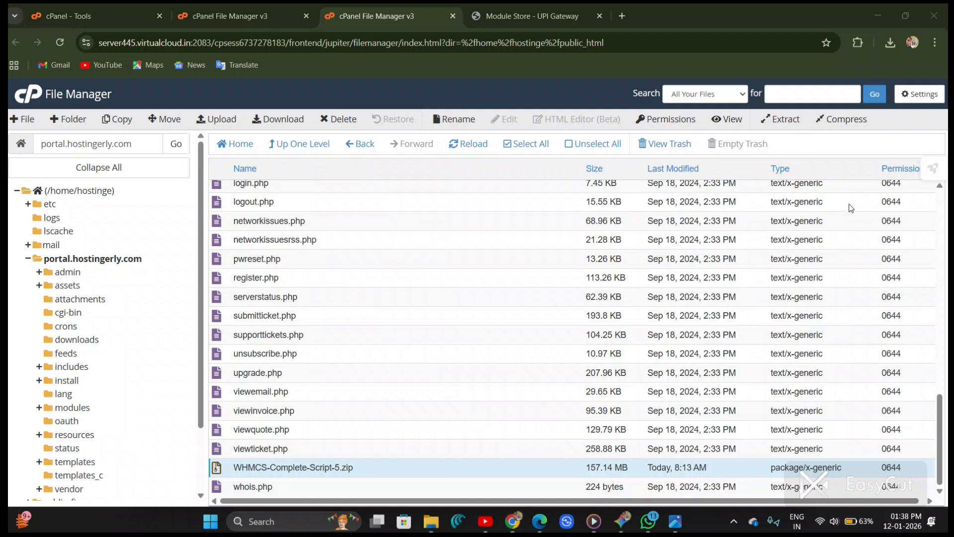
scroll(784, 132, "up", 10)
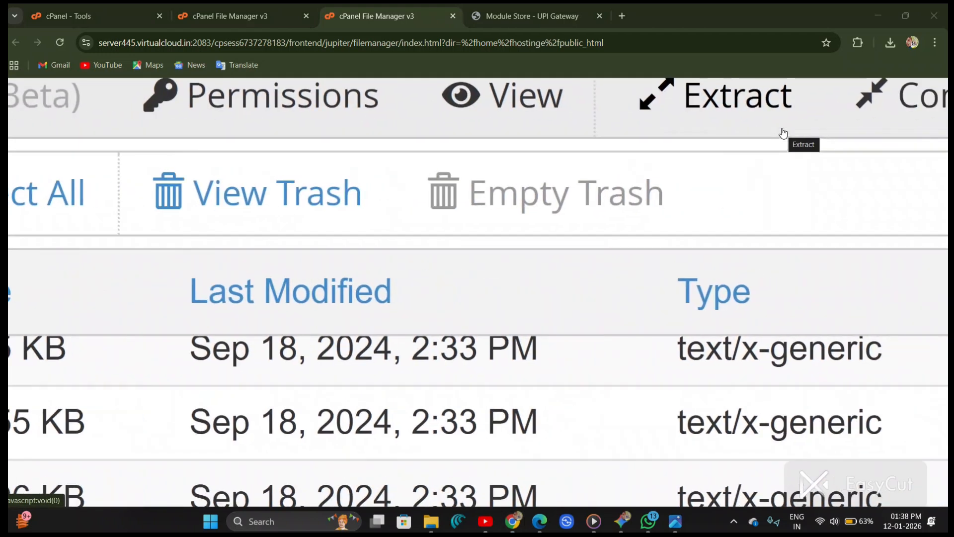
scroll(783, 133, "right", 4)
scroll(784, 133, "up", 2)
left_click(490, 181)
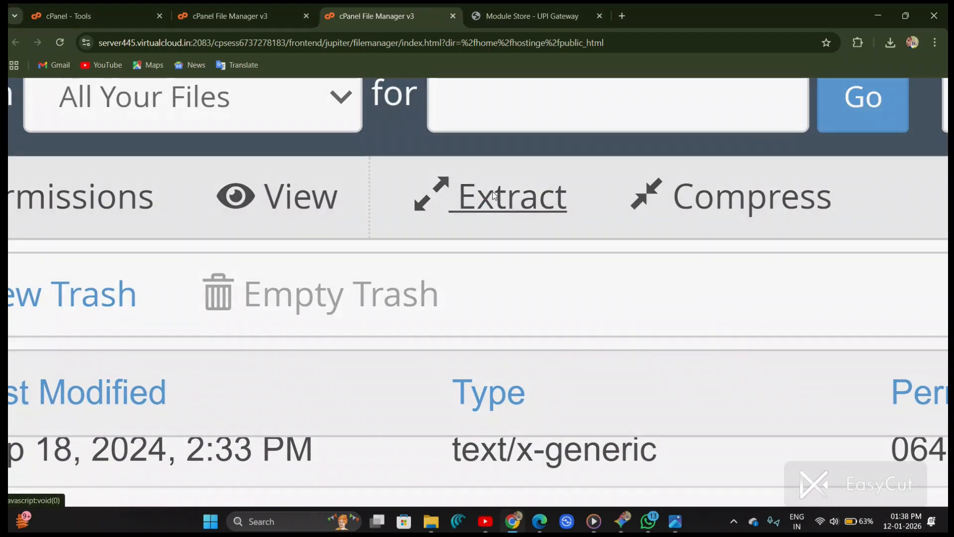
scroll(494, 195, "down", 10)
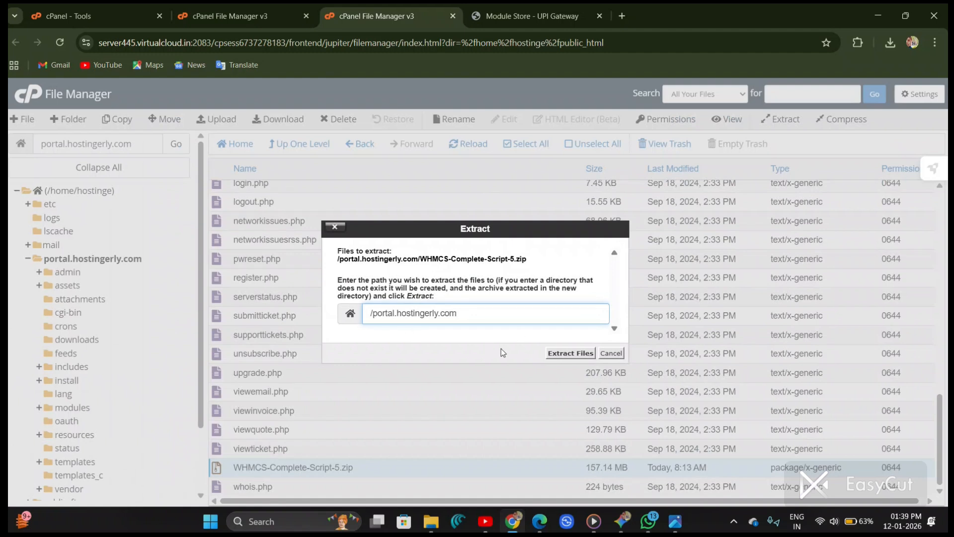
left_click(611, 353)
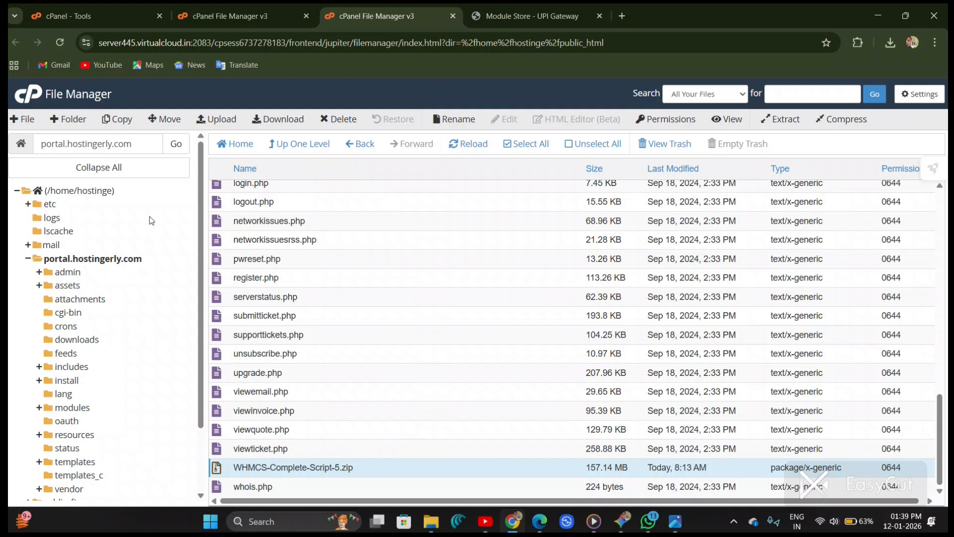
Step: Copy the portal.hostingerly.com path and open that site in the Module Store tab, proceeding past the certificate warning
left_click(150, 143)
key("ctrl+a")
key("ctrl+c")
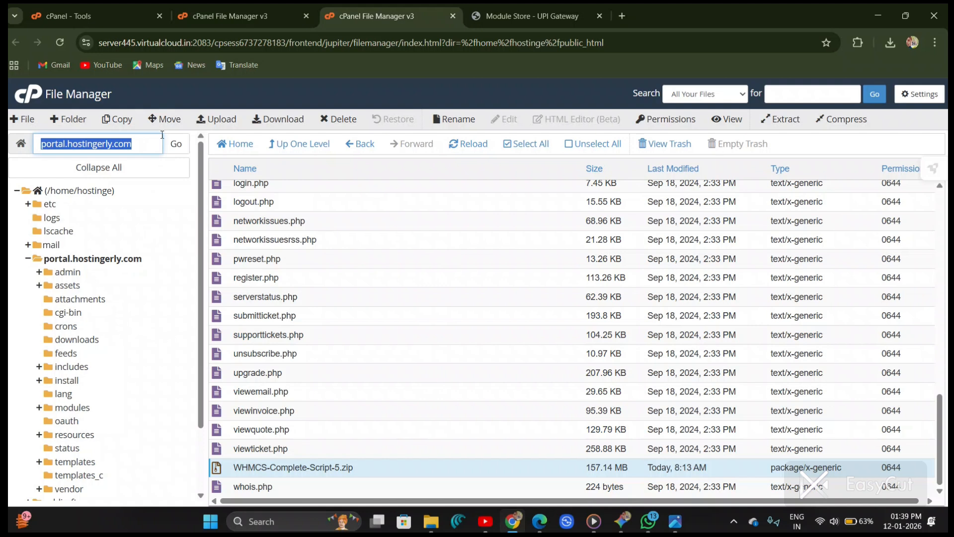
left_click(542, 16)
left_click(564, 38)
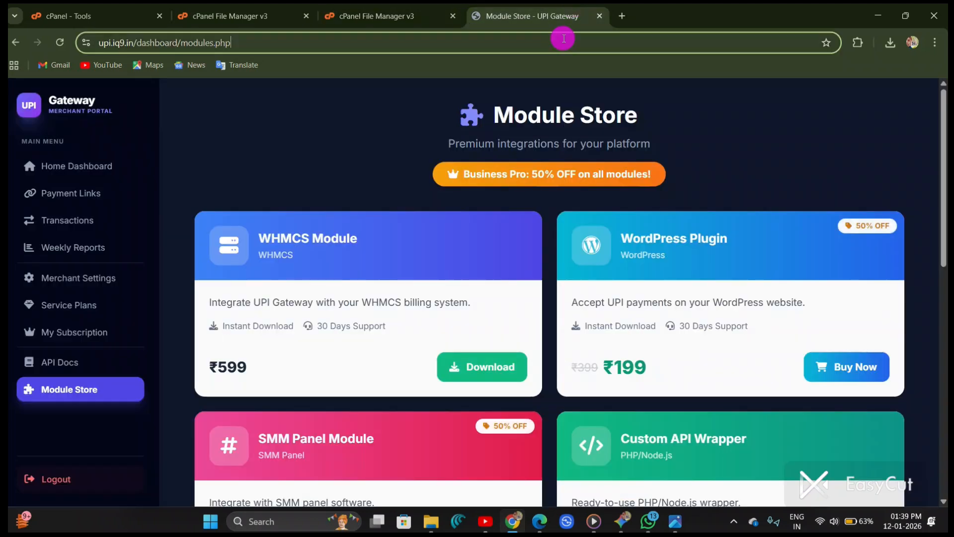
key("ctrl+v")
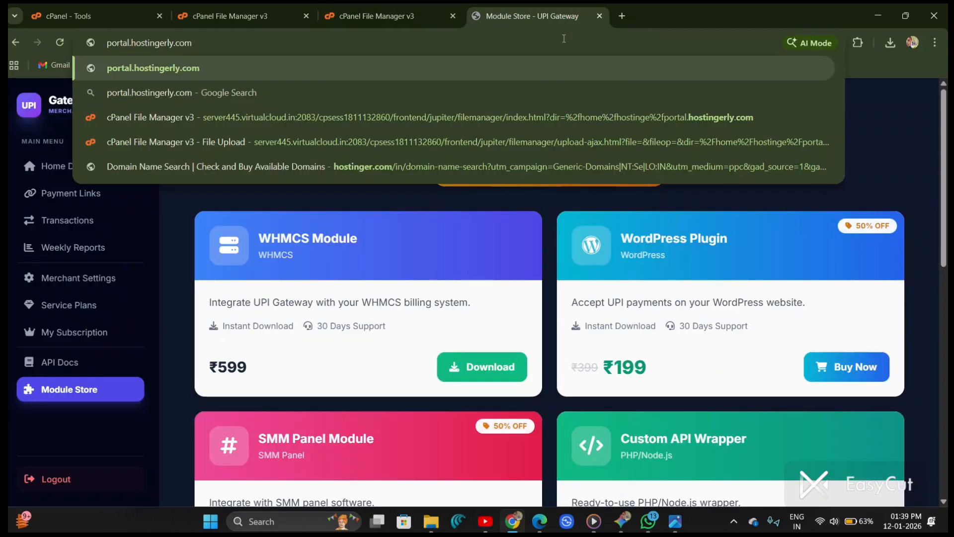
key("Return")
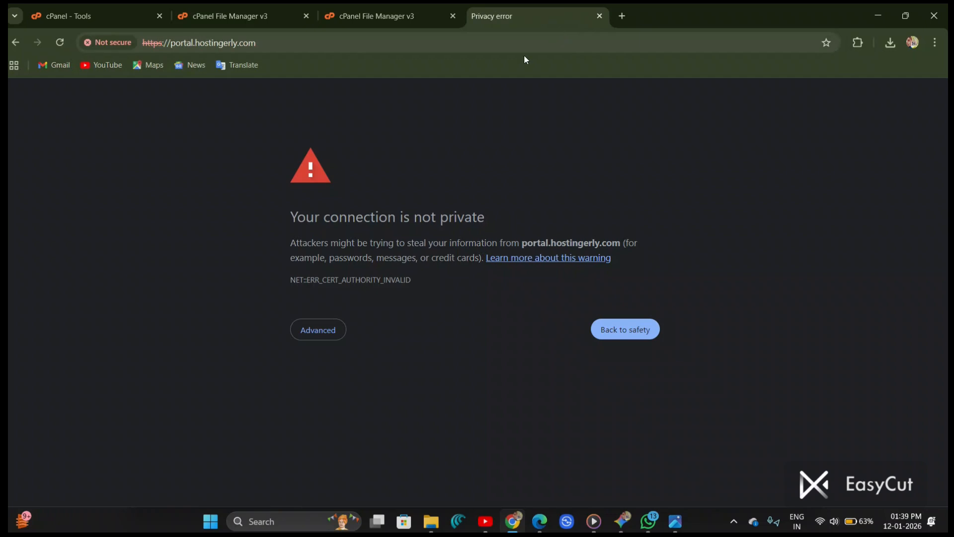
left_click(325, 329)
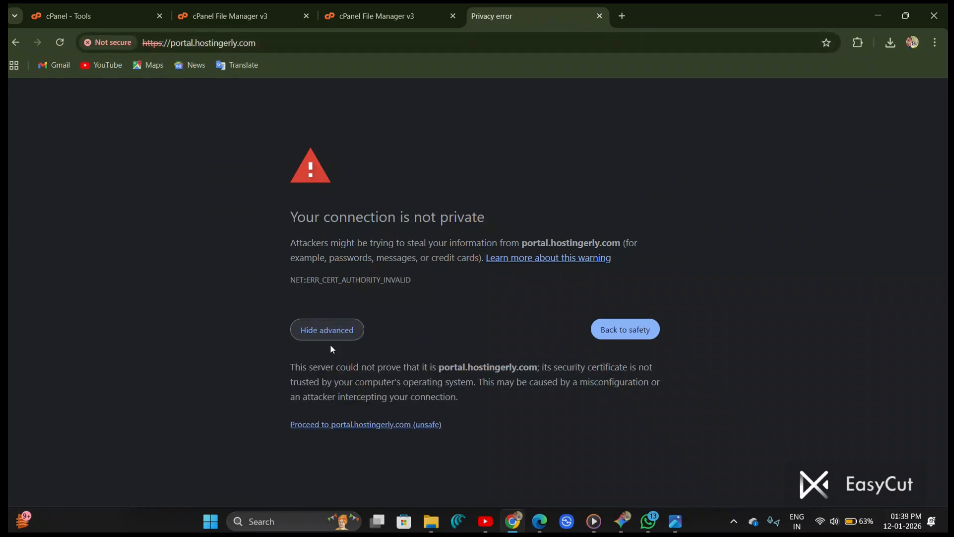
left_click(351, 425)
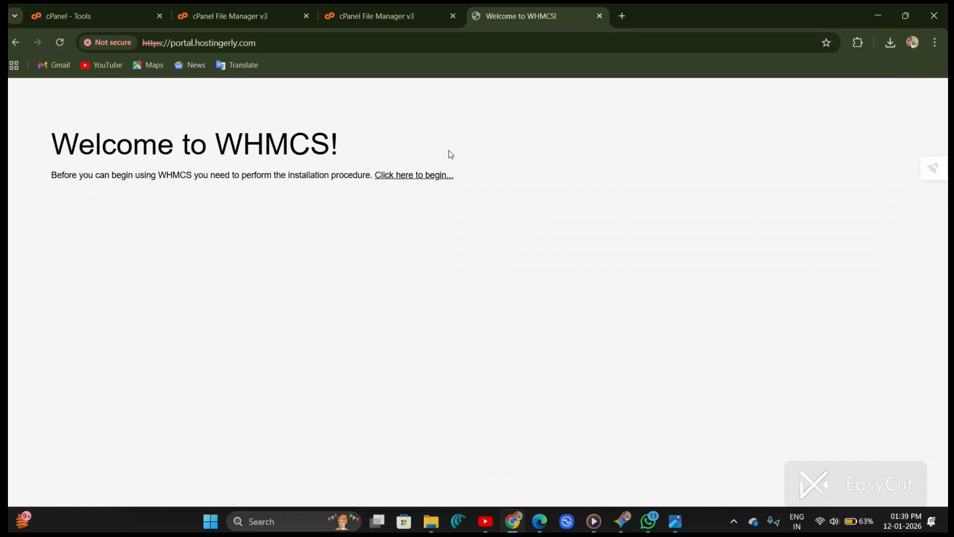
Step: Start the WHMCS installer, accept the end user licence agreement, and begin a new installation
left_click(430, 175)
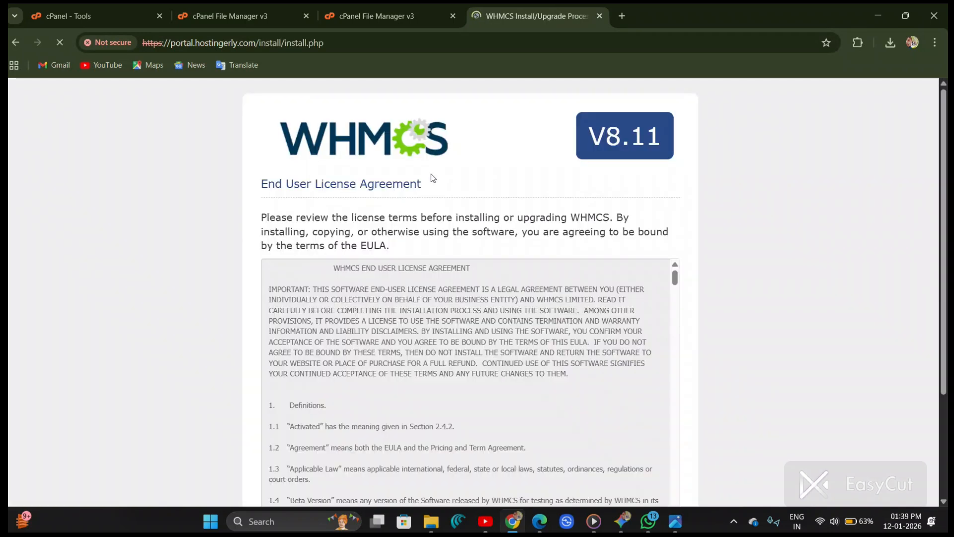
scroll(516, 293, "down", 10)
scroll(516, 293, "down", 5)
scroll(741, 375, "down", 3)
left_click(431, 419)
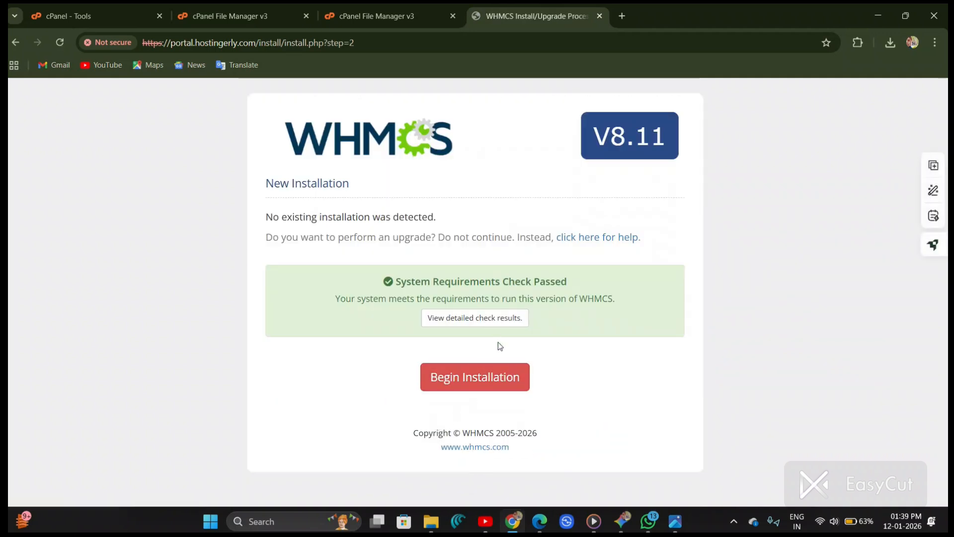
left_click(499, 378)
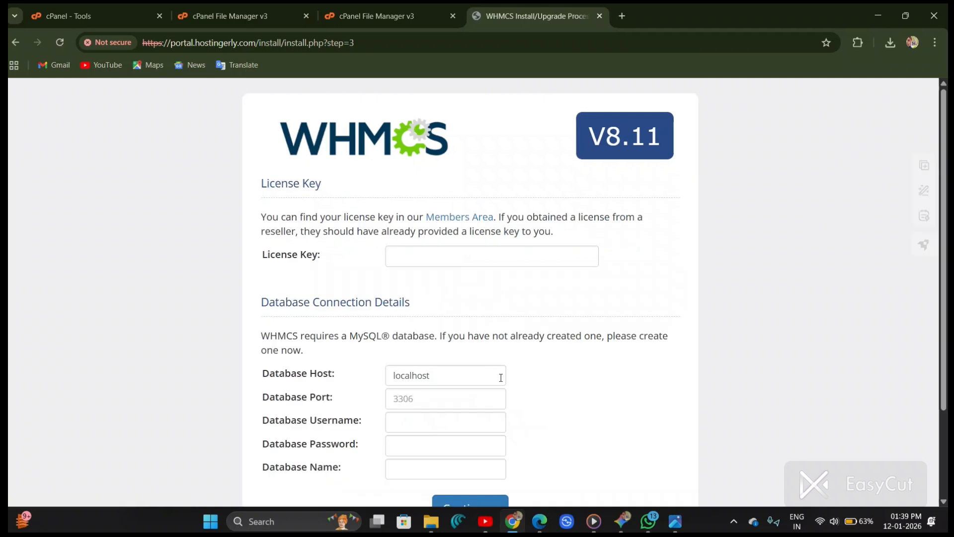
Step: Return to the cPanel Tools tab and open Manage My Databases from the Databases section
left_click(333, 12)
left_click(234, 7)
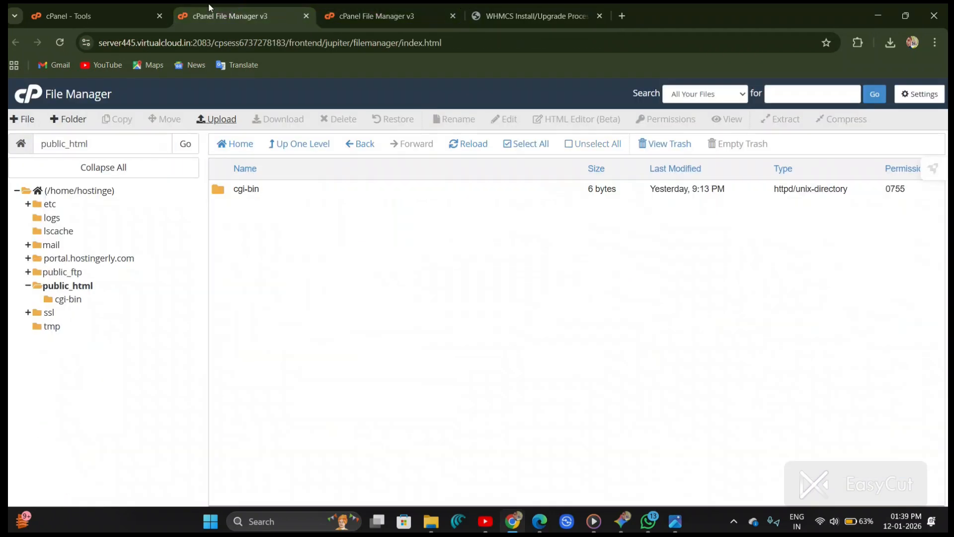
left_click(162, 7)
scroll(373, 269, "down", 3)
scroll(372, 268, "down", 1)
scroll(372, 268, "up", 1)
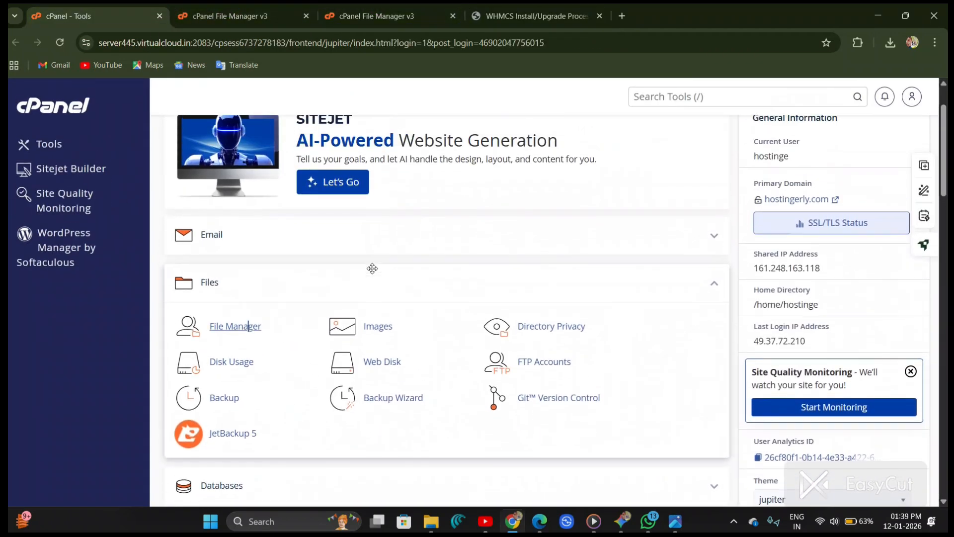
left_click(714, 285)
scroll(257, 337, "down", 1)
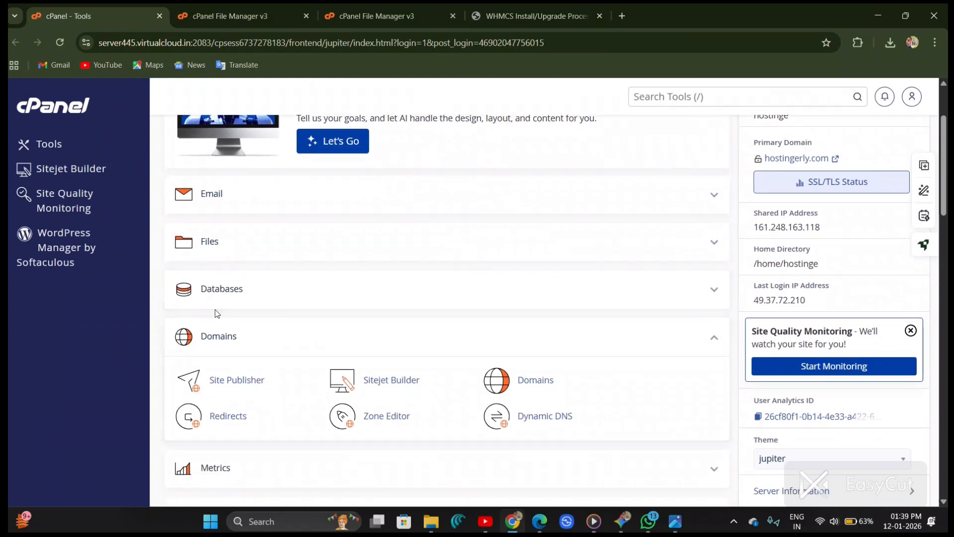
scroll(213, 311, "up", 3)
scroll(368, 282, "up", 2)
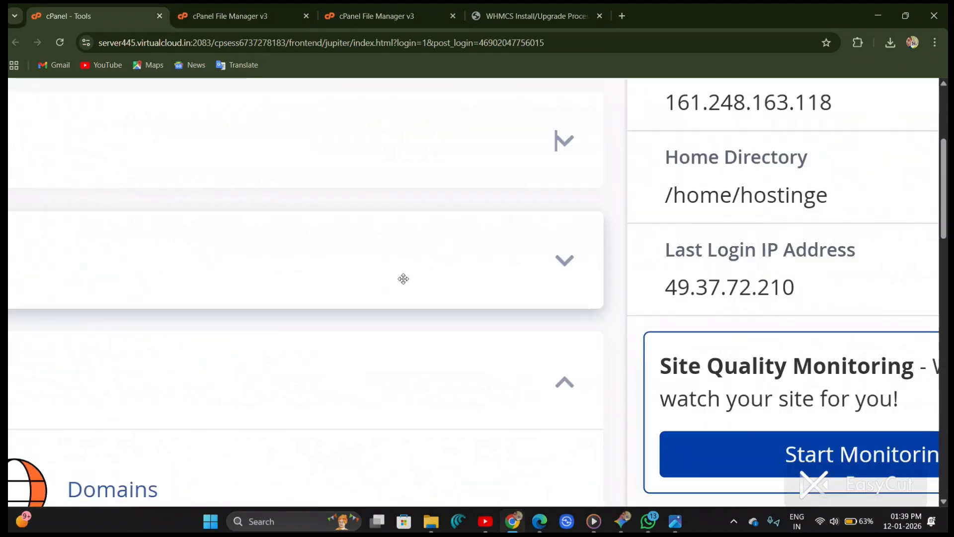
left_click(362, 262)
scroll(366, 262, "left", 20)
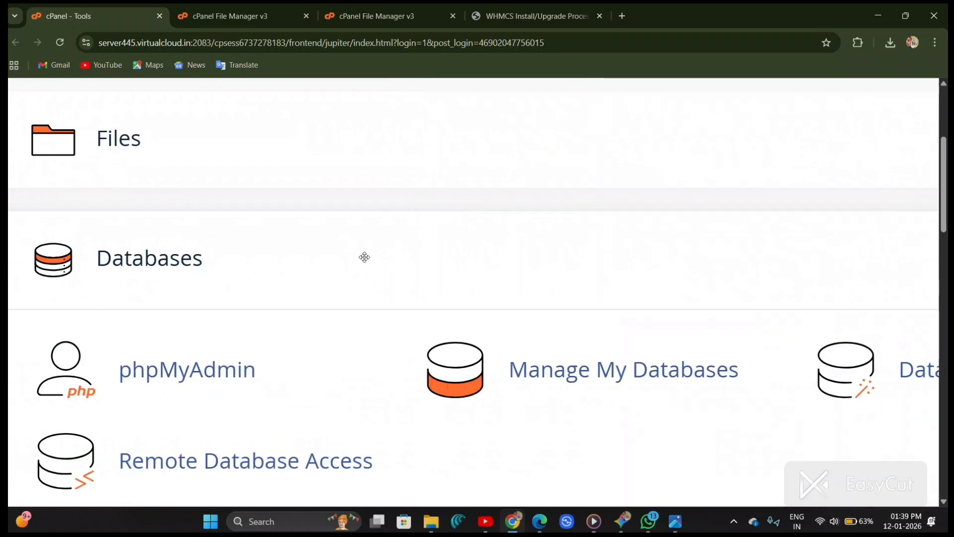
scroll(365, 262, "down", 2)
scroll(348, 265, "right", 1)
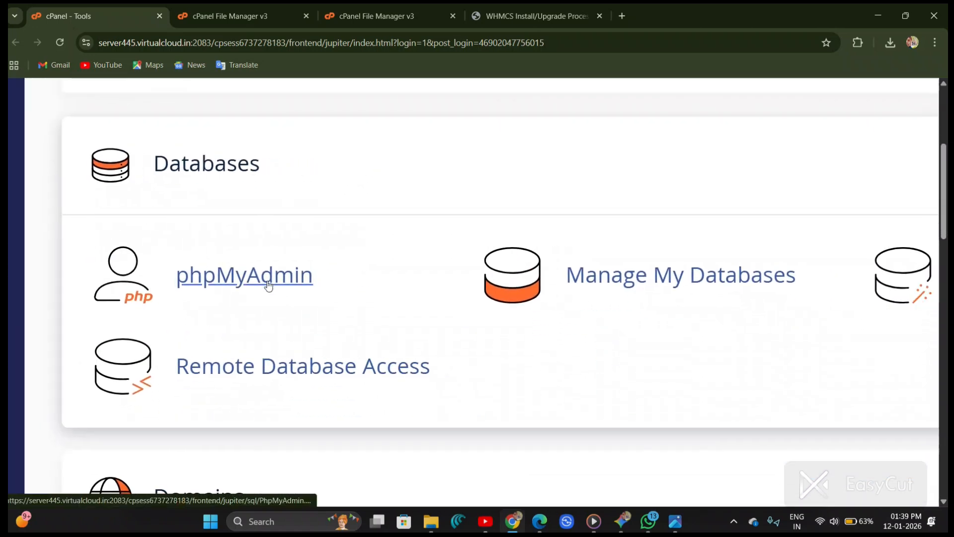
scroll(698, 274, "right", 4)
scroll(698, 275, "down", 5)
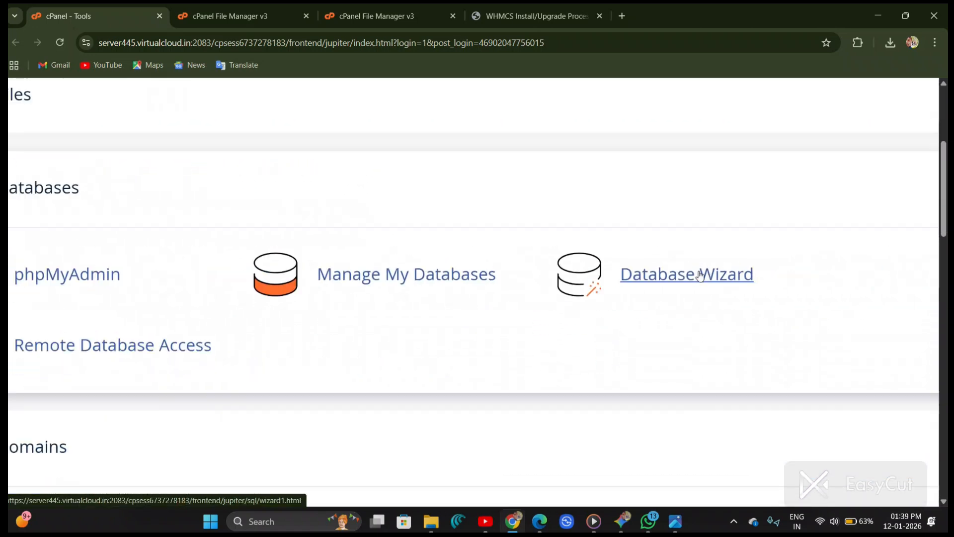
scroll(520, 213, "down", 3)
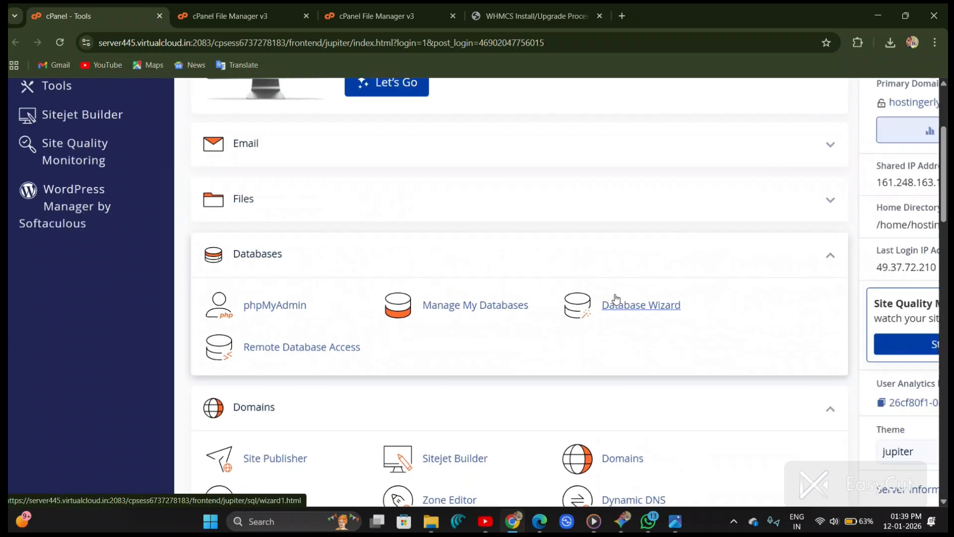
scroll(385, 349, "up", 5)
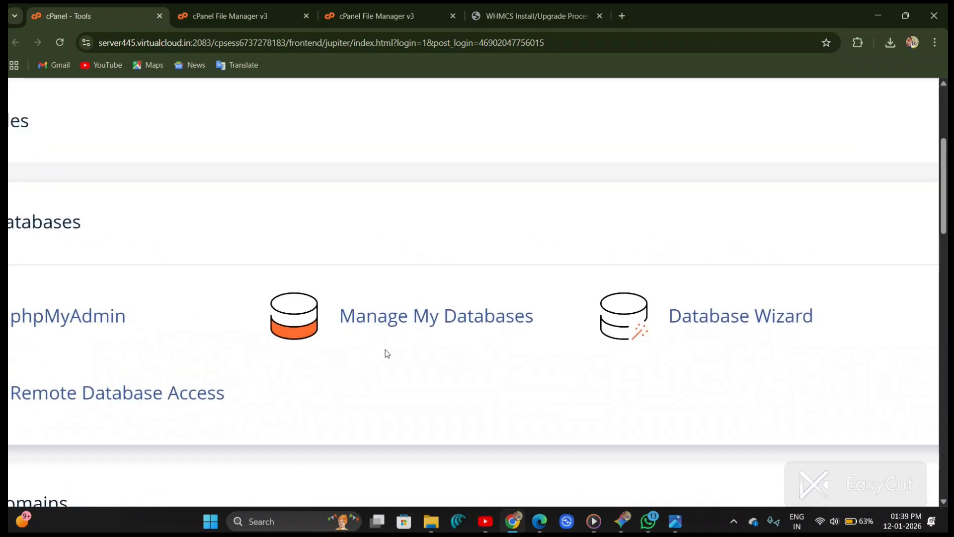
left_click(471, 324)
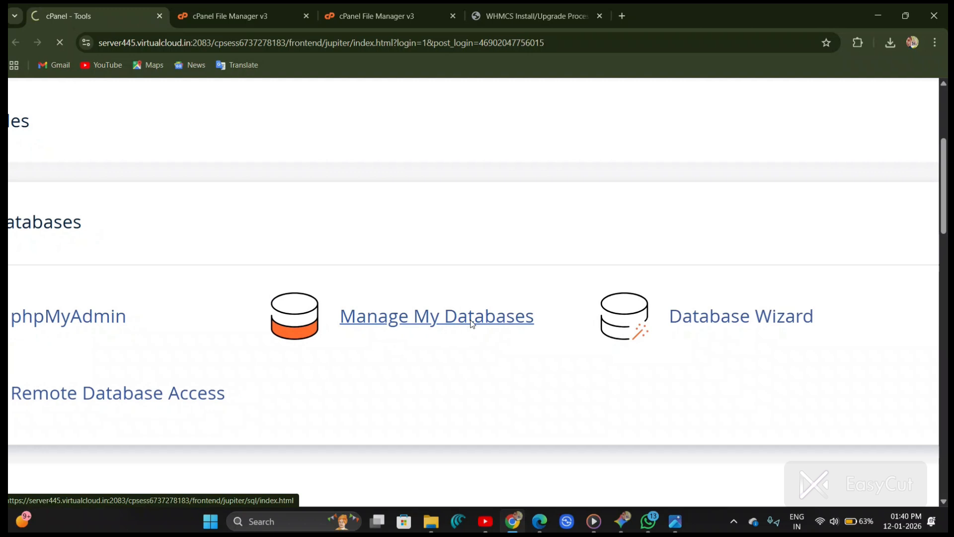
Step: Create a new MySQL database named db
left_click(397, 288)
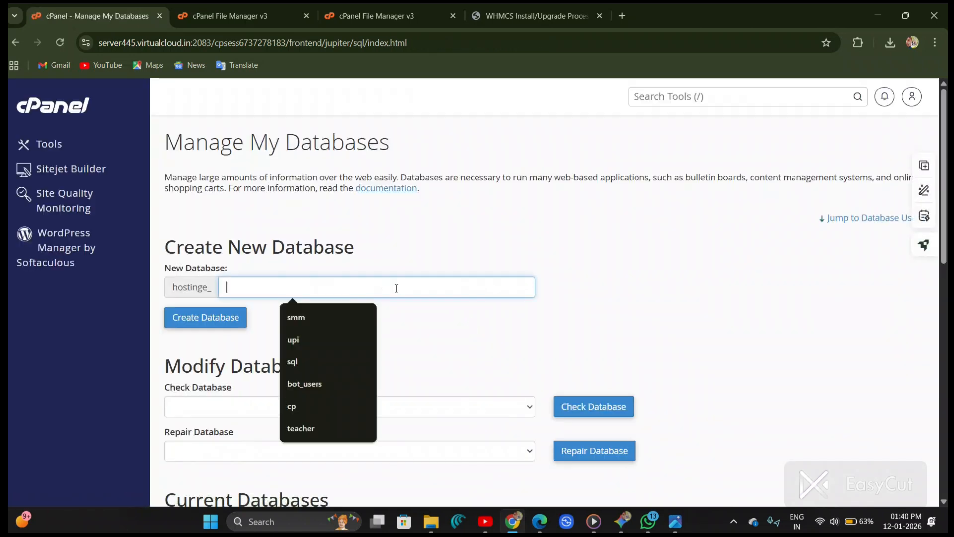
type("DB")
key("BackSpace")
type("b")
type("d")
key("BackSpace")
key("BackSpace")
type("db")
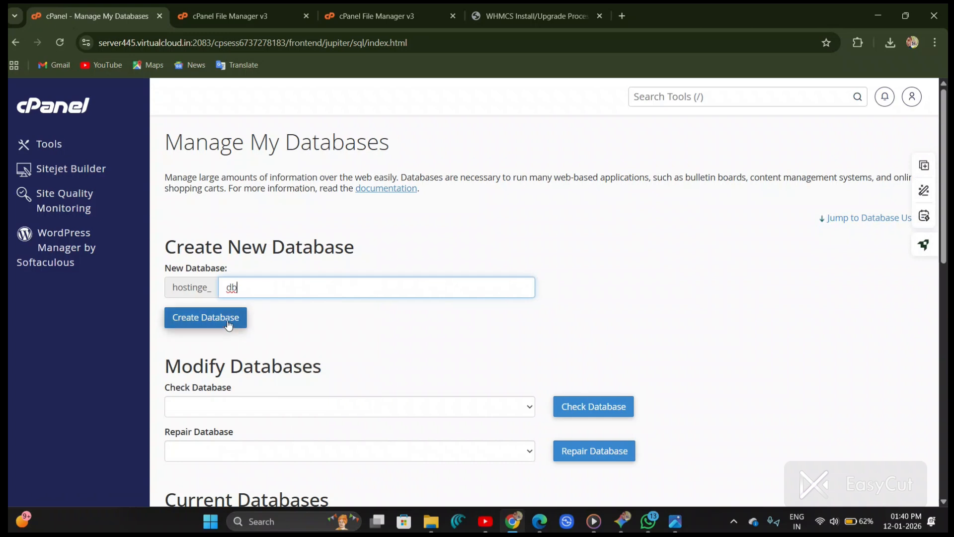
left_click(228, 324)
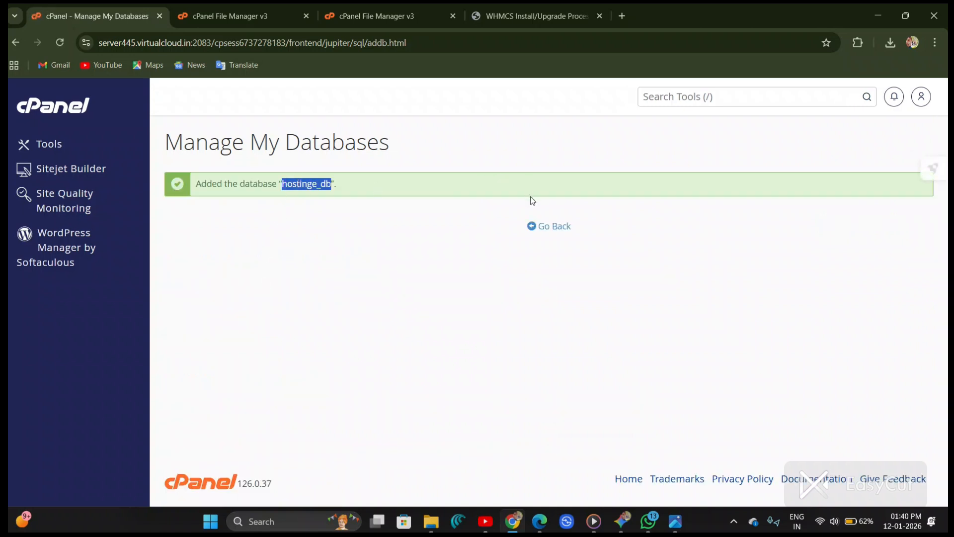
Step: Go back to Manage My Databases and enter db as the new database user's username
left_click(544, 229)
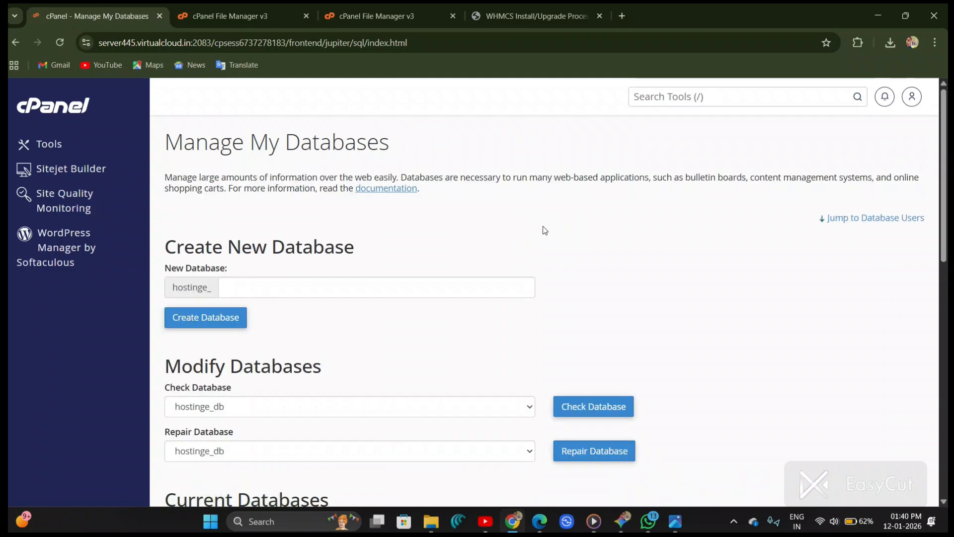
scroll(291, 305, "down", 4)
scroll(291, 305, "up", 5)
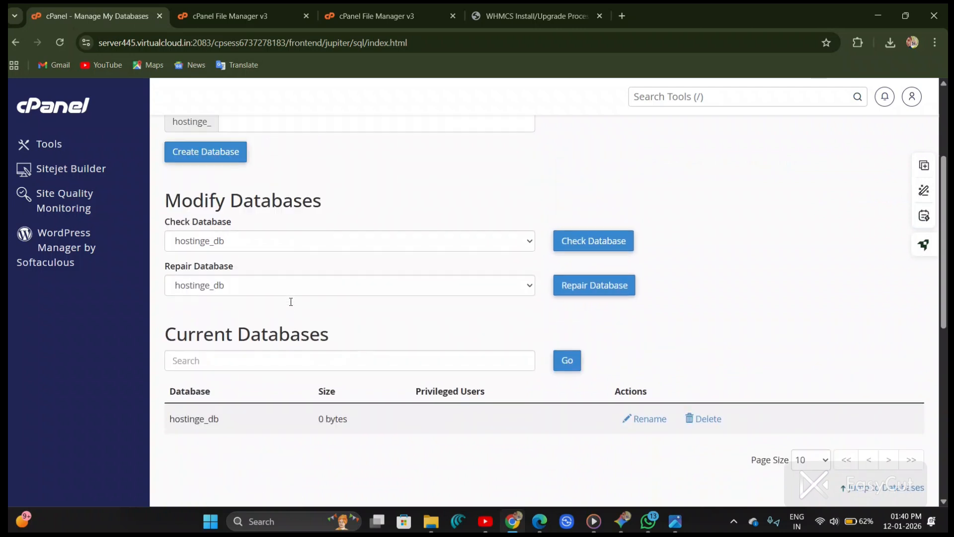
scroll(292, 305, "down", 10)
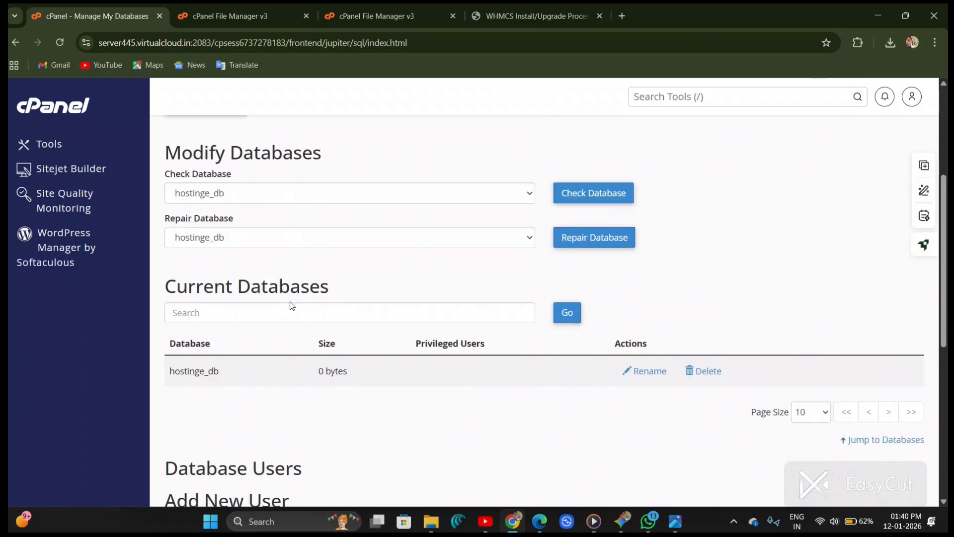
scroll(291, 301, "up", 3, "ctrl")
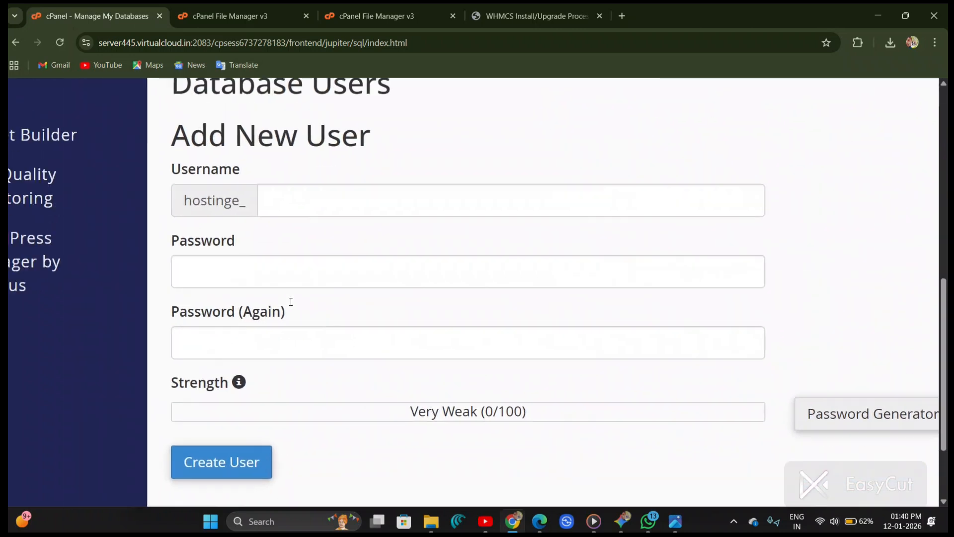
scroll(293, 297, "down", 1)
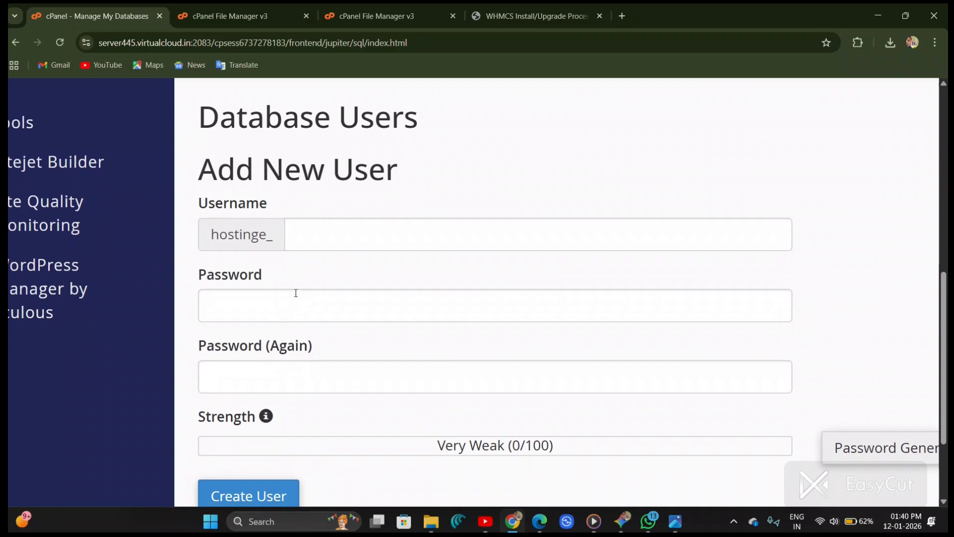
left_click(337, 233)
type("db")
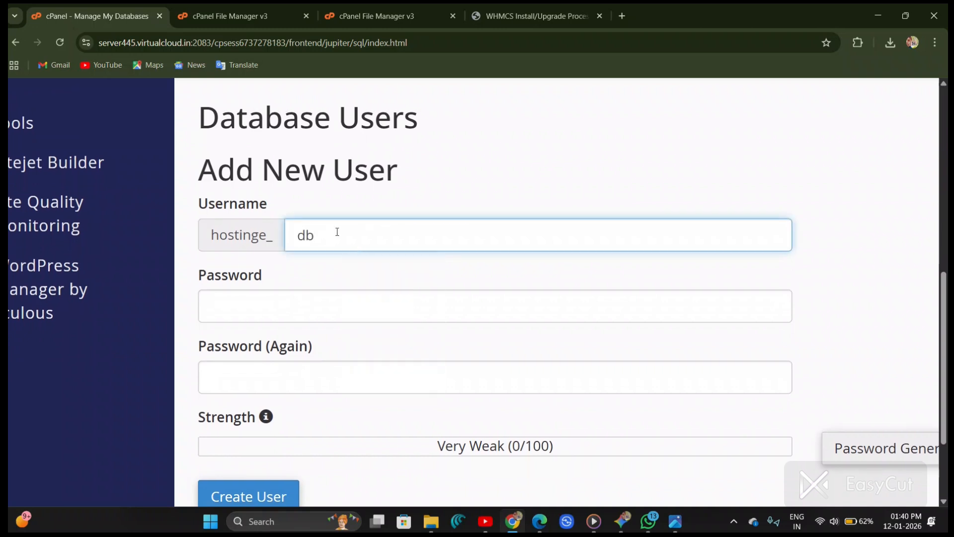
Step: Paste the database user's password into both password fields
left_click(340, 313)
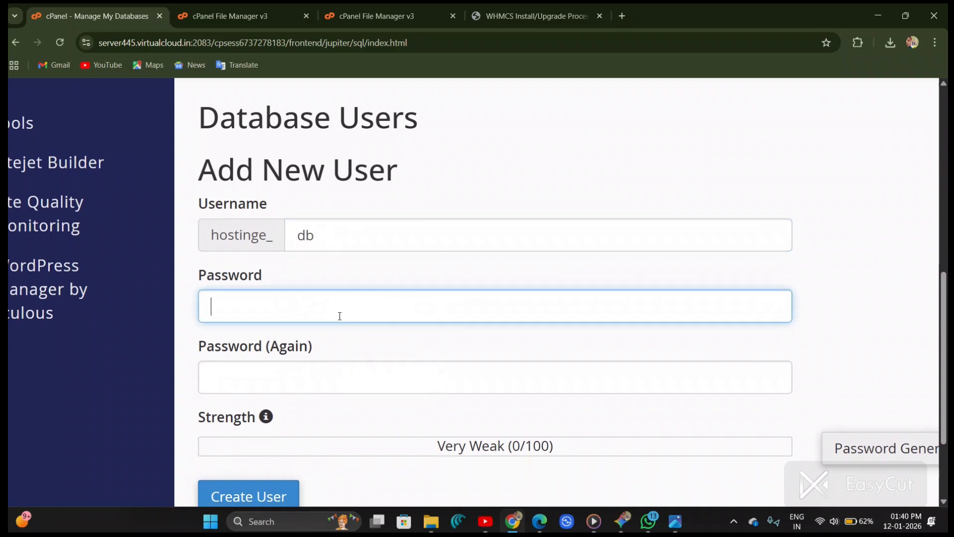
key("ctrl+v")
left_click(348, 374)
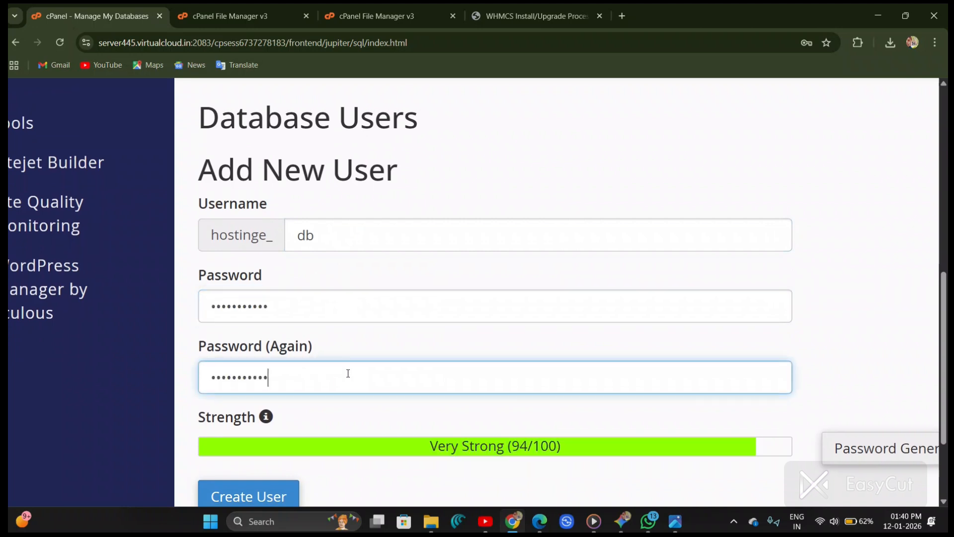
scroll(348, 373, "right", 5)
left_click(589, 452)
scroll(481, 320, "down", 2)
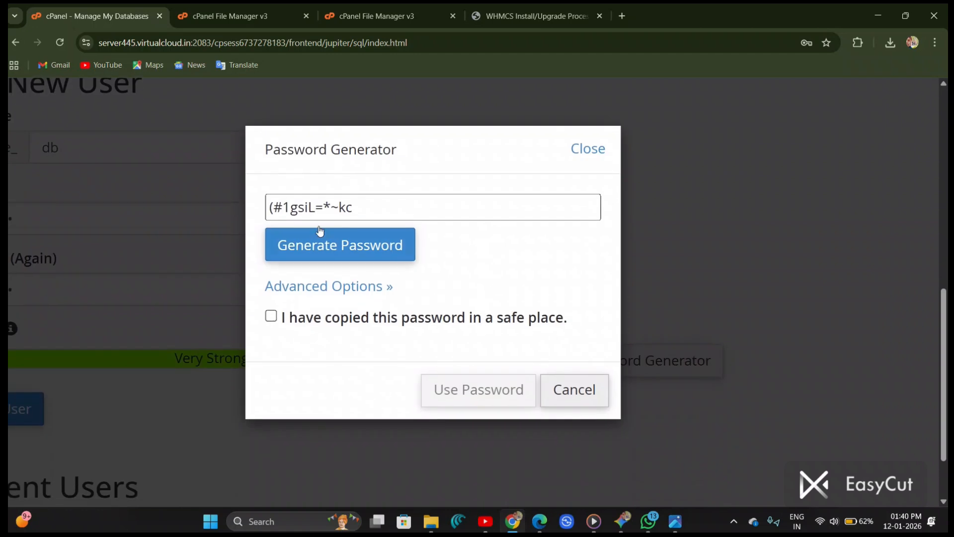
left_click(326, 248)
left_click(272, 316)
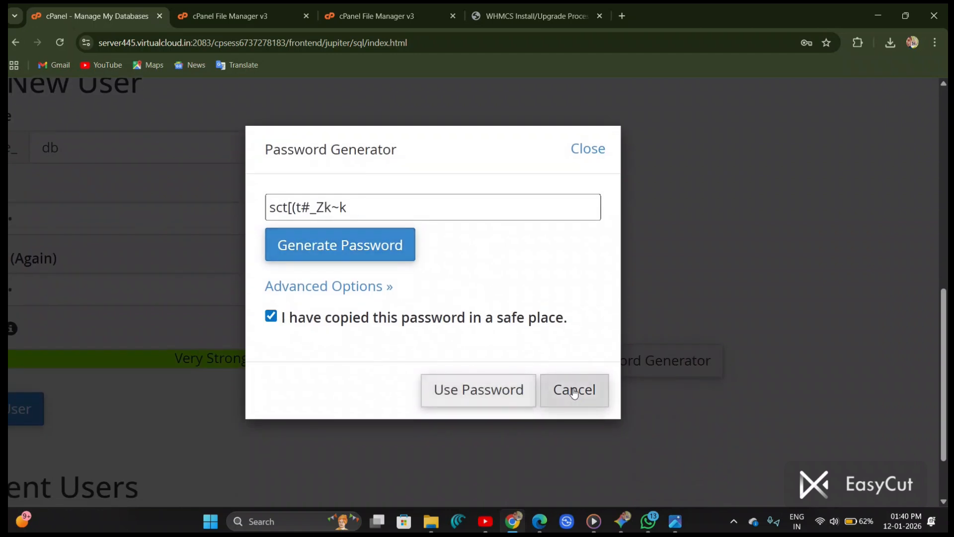
left_click(574, 392)
Step: Create the database user and return to Manage My Databases
left_click(276, 406)
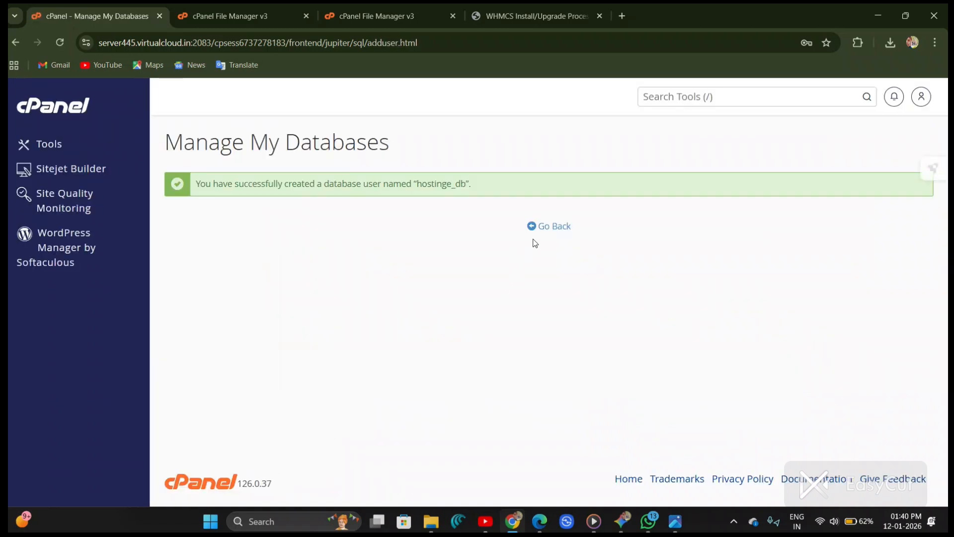
left_click(543, 227)
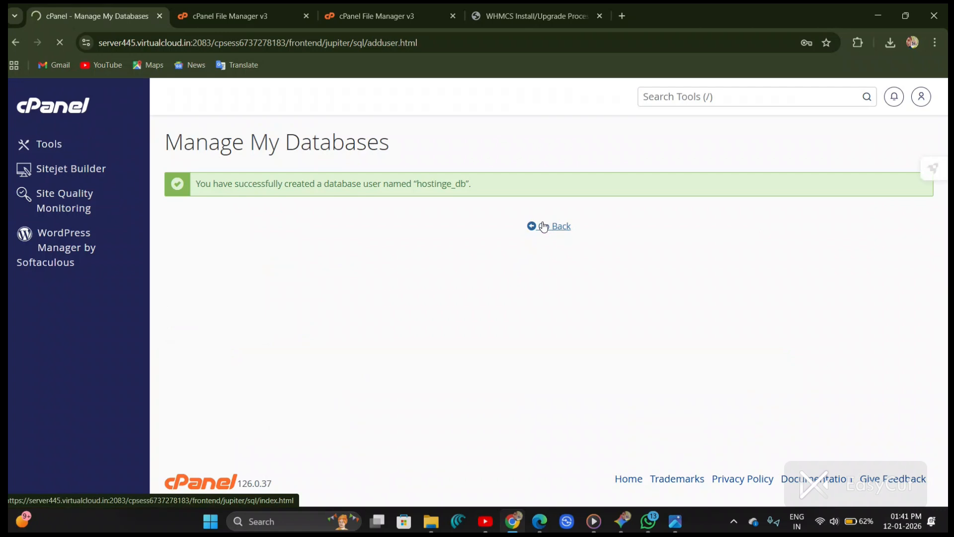
Step: Add the hostinge_db user to the hostinge_db database
scroll(544, 227, "down", 10)
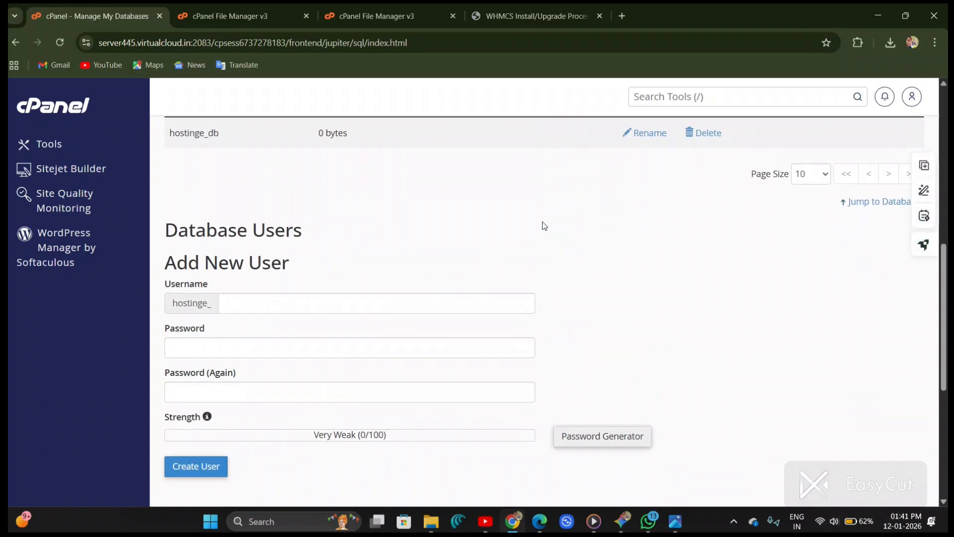
scroll(544, 226, "down", 5)
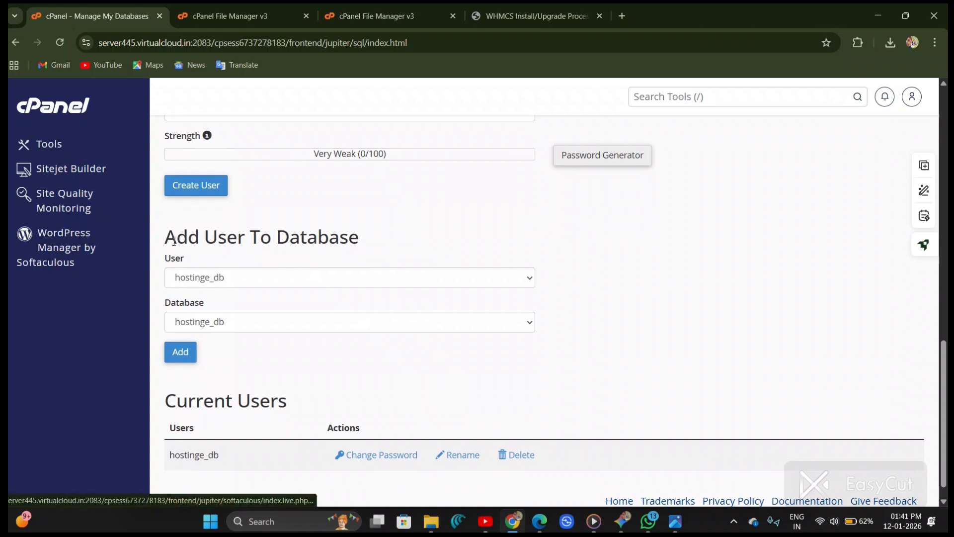
scroll(277, 249, "up", 6)
left_click(158, 316)
left_click(158, 318)
left_click(166, 433)
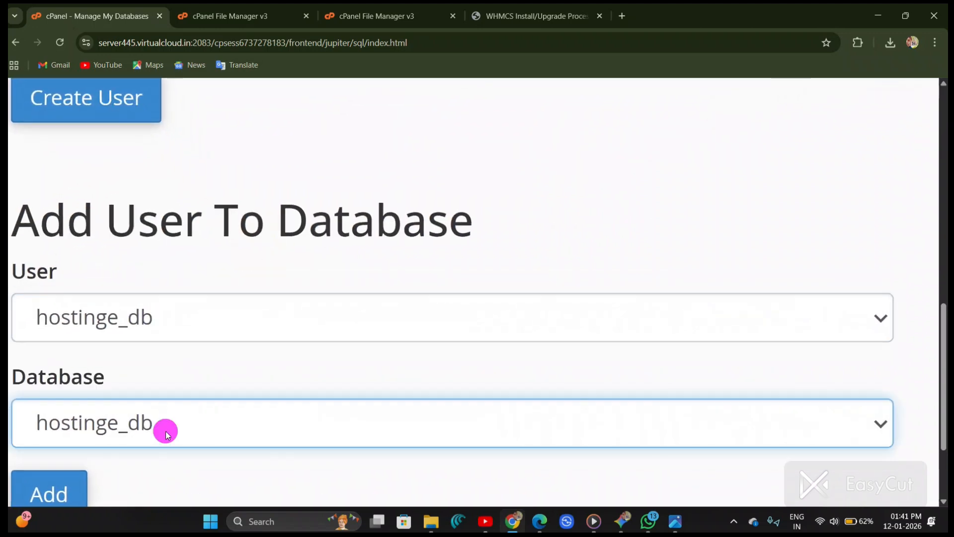
left_click(166, 431)
scroll(108, 410, "down", 1)
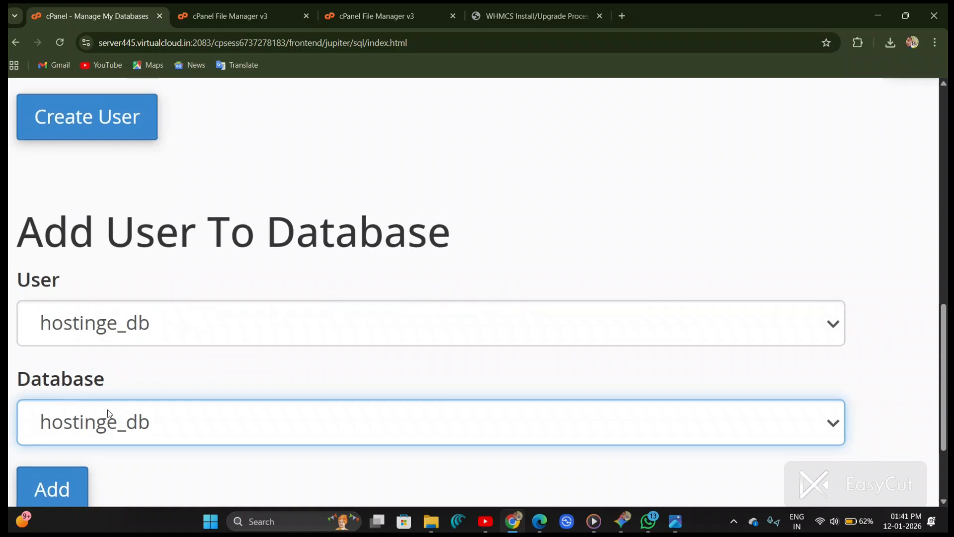
scroll(110, 414, "down", 1)
left_click(69, 488)
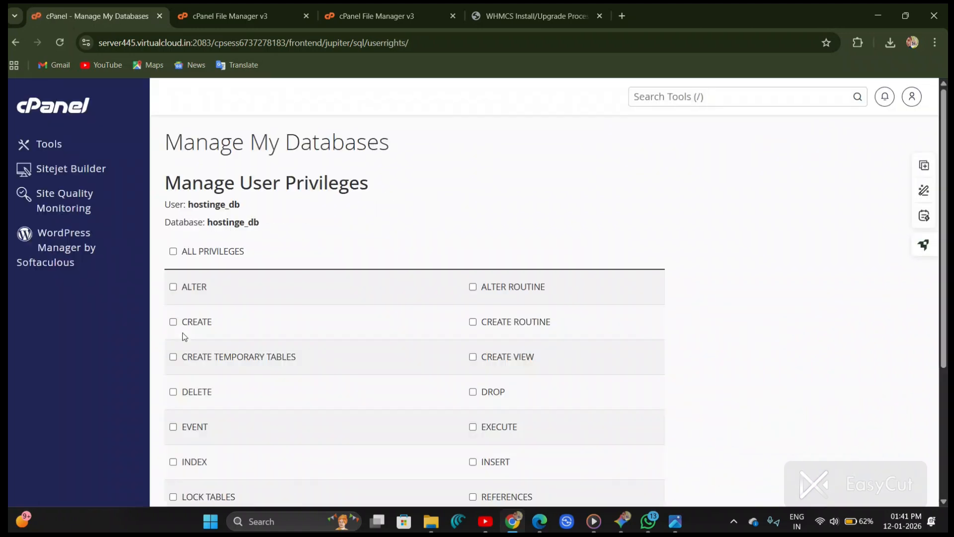
Step: Grant the user ALL PRIVILEGES on the database and save the changes
scroll(164, 252, "up", 2)
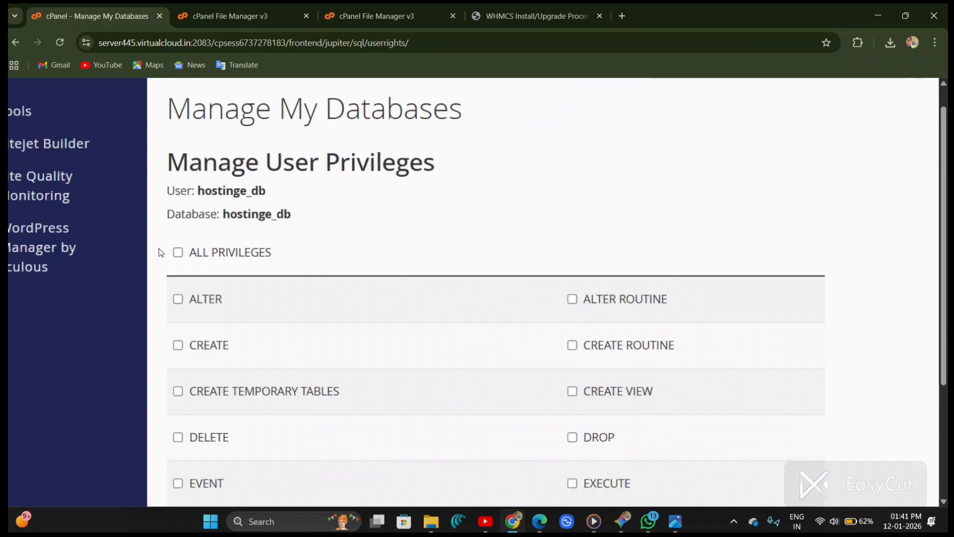
scroll(160, 253, "up", 2)
left_click(212, 261)
scroll(199, 266, "down", 4)
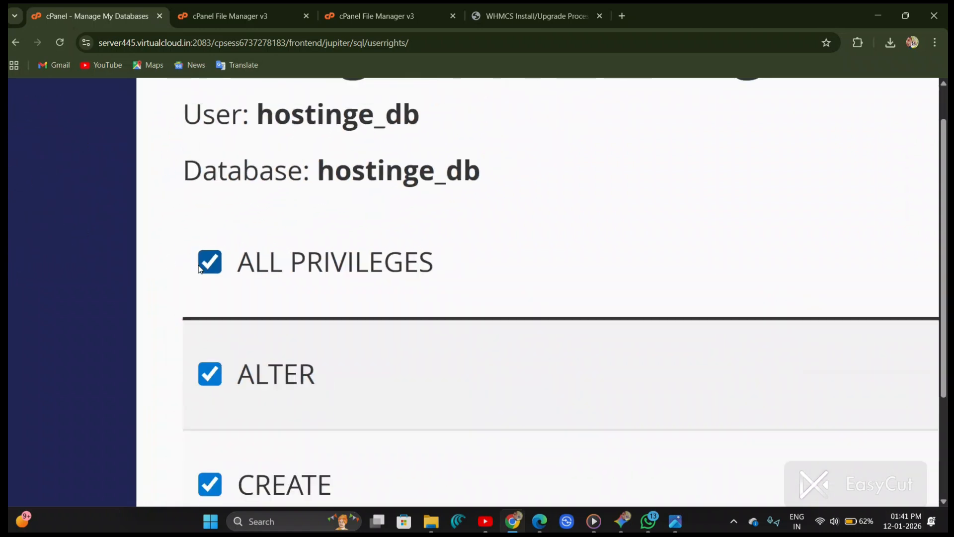
scroll(199, 267, "down", 4)
scroll(188, 431, "up", 4)
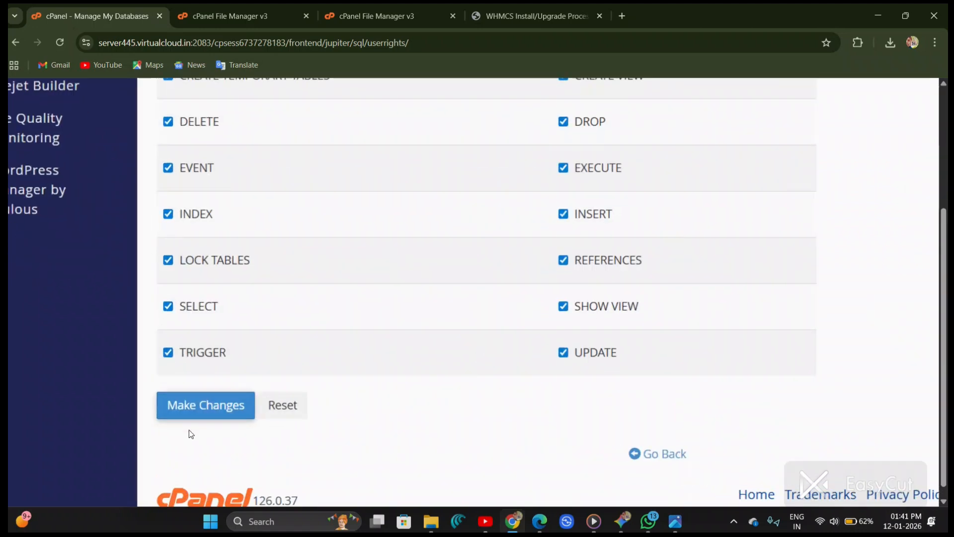
left_click(223, 299)
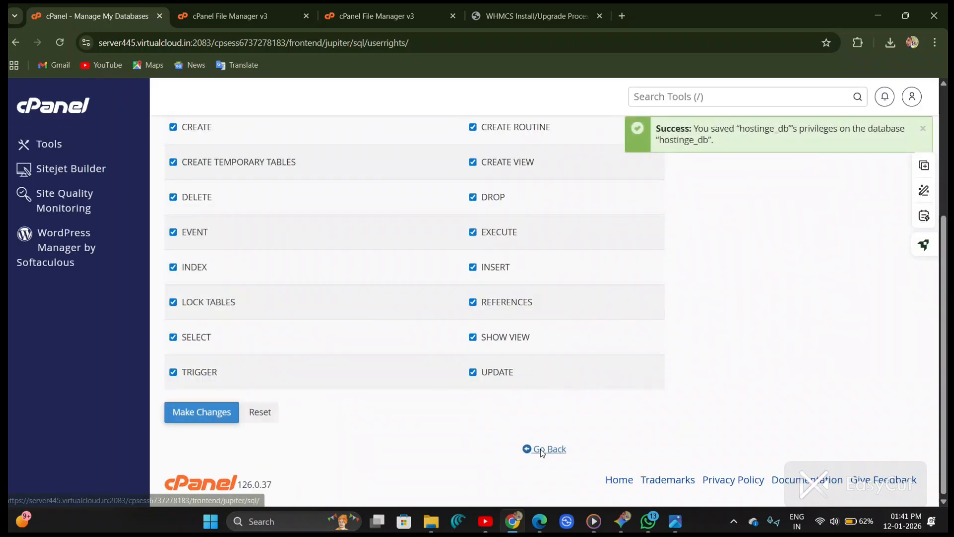
Step: In the WHMCS installer, enter database username hostinge_db, the database password, database name hostinge_db and port 3306
left_click(523, 10)
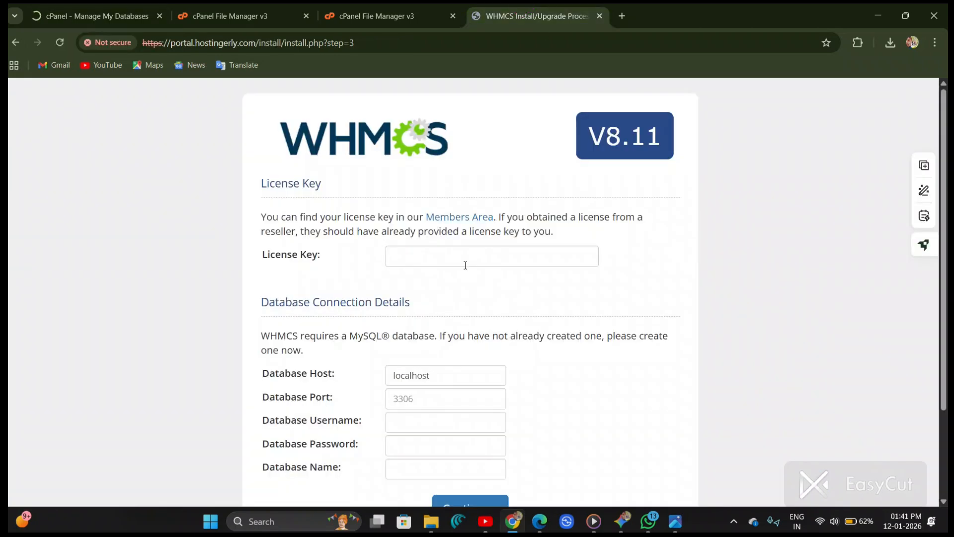
left_click(426, 263)
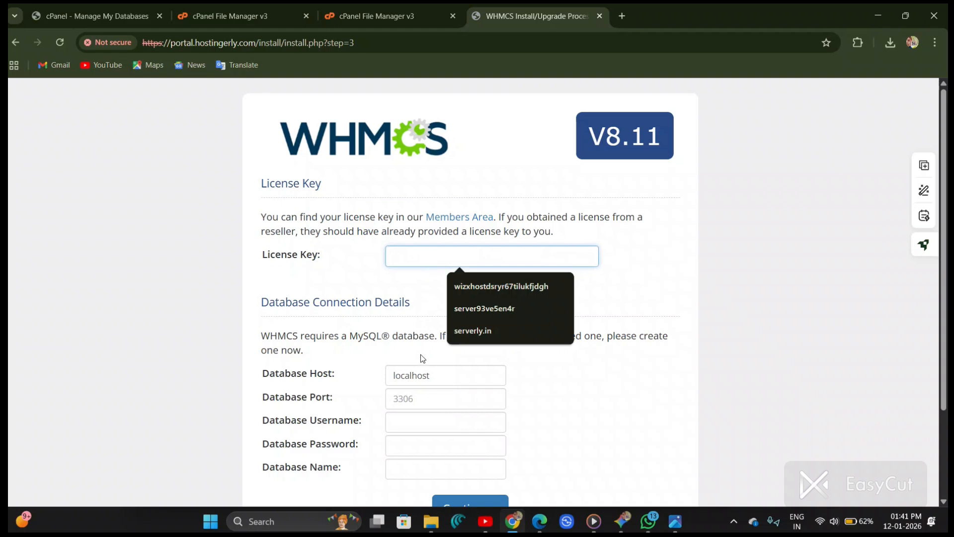
left_click(428, 413)
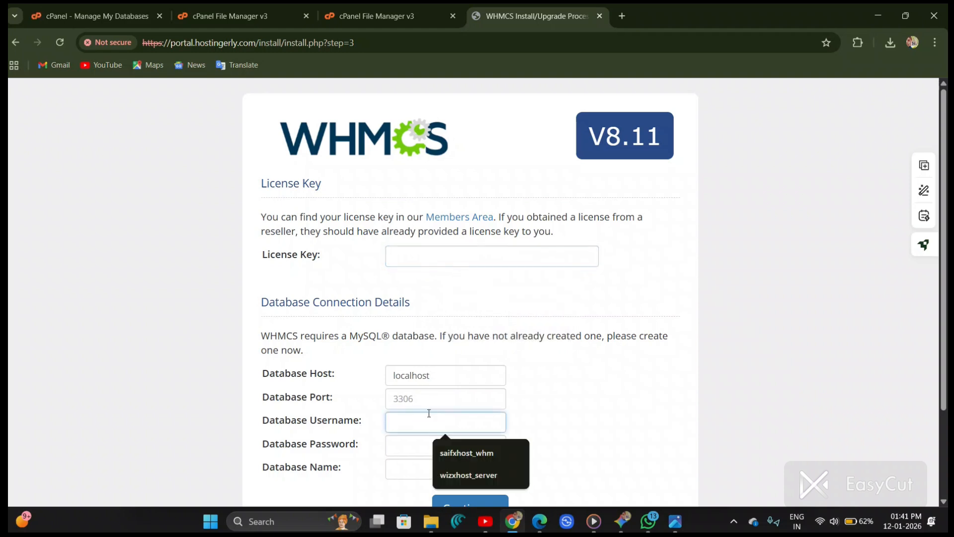
type("hostinge_db")
left_click(440, 450)
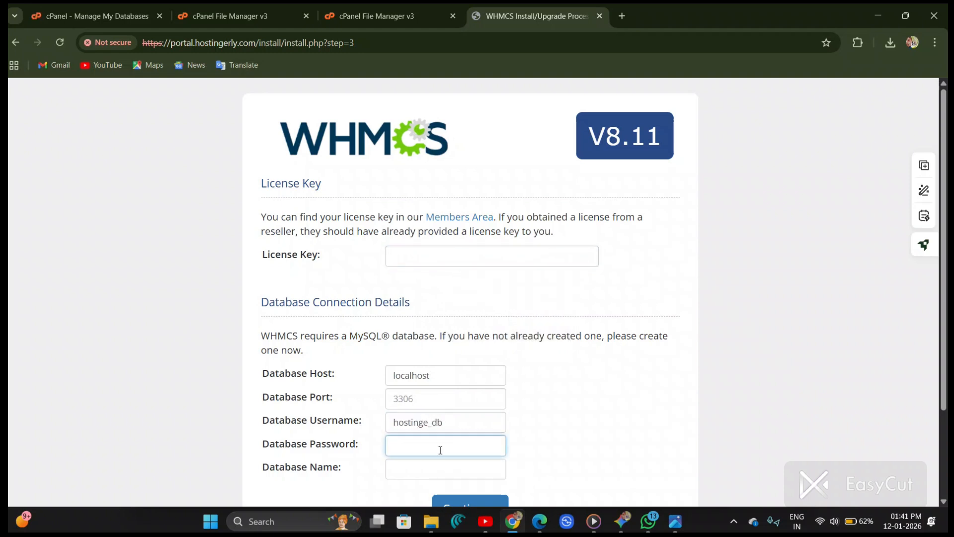
left_click(435, 477)
type("hostinge_db")
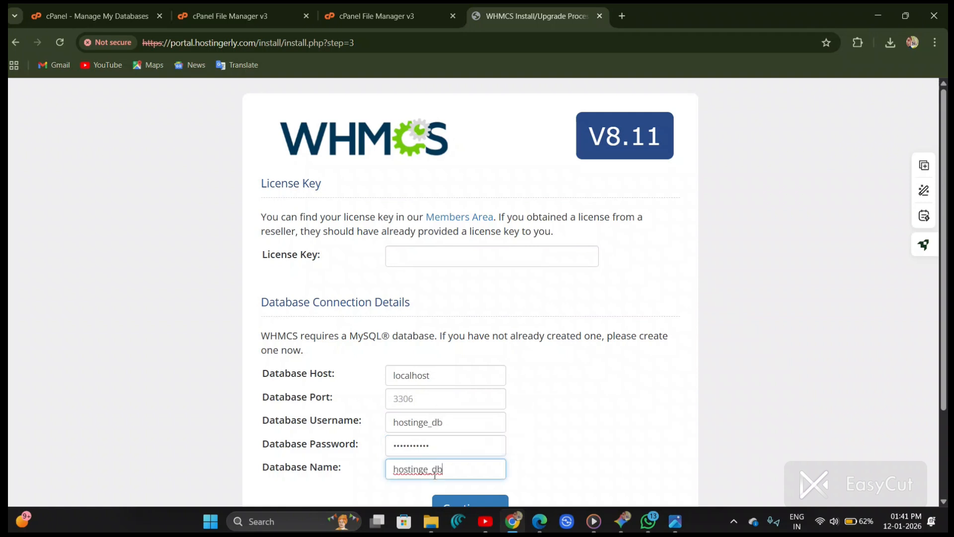
left_click(415, 395)
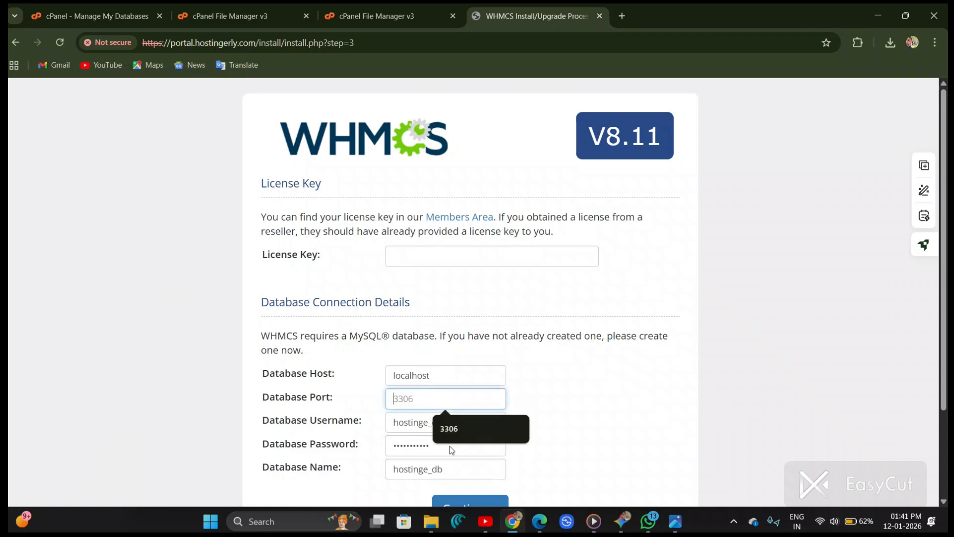
left_click(449, 433)
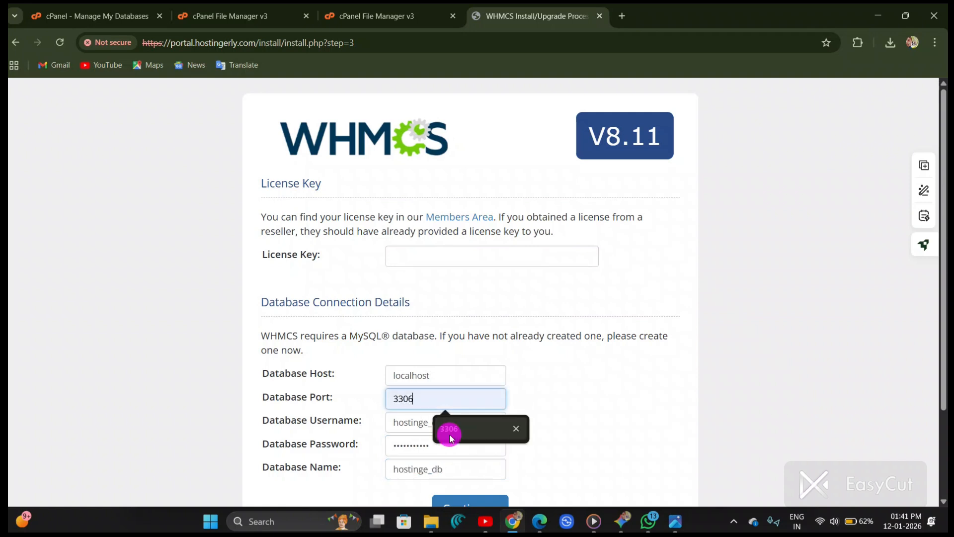
left_click(439, 378)
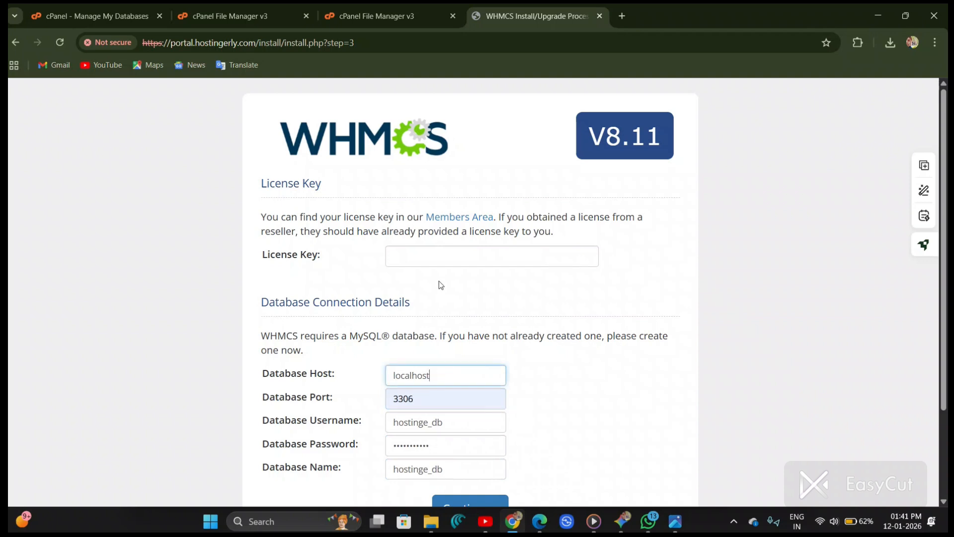
Step: Browse the portal.hostingerly.com folder contents in File Manager
left_click(437, 259)
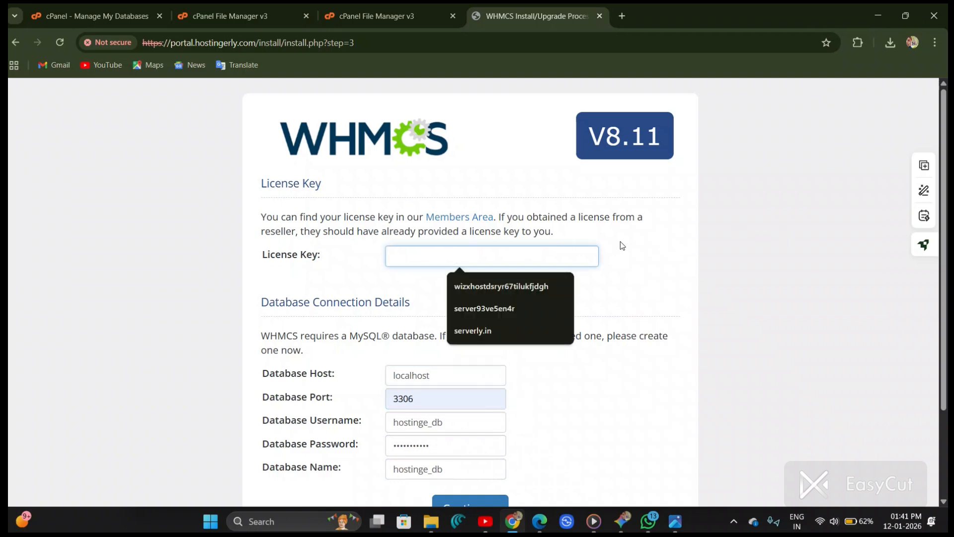
left_click(443, 2)
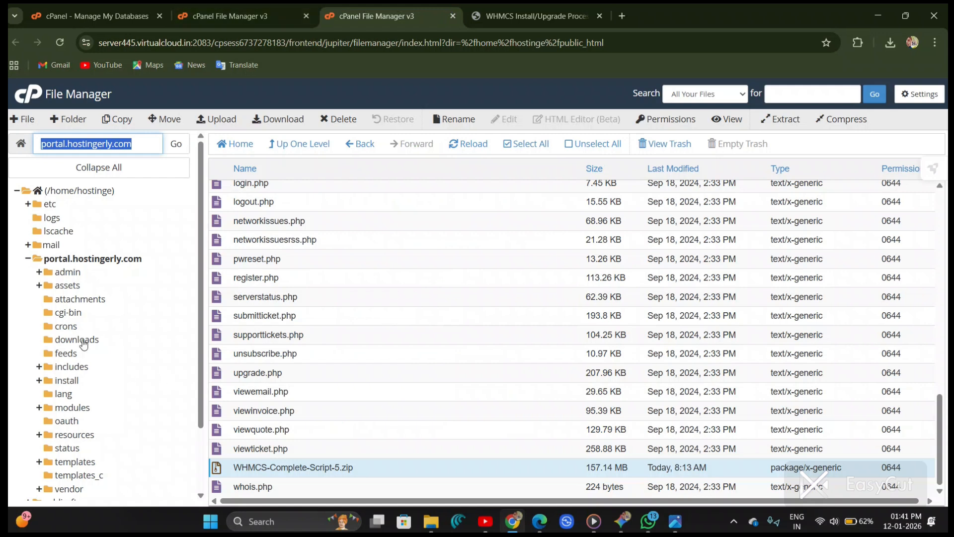
scroll(288, 302, "up", 12)
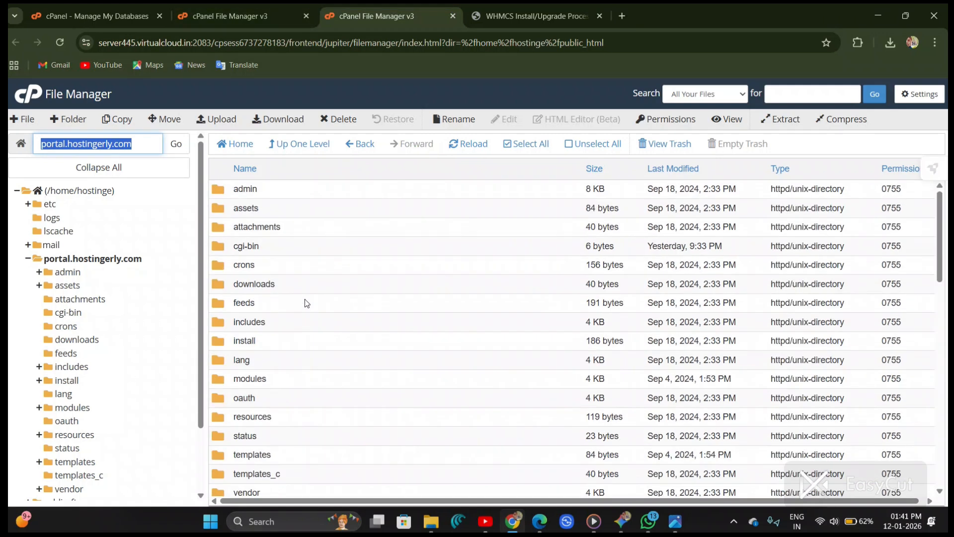
scroll(303, 306, "down", 12)
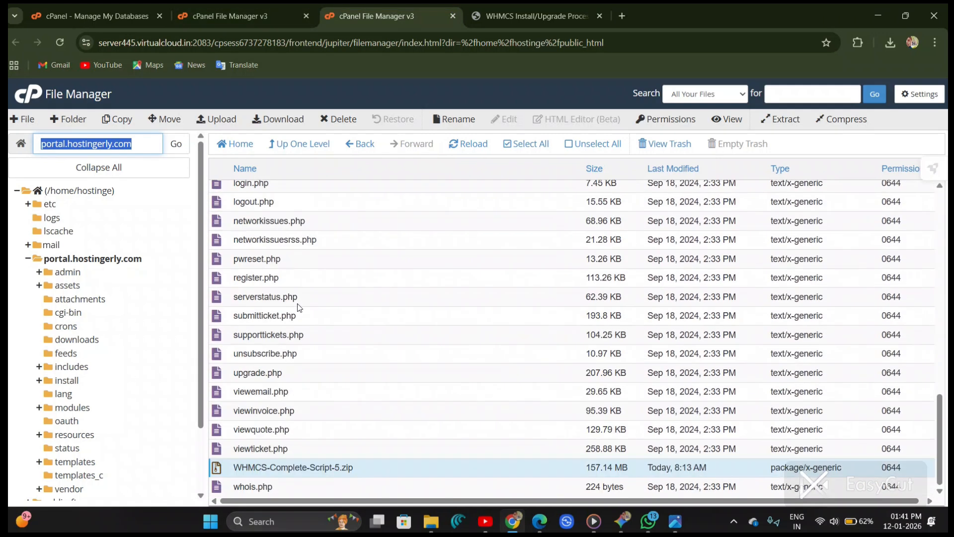
scroll(298, 416, "up", 12)
scroll(300, 419, "down", 2)
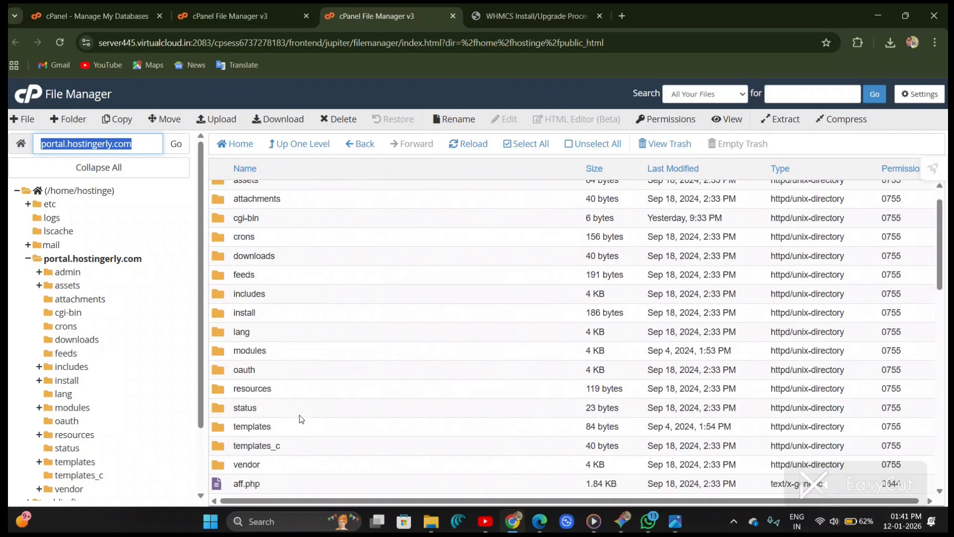
scroll(300, 417, "up", 2)
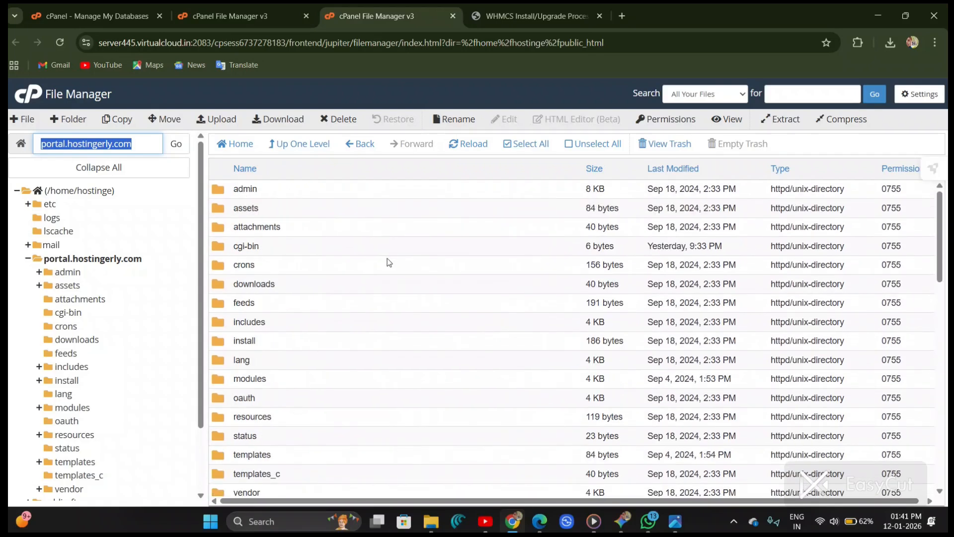
left_click(129, 145)
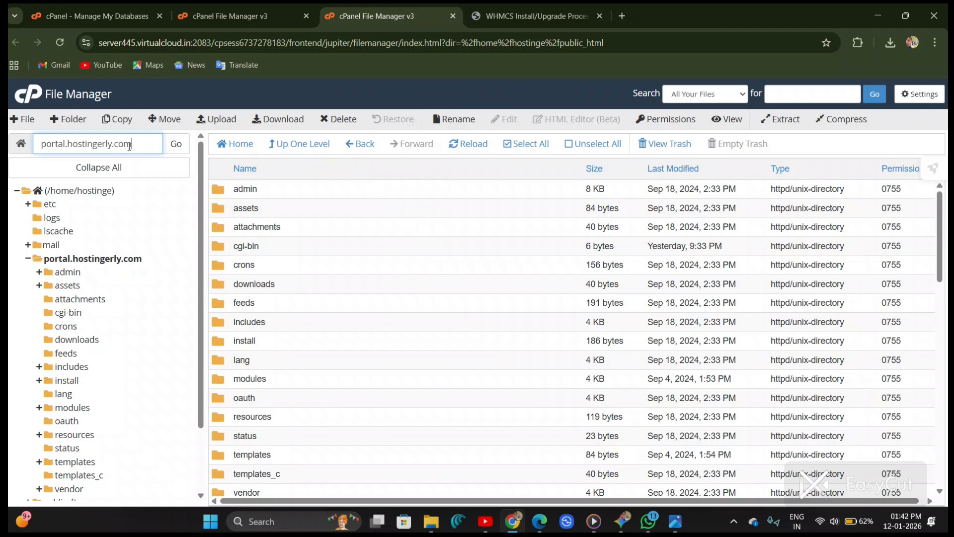
Step: Return to the WHMCS installer and proceed to the administrator account setup
left_click(510, 3)
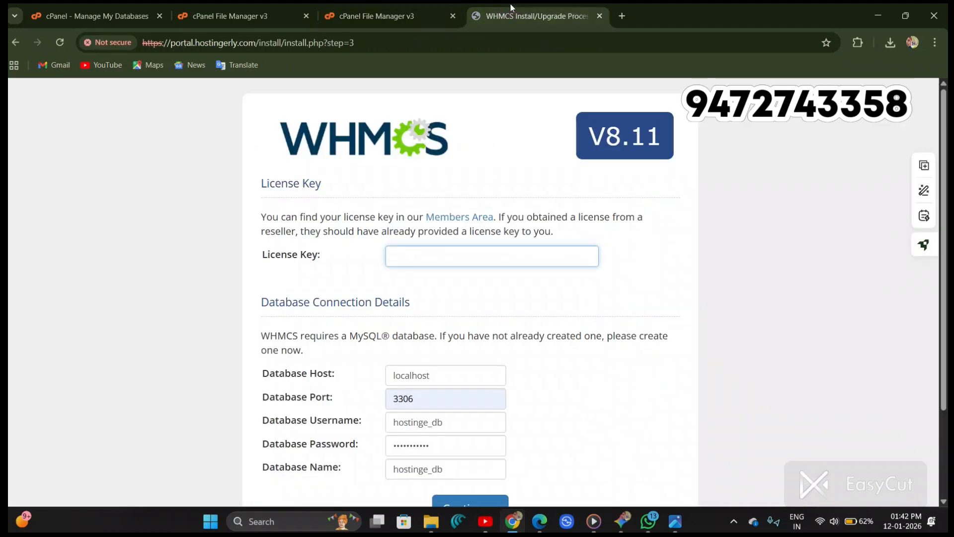
left_click(451, 248)
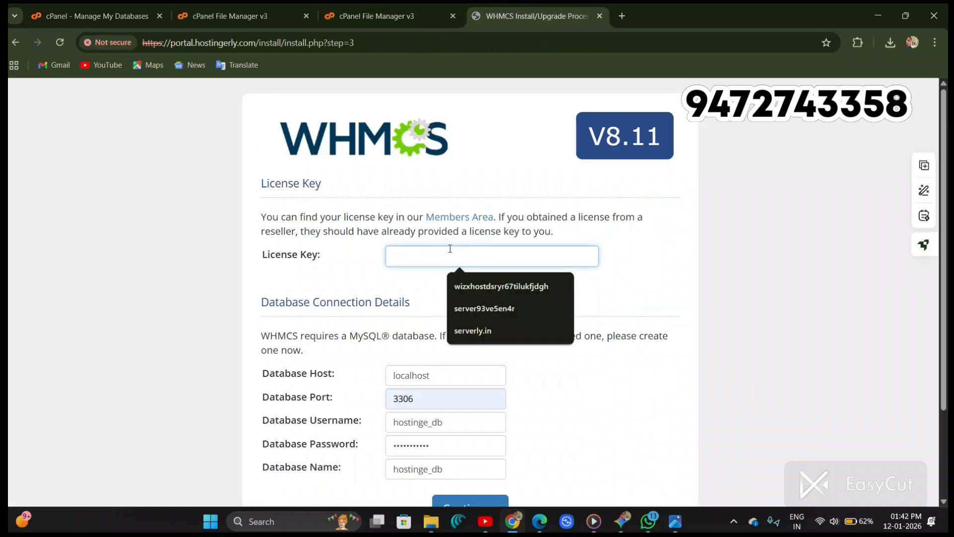
scroll(408, 334, "down", 2)
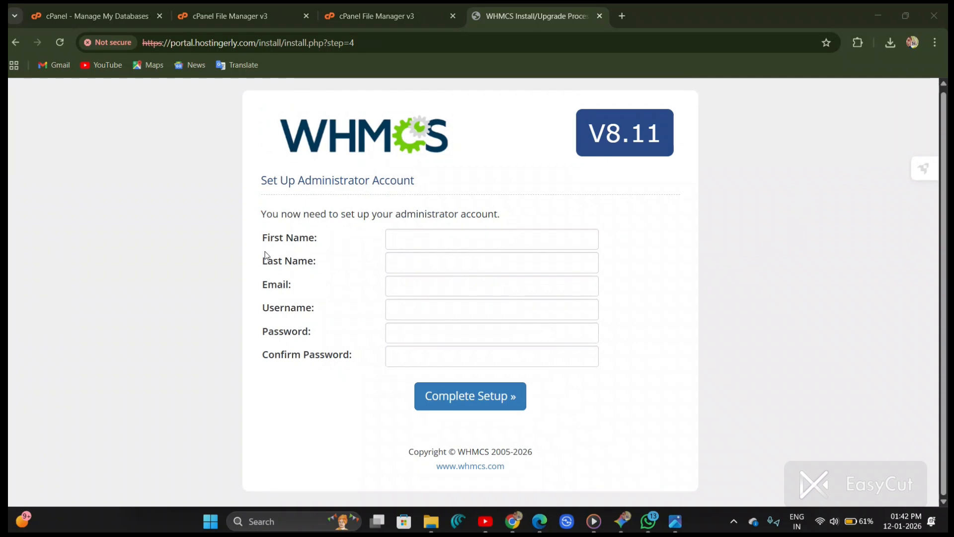
Step: Fill in the administrator account's name, email, username and password, then complete the setup
left_click_drag(260, 234, 361, 363)
left_click(568, 365)
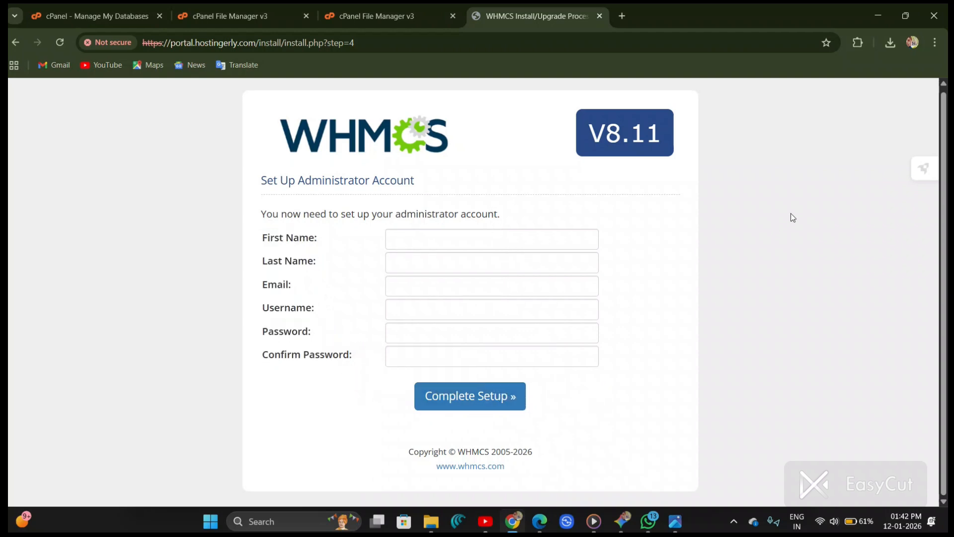
left_click(806, 206)
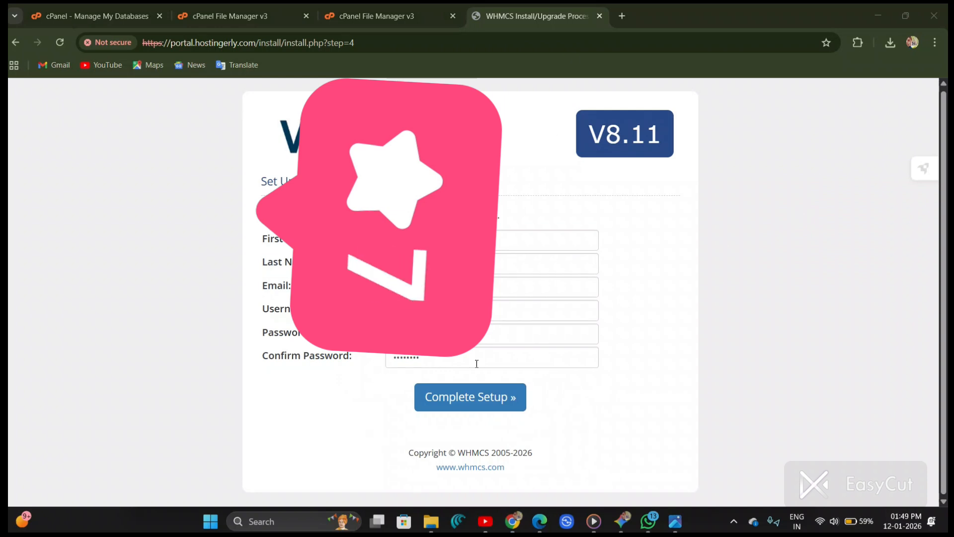
left_click(268, 306)
left_click(309, 388)
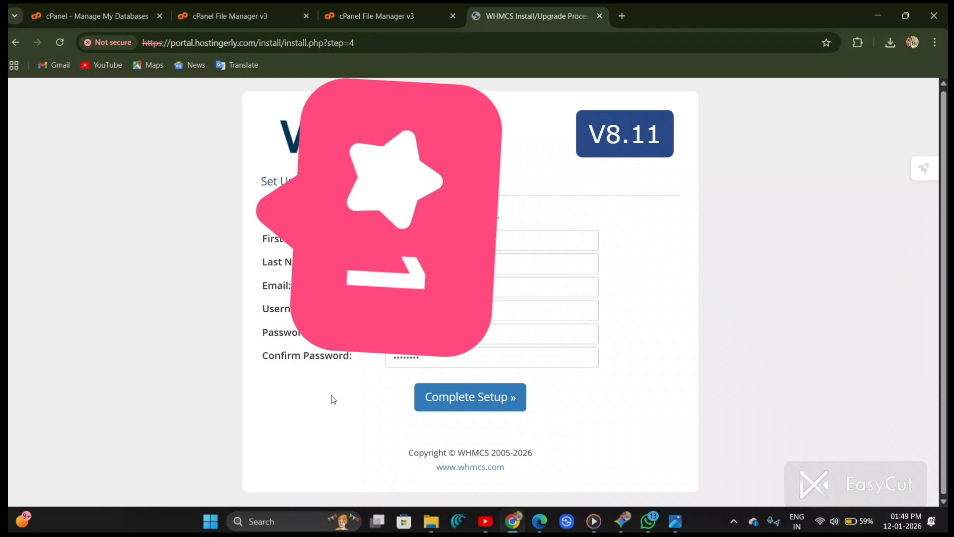
left_click(486, 406)
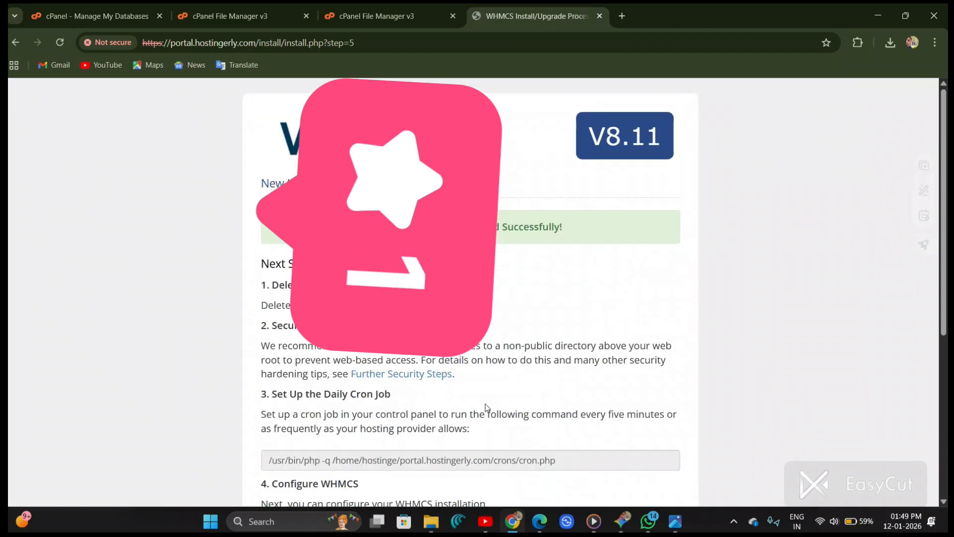
Step: Copy the cron command shown on the WHMCS installation-complete page
scroll(485, 404, "down", 2)
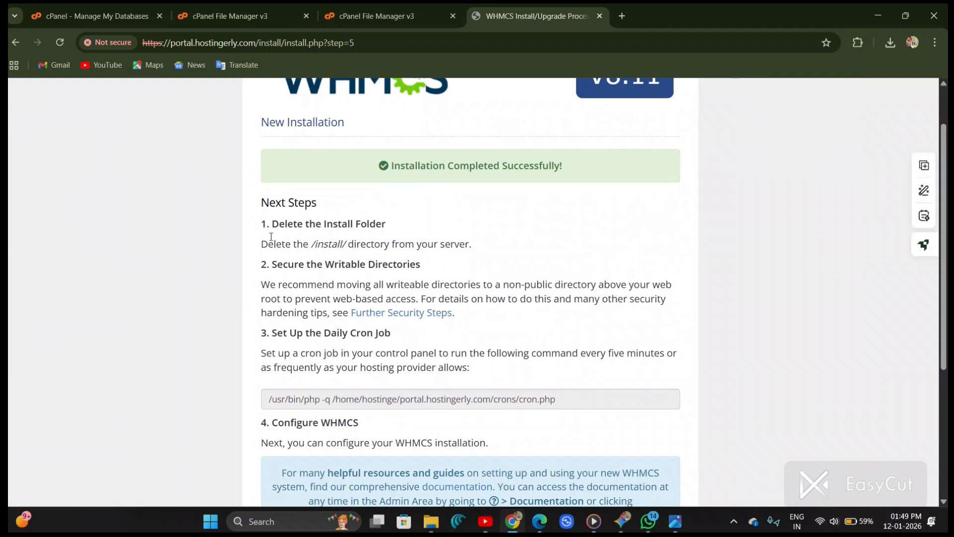
scroll(270, 237, "down", 5)
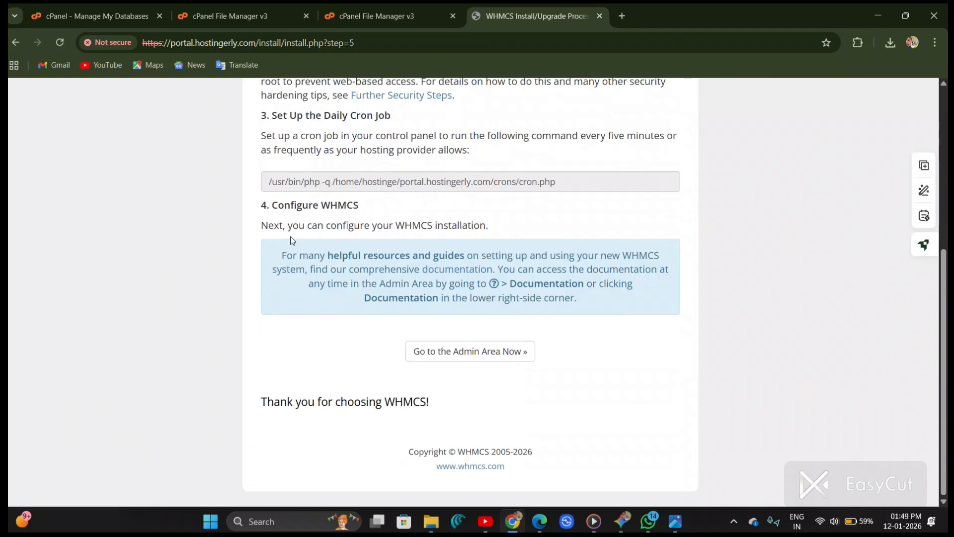
scroll(292, 240, "up", 5)
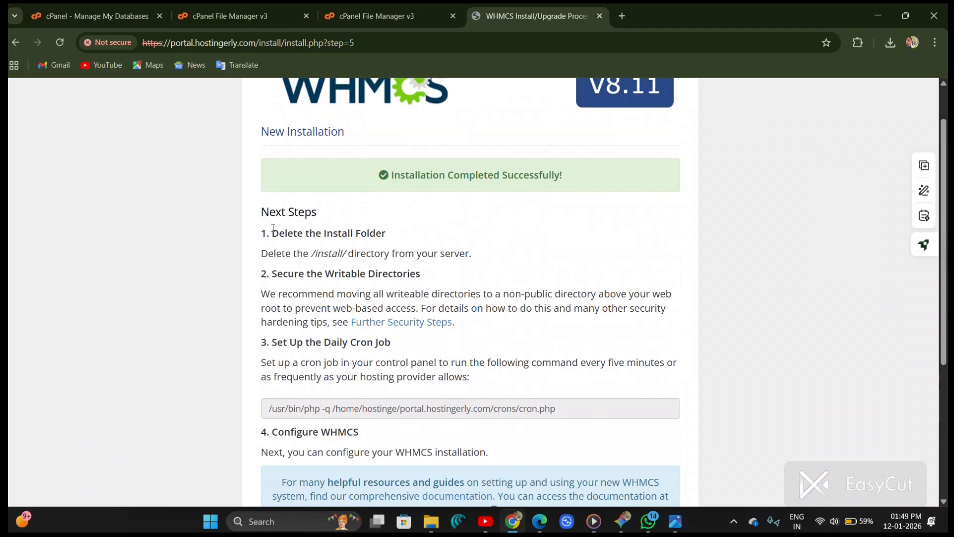
left_click_drag(273, 228, 396, 228)
left_click(396, 227)
scroll(361, 239, "down", 1)
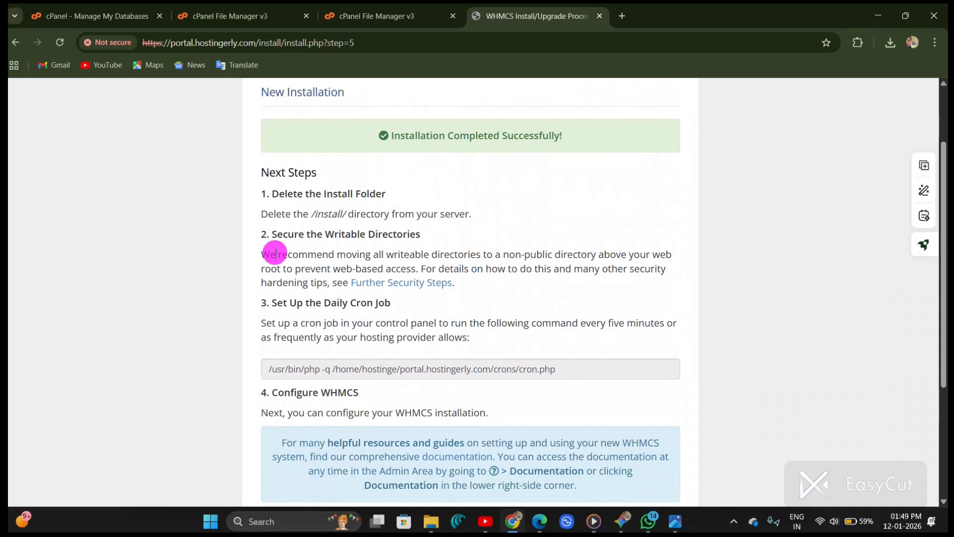
left_click_drag(275, 254, 402, 272)
left_click(315, 338)
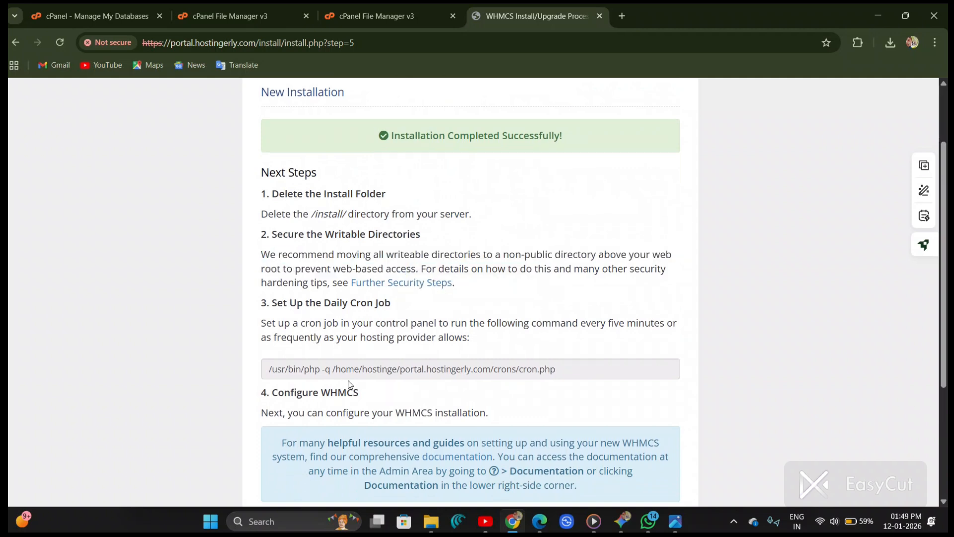
left_click_drag(565, 375, 267, 385)
key("ctrl+c")
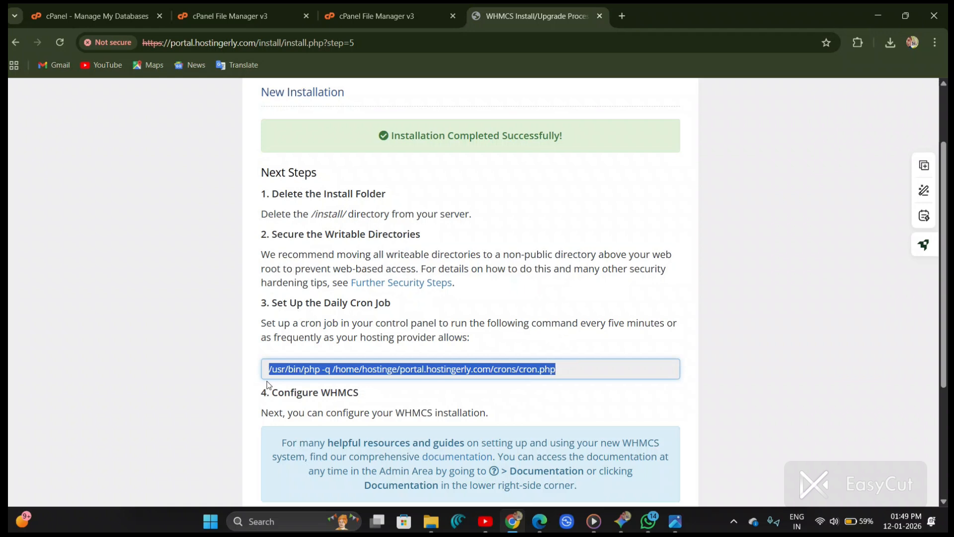
Step: Go to the cPanel home tools and open the Cron Jobs page
left_click(245, 9)
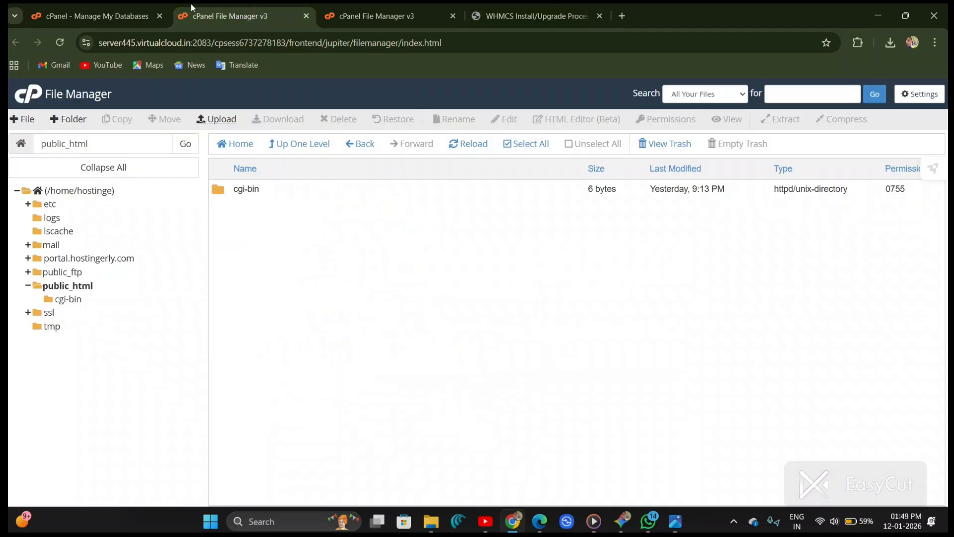
left_click(134, 12)
left_click(73, 117)
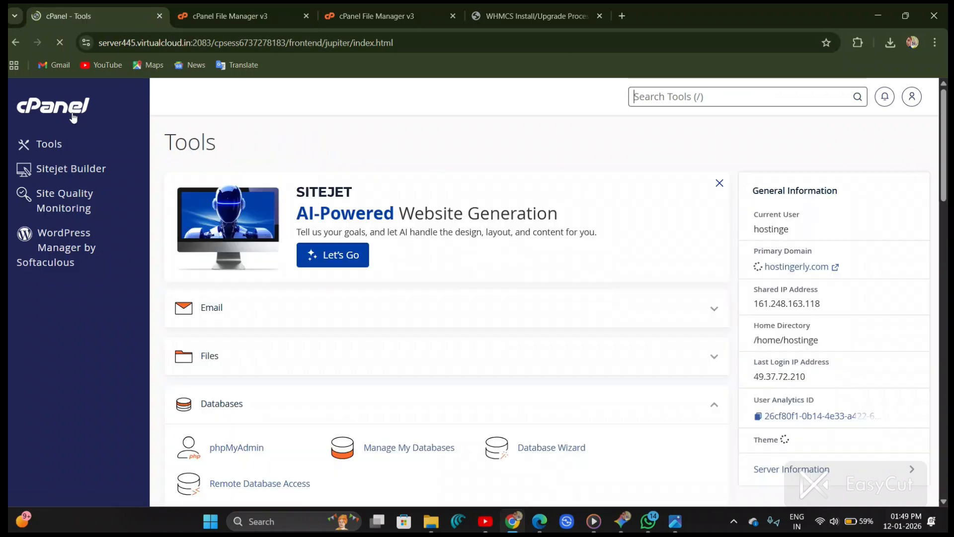
scroll(386, 211, "down", 10)
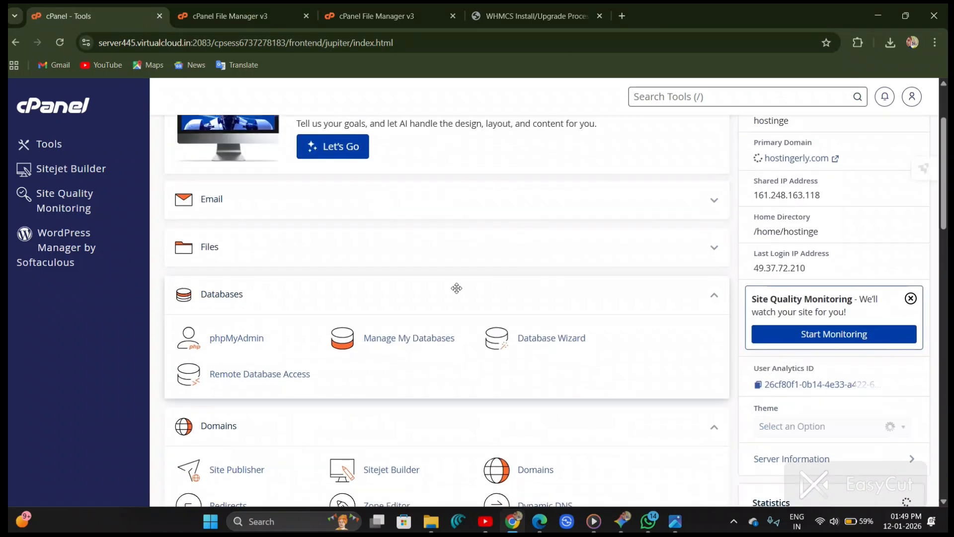
scroll(458, 293, "down", 5)
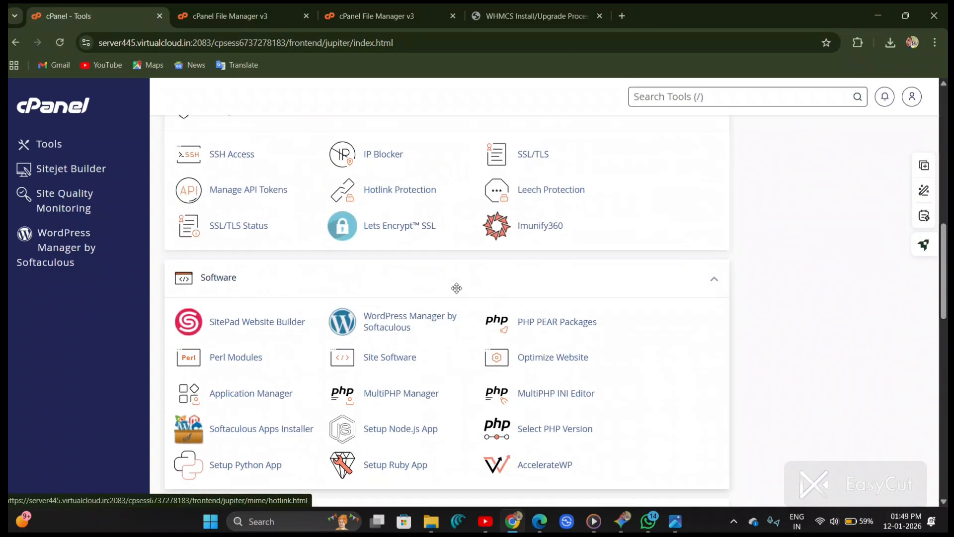
scroll(457, 290, "down", 3)
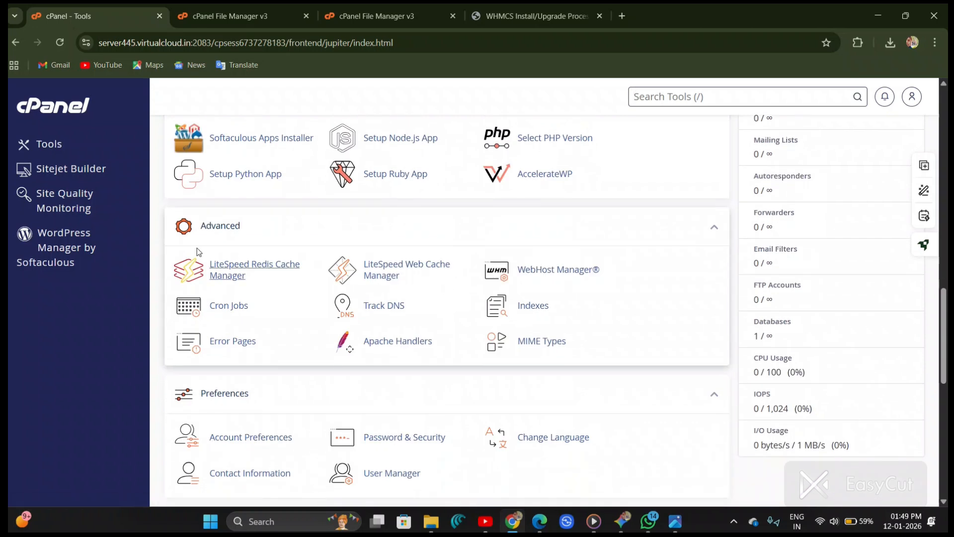
scroll(184, 240, "up", 5)
scroll(332, 176, "down", 5)
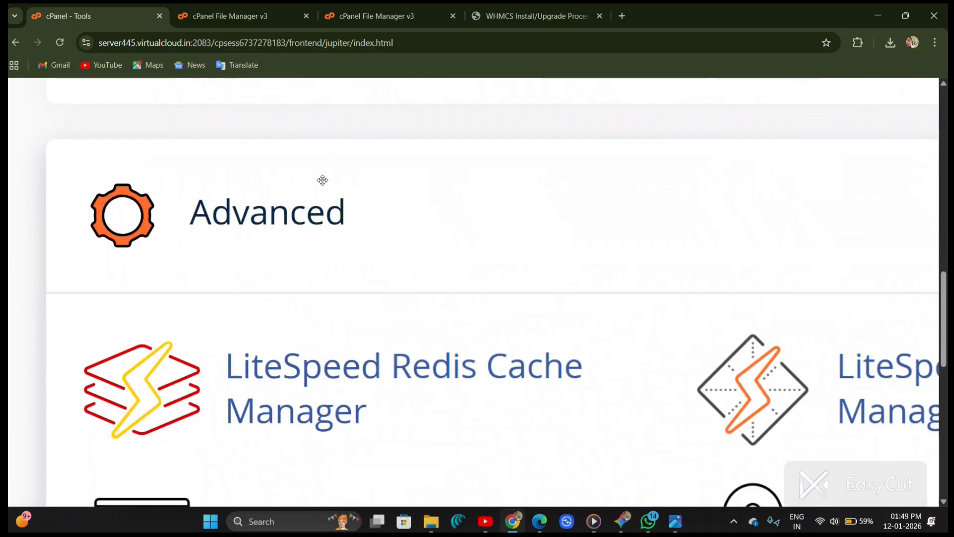
scroll(323, 180, "down", 3)
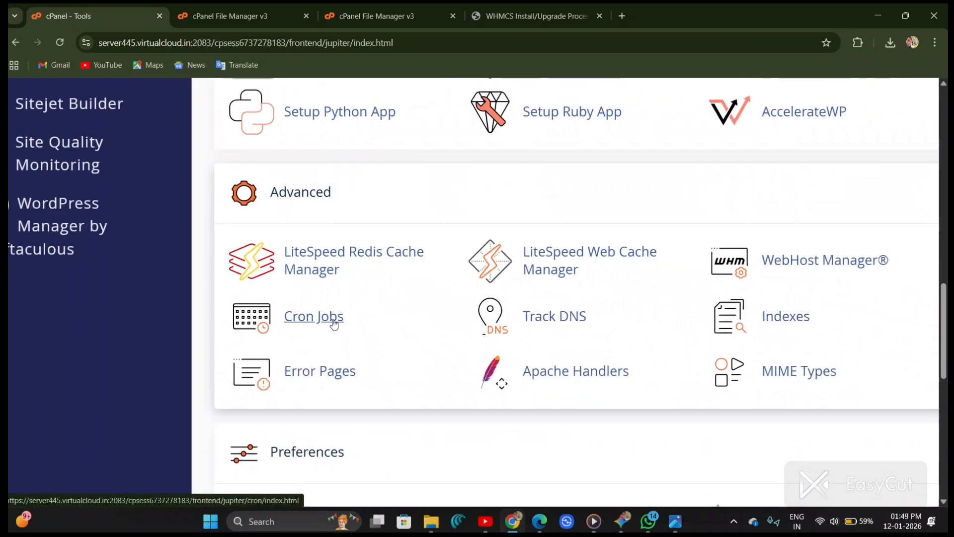
scroll(319, 318, "up", 5)
left_click(309, 321)
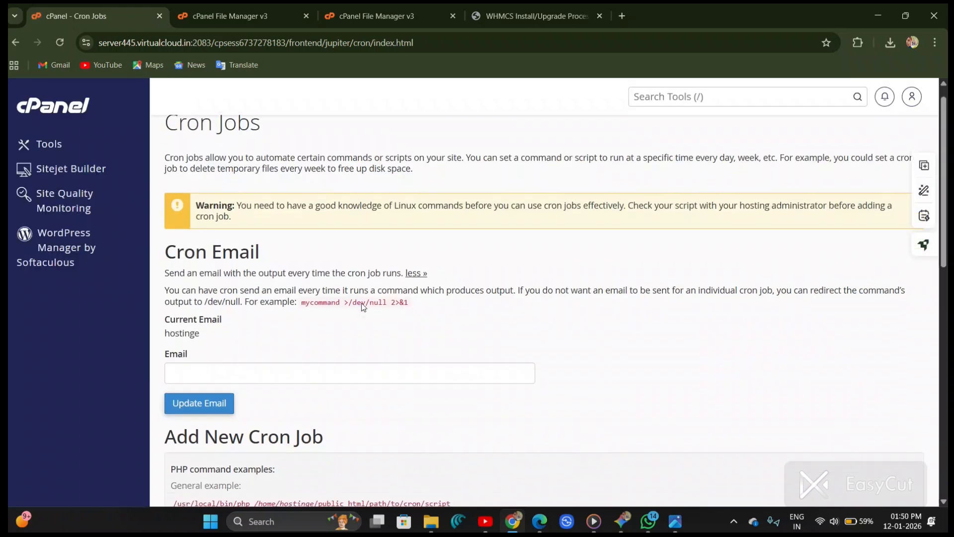
Step: Set the new cron job's common setting to Once Per Five Minutes (*/5 * * * *)
scroll(271, 328, "down", 5)
scroll(262, 225, "down", 4)
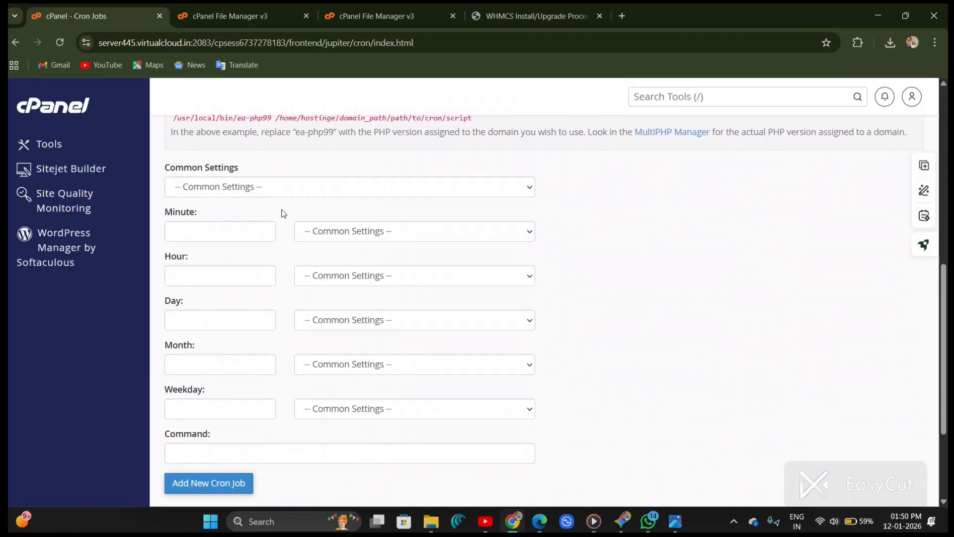
left_click(305, 189)
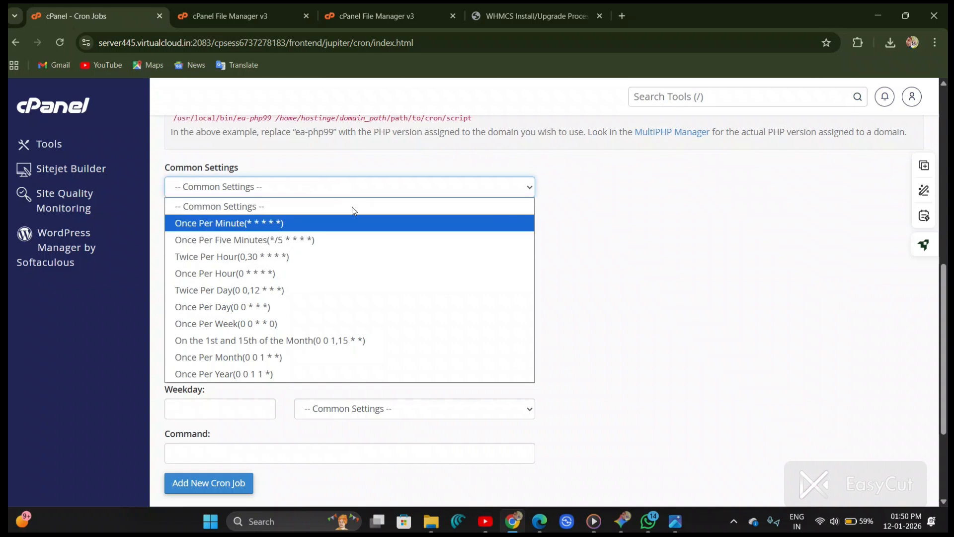
left_click(445, 168)
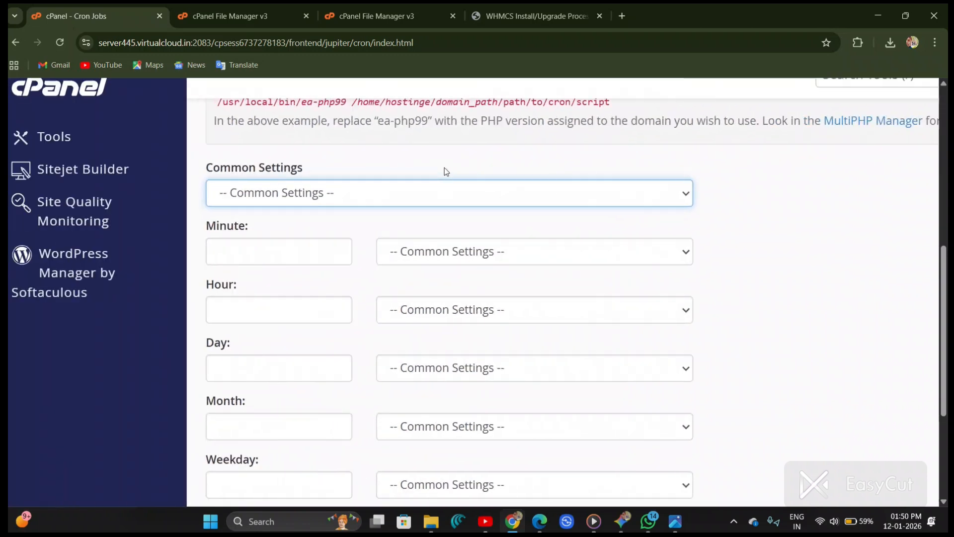
left_click(419, 195)
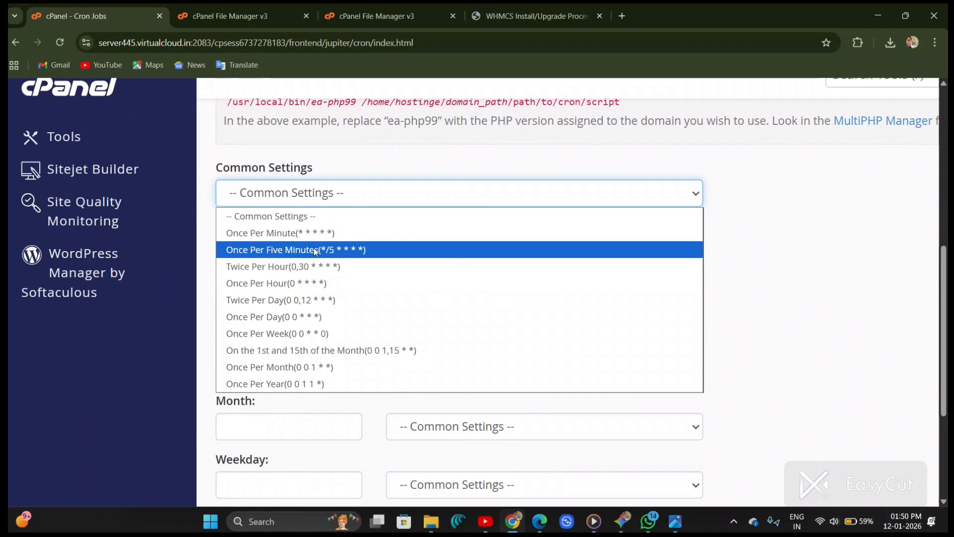
scroll(182, 272, "up", 5)
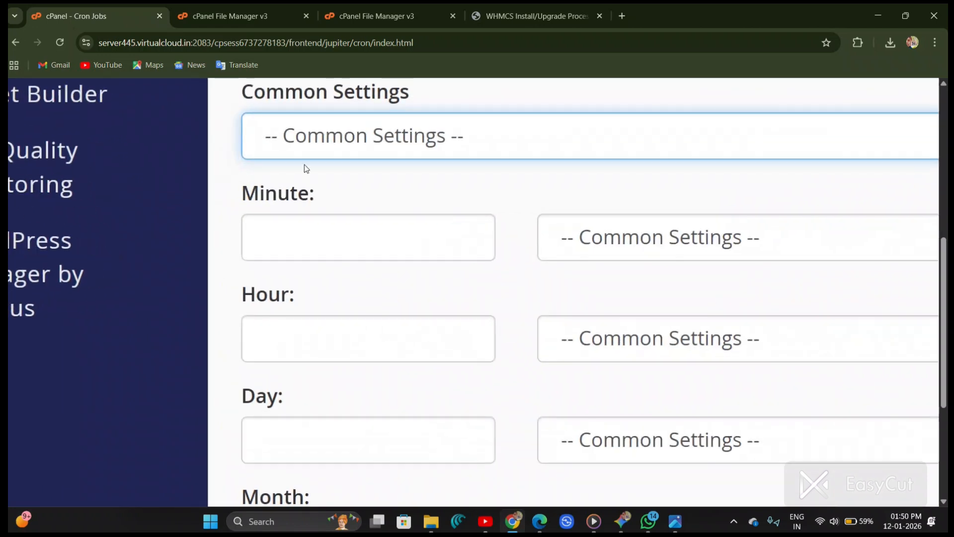
left_click(304, 151)
left_click(342, 202)
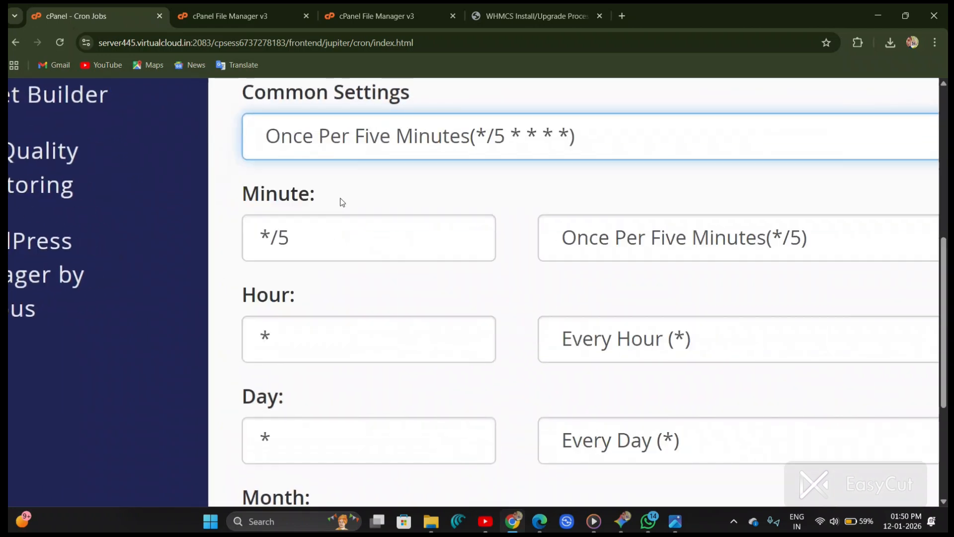
Step: Paste the copied cron.php command into the command field and add the new cron job
scroll(342, 201, "down", 5)
scroll(294, 320, "down", 2)
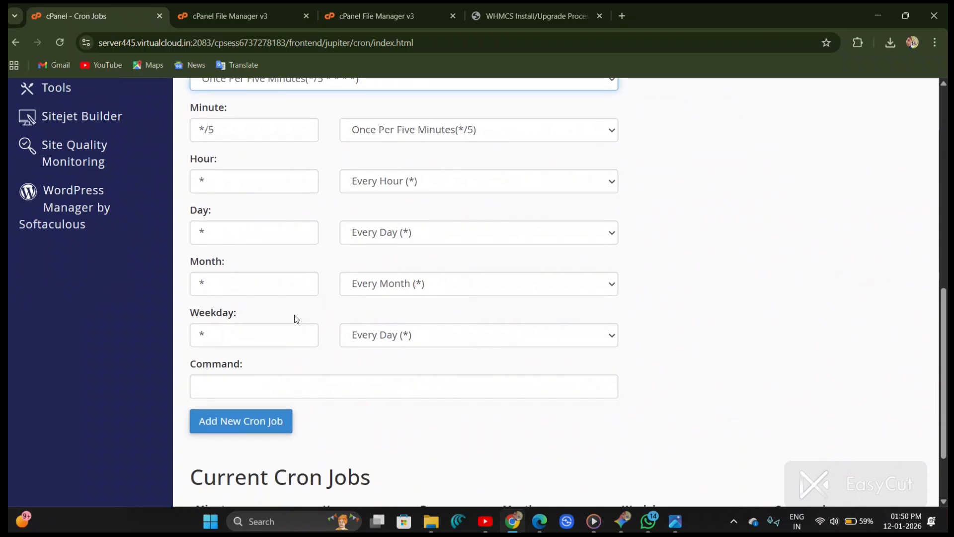
scroll(305, 384, "up", 2)
scroll(304, 384, "up", 1)
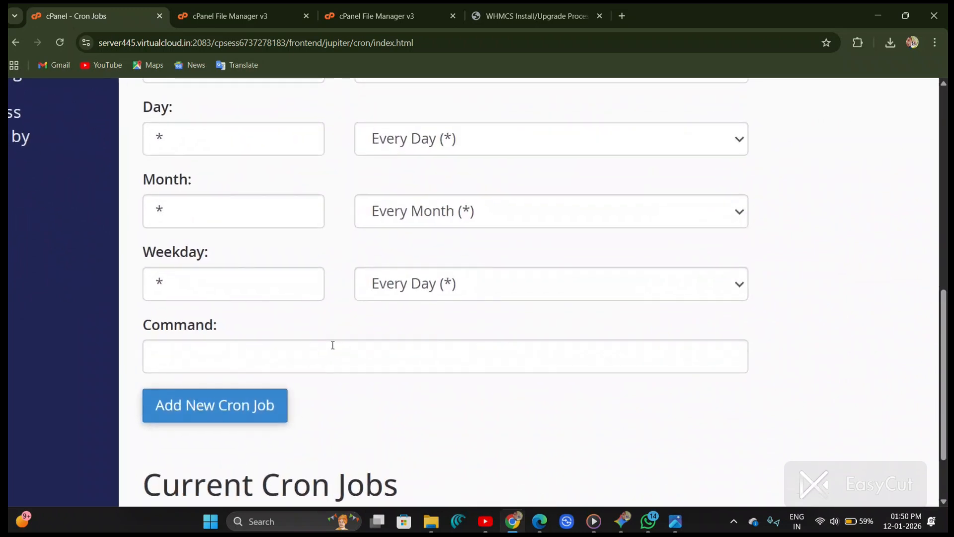
left_click(326, 345)
key("ctrl+v")
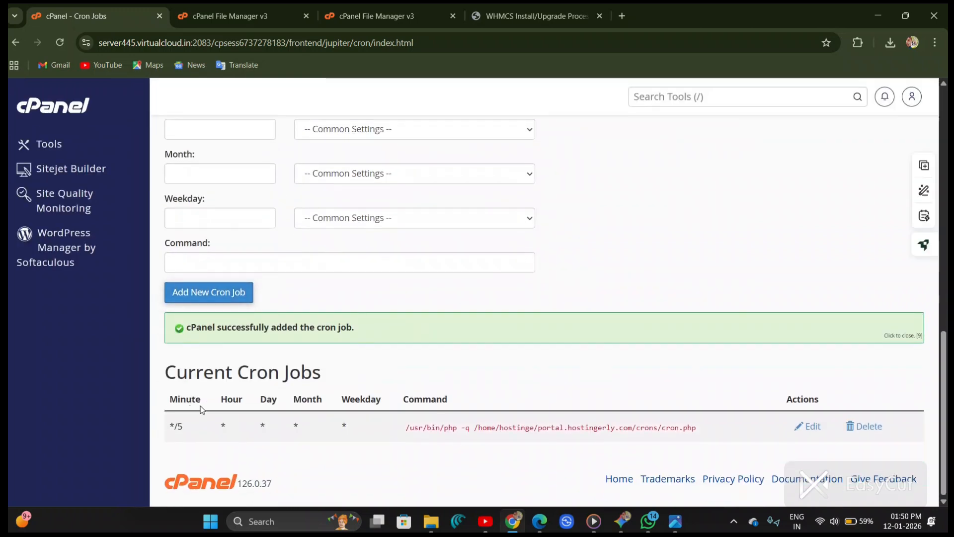
Step: Review the remaining next-steps instructions on the WHMCS installation-complete page
left_click(527, 15)
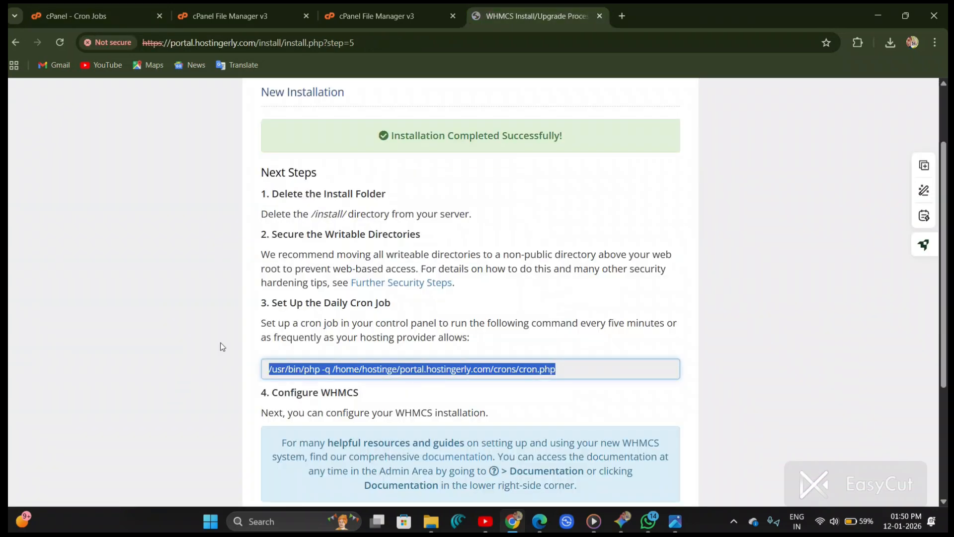
left_click_drag(254, 308, 369, 324)
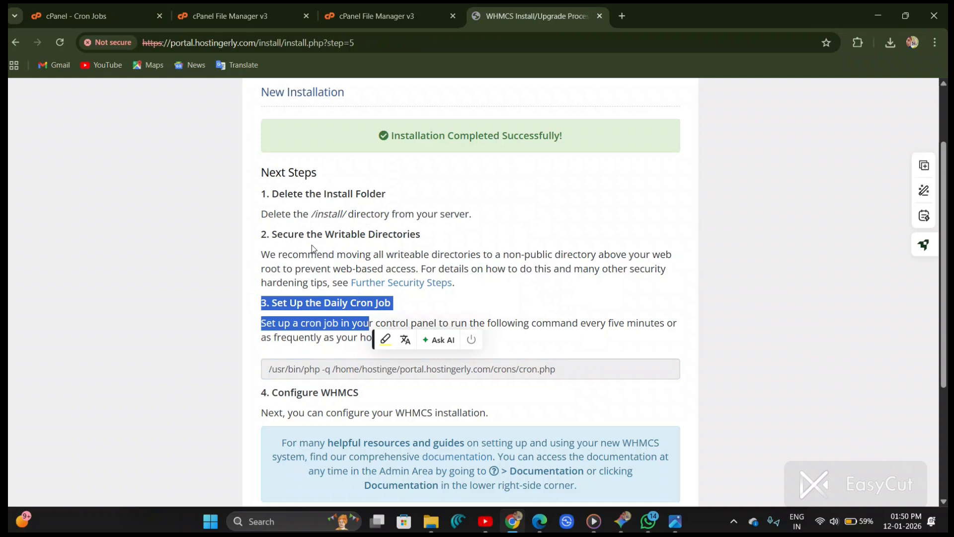
scroll(348, 401, "down", 1)
left_click_drag(488, 370, 312, 372)
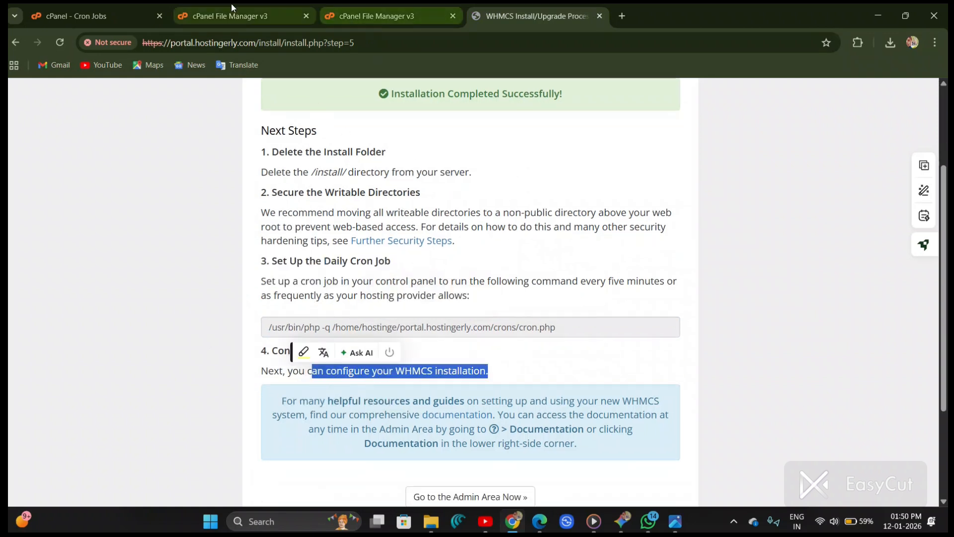
Step: Open the portal.hostingerly.com folder in File Manager
left_click(213, 17)
left_click(84, 255)
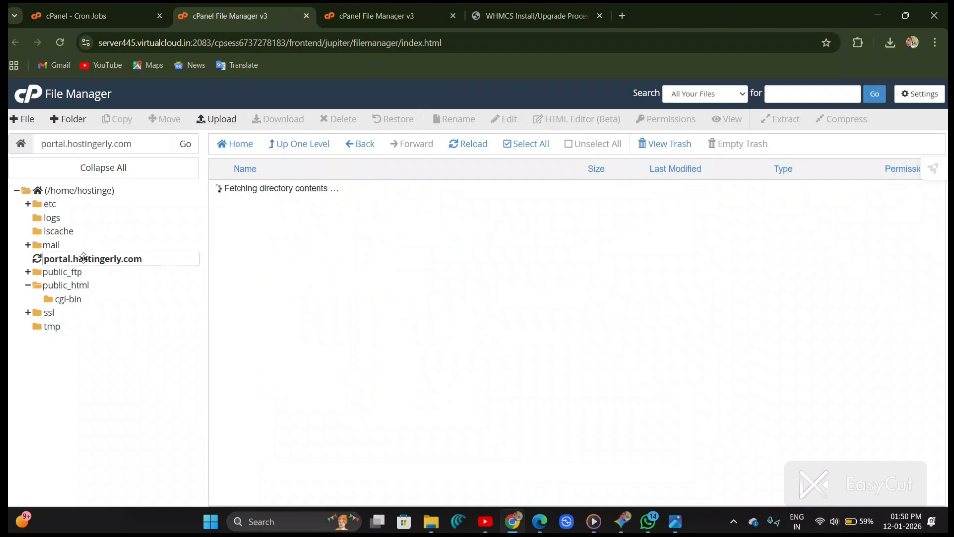
scroll(352, 252, "down", 3)
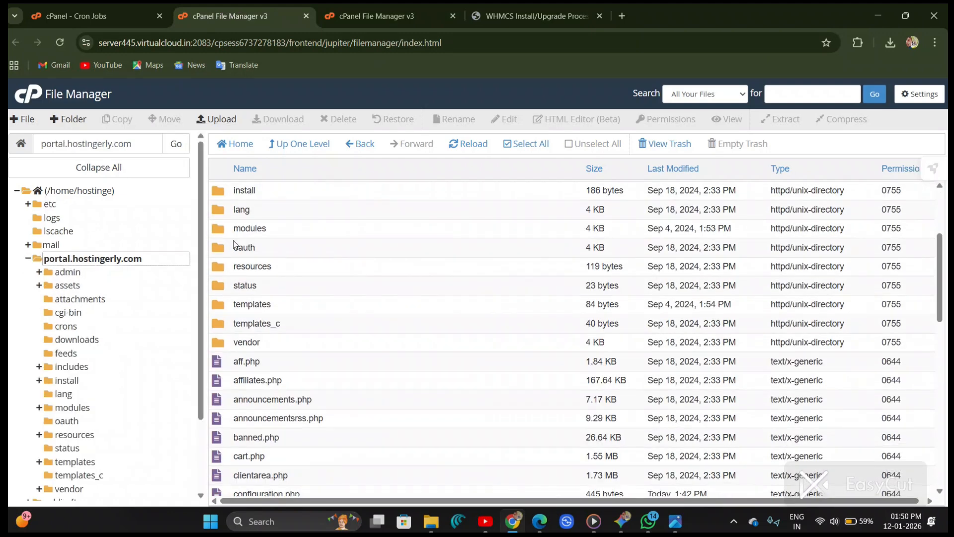
scroll(356, 245, "down", 4)
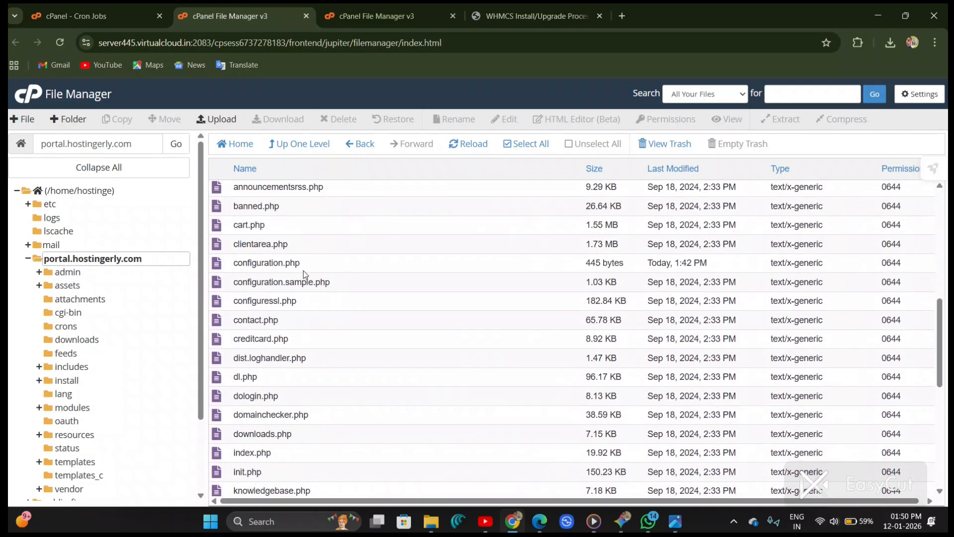
scroll(304, 276, "up", 6)
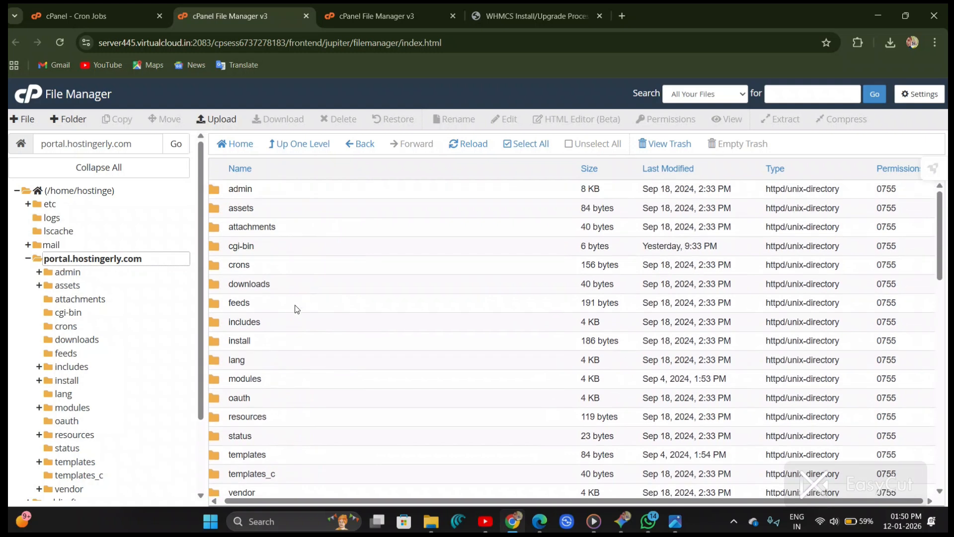
scroll(292, 340, "up", 5)
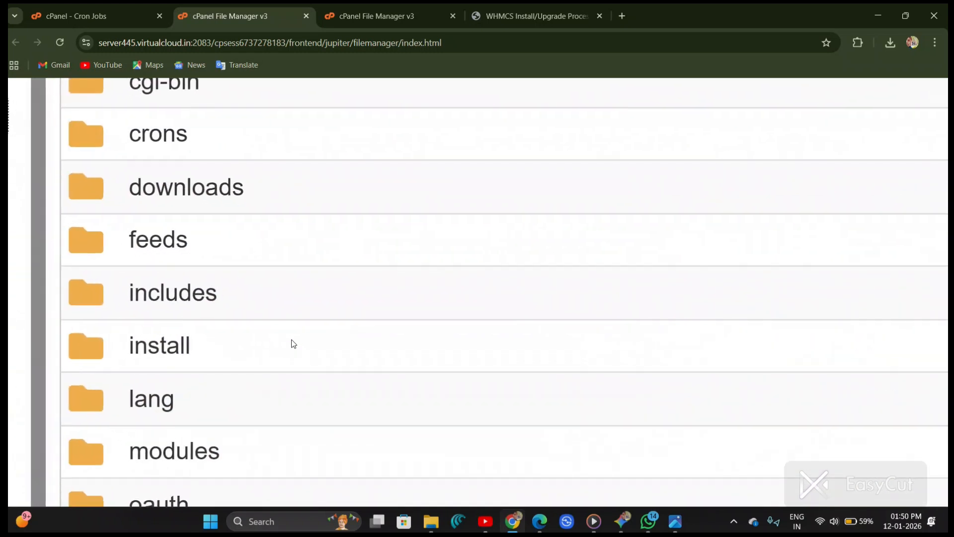
Step: Permanently delete the install folder from portal.hostingerly.com, skipping the trash
left_click(254, 343)
scroll(252, 341, "down", 5)
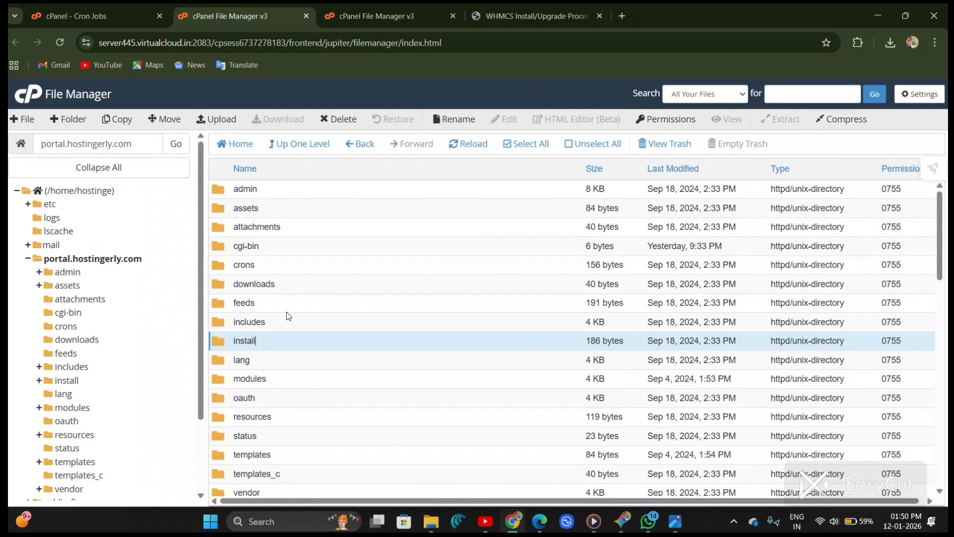
scroll(340, 125, "up", 5)
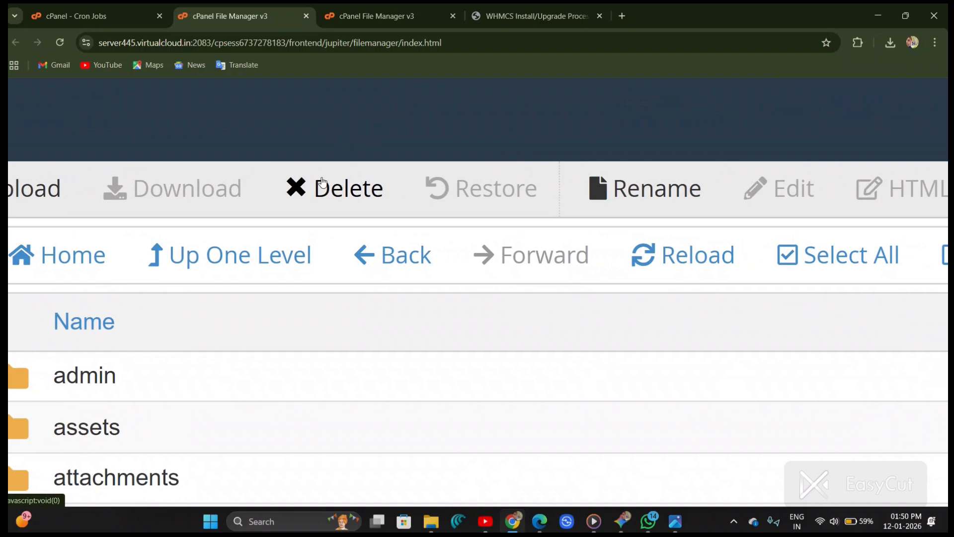
left_click(332, 188)
scroll(330, 188, "down", 5)
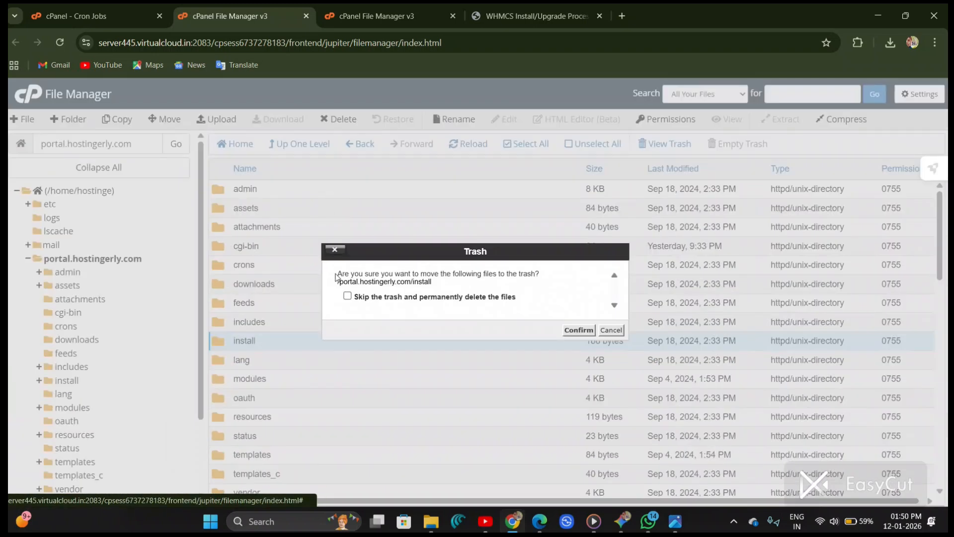
left_click(347, 296)
scroll(358, 300, "up", 5)
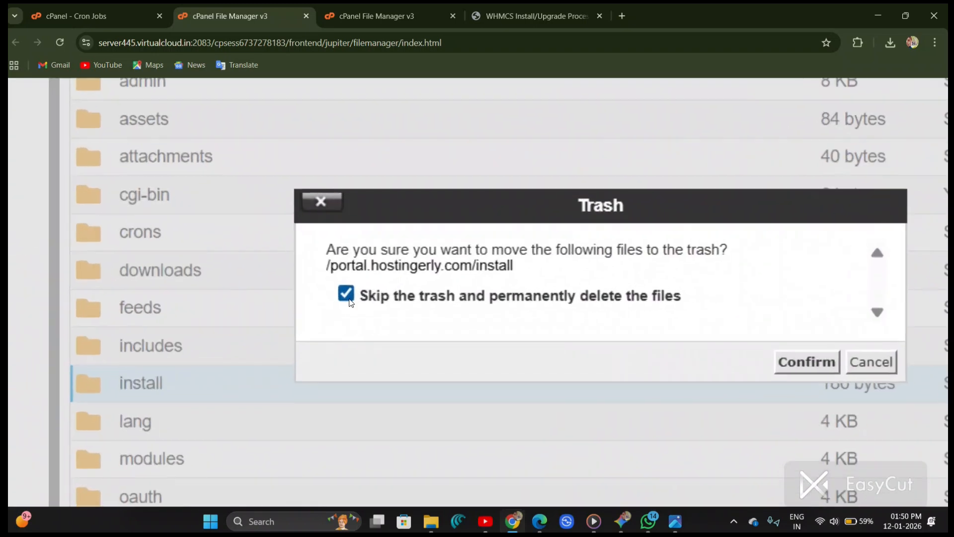
left_click(805, 363)
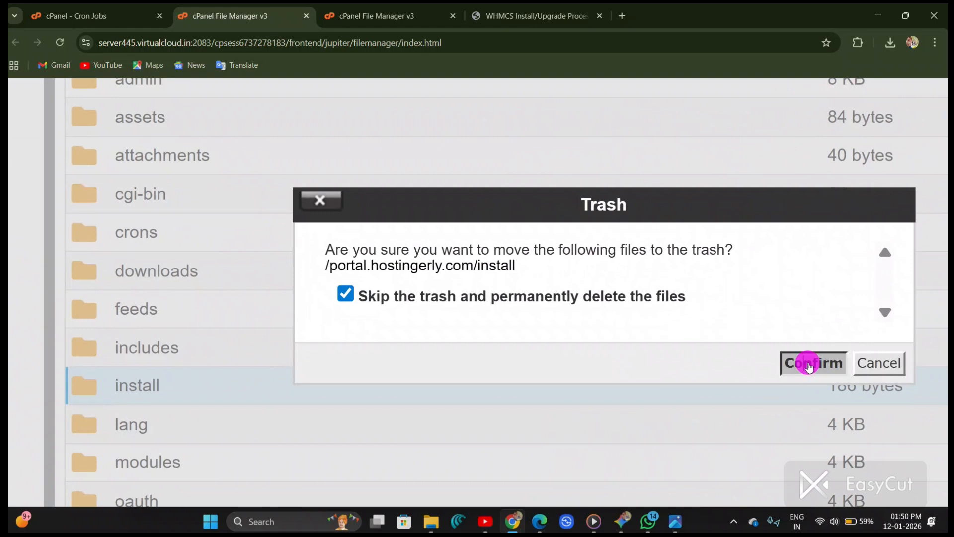
Step: Return to the WHMCS installation-complete page and go to the admin area login
scroll(807, 366, "down", 5)
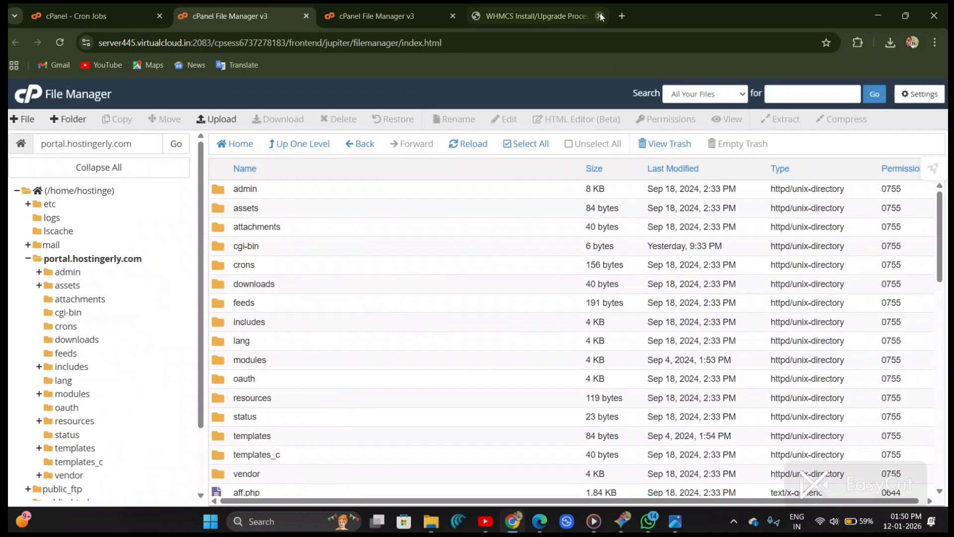
left_click(544, 6)
scroll(480, 198, "down", 3)
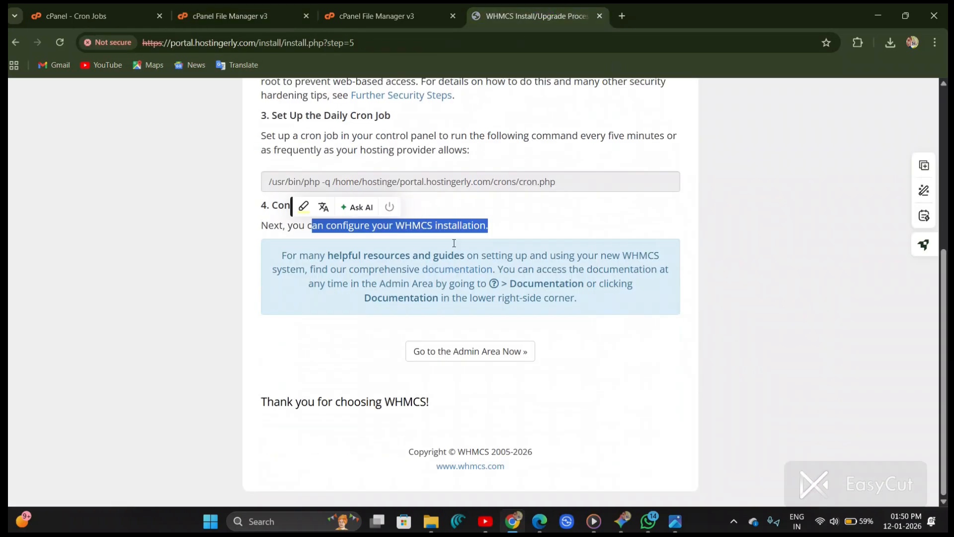
left_click(469, 356)
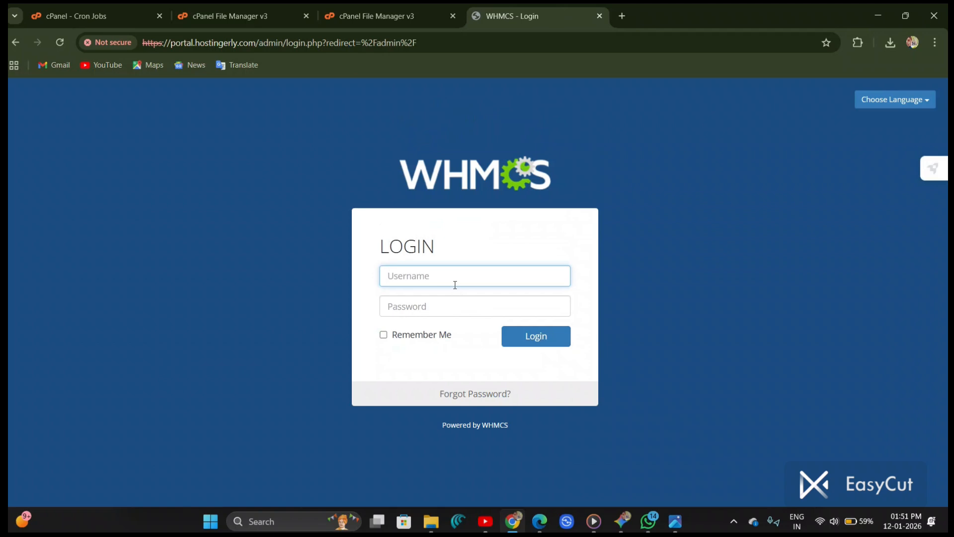
Step: Copy the portal.hostingerly.com domain from the login page address and open it in a new tab
left_click_drag(381, 139, 491, 162)
left_click(507, 112)
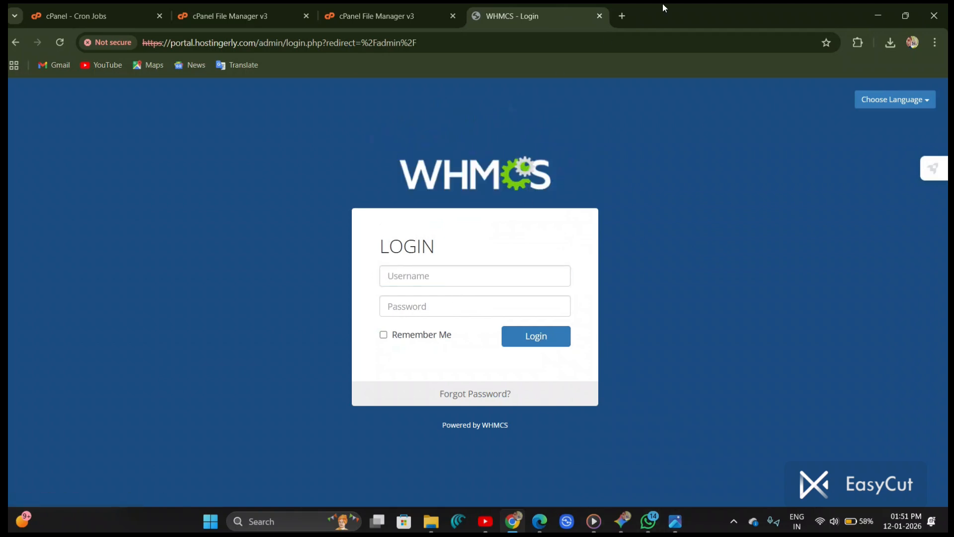
left_click(619, 15)
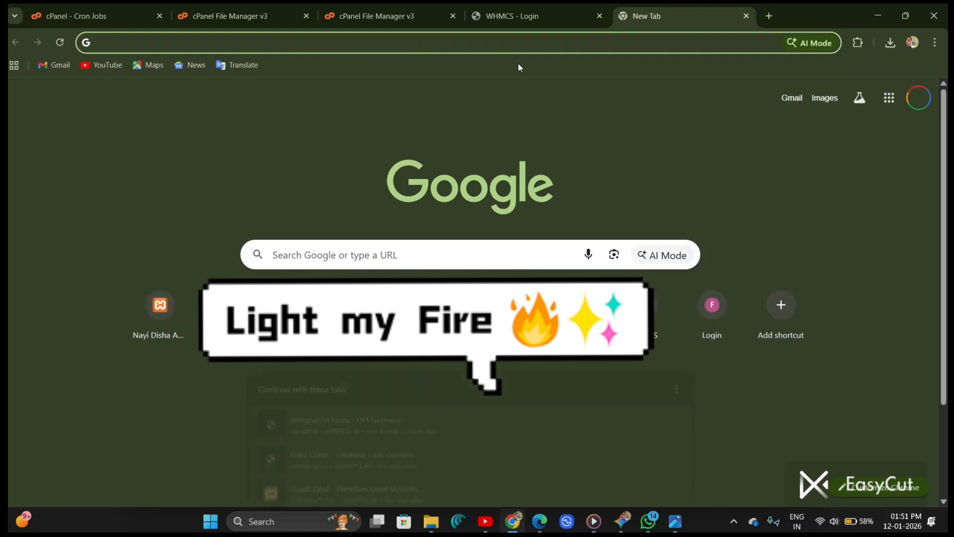
left_click(517, 15)
left_click(253, 42)
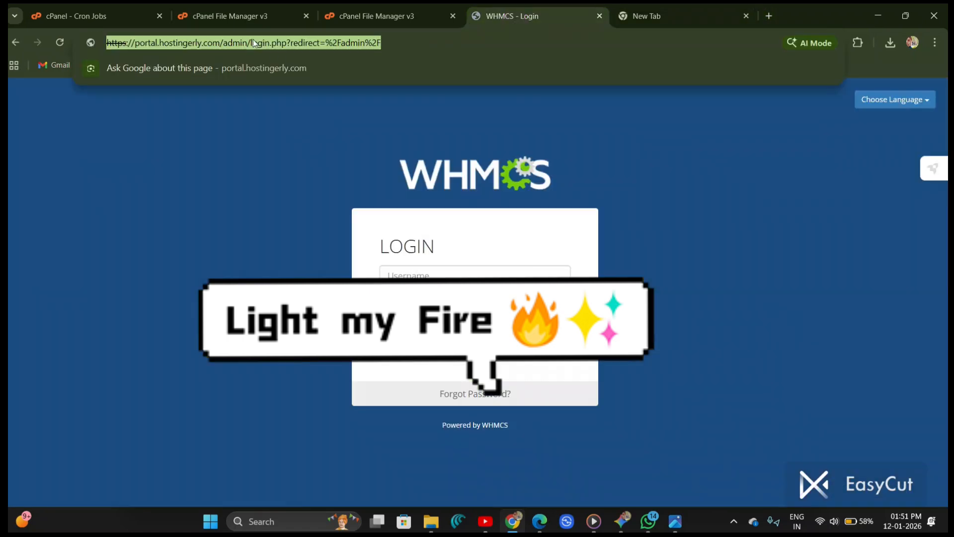
left_click(223, 42)
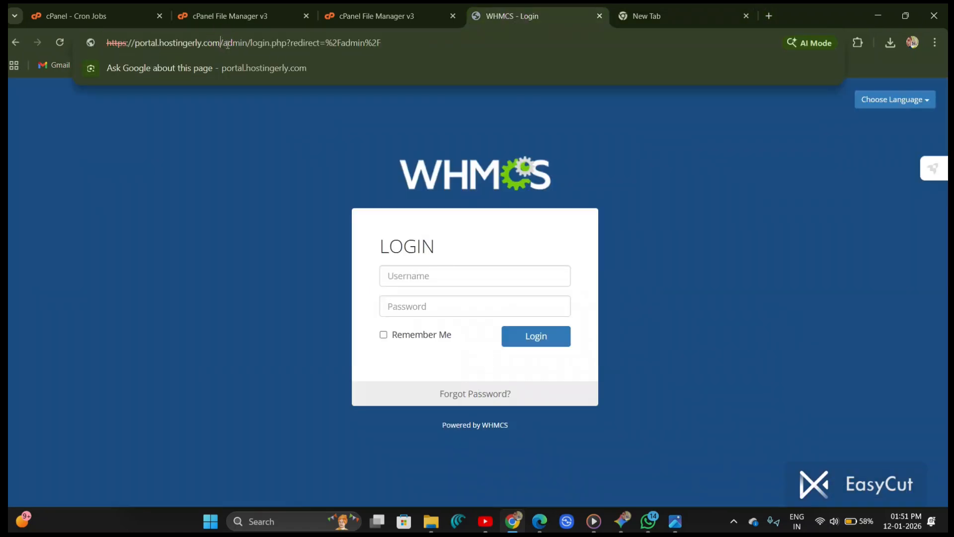
left_click_drag(221, 40, 132, 55)
key("ctrl+c")
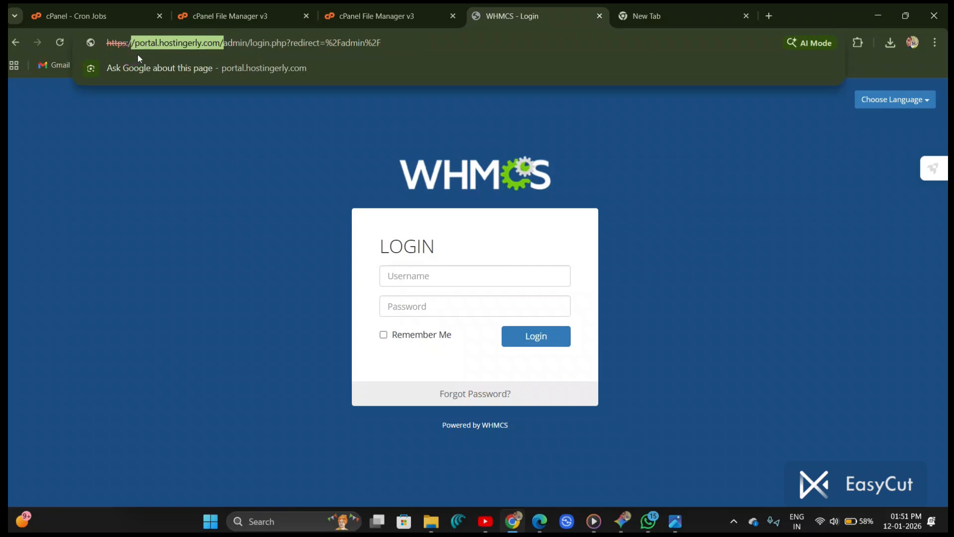
left_click(637, 16)
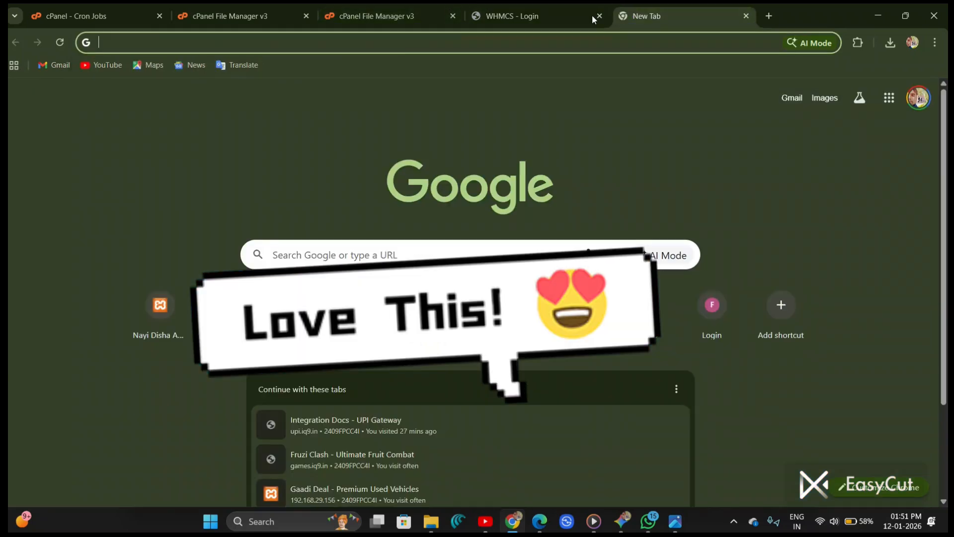
left_click(531, 41)
key("ctrl+v")
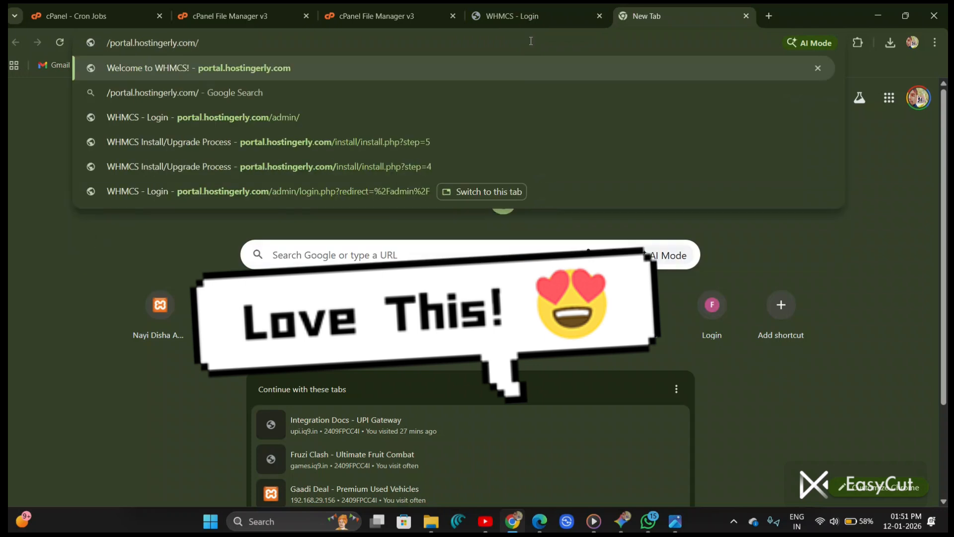
key("Delete")
key("Return")
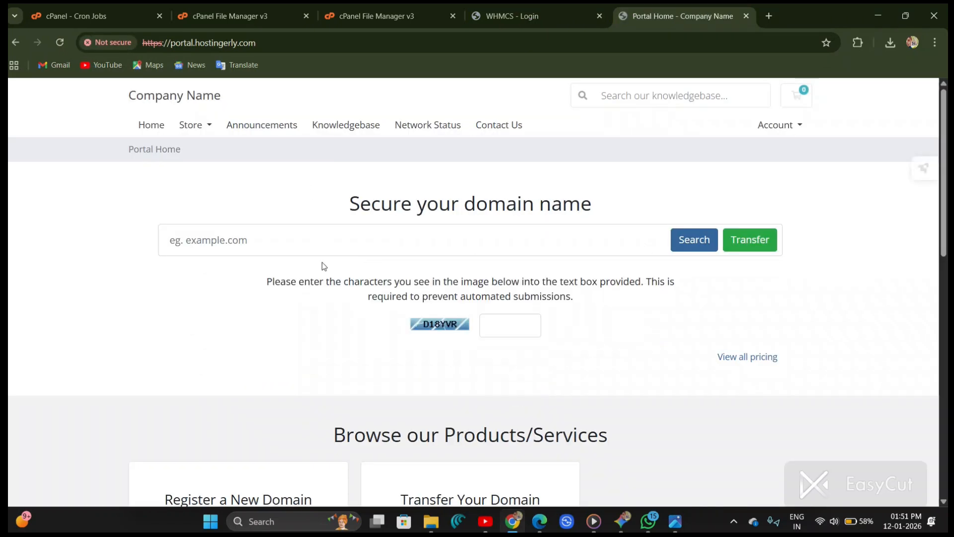
Step: Look over the WHMCS client area home page on portal.hostingerly.com
scroll(326, 278, "down", 12)
scroll(328, 283, "up", 10)
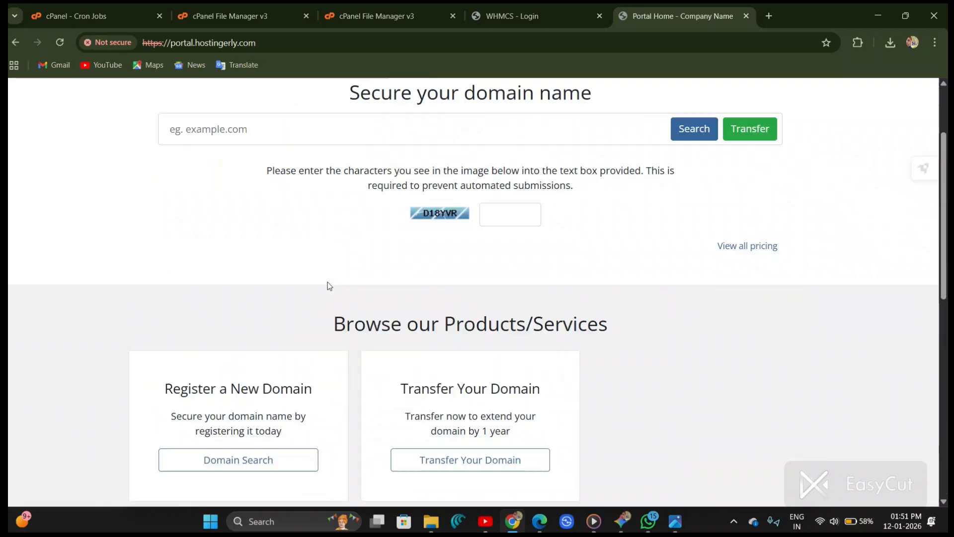
scroll(327, 286, "up", 3)
left_click_drag(169, 42, 139, 47)
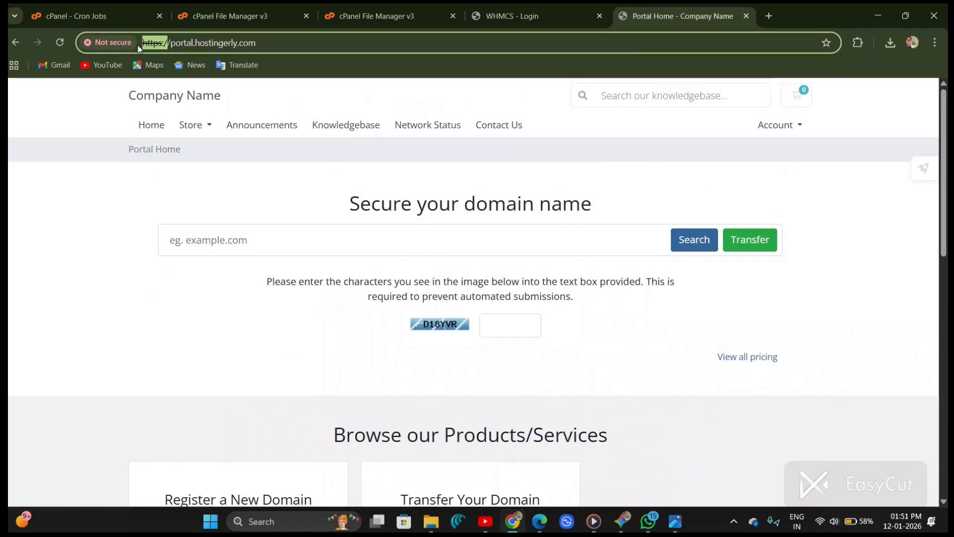
left_click(78, 222)
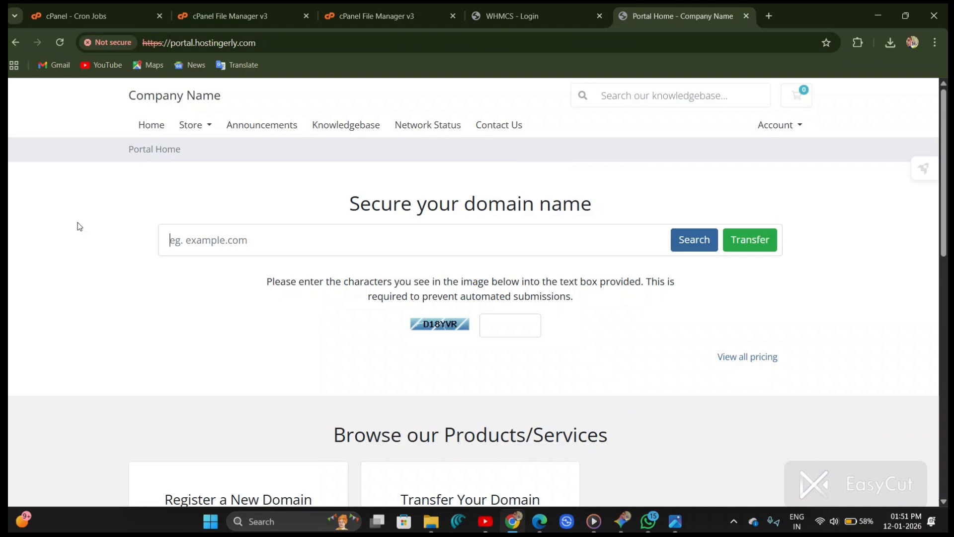